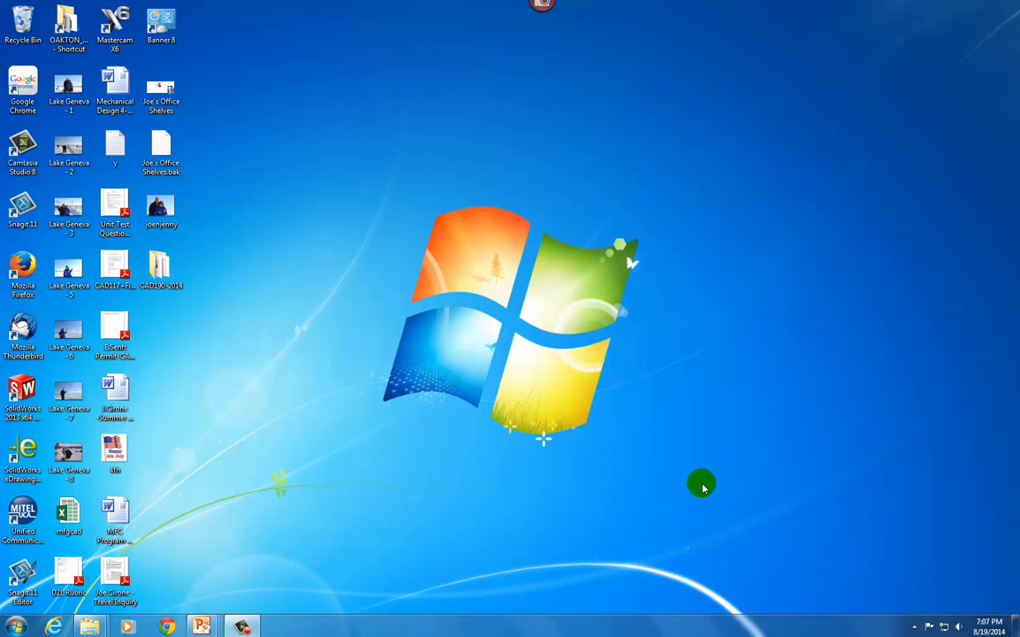
Open Windows Explorer and browse to the EsriPress\GIS20 folder on the My Passport (G:) drive
right_click(20, 627)
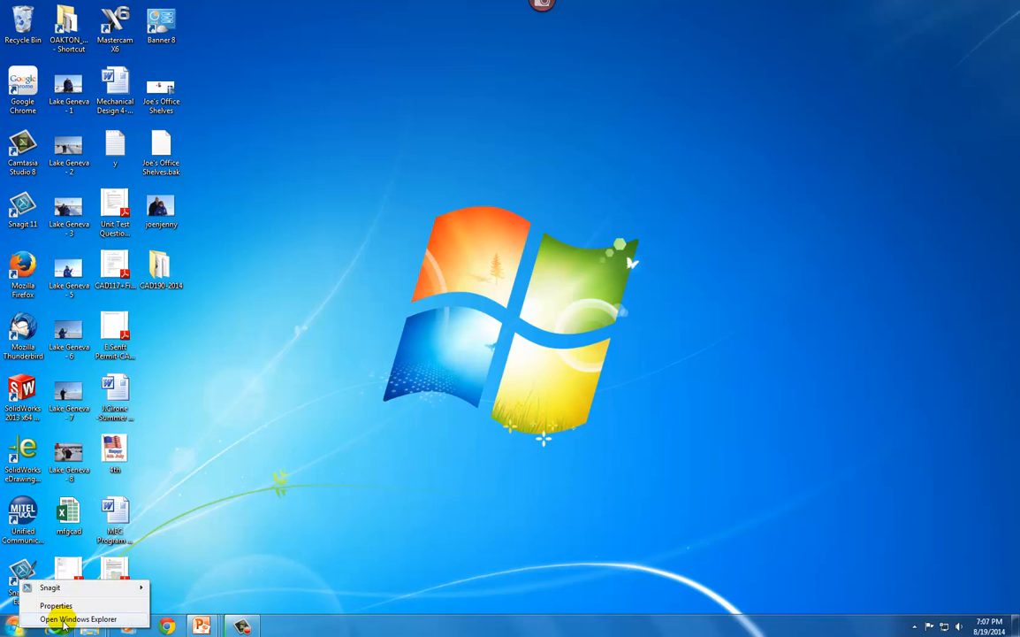
click(58, 619)
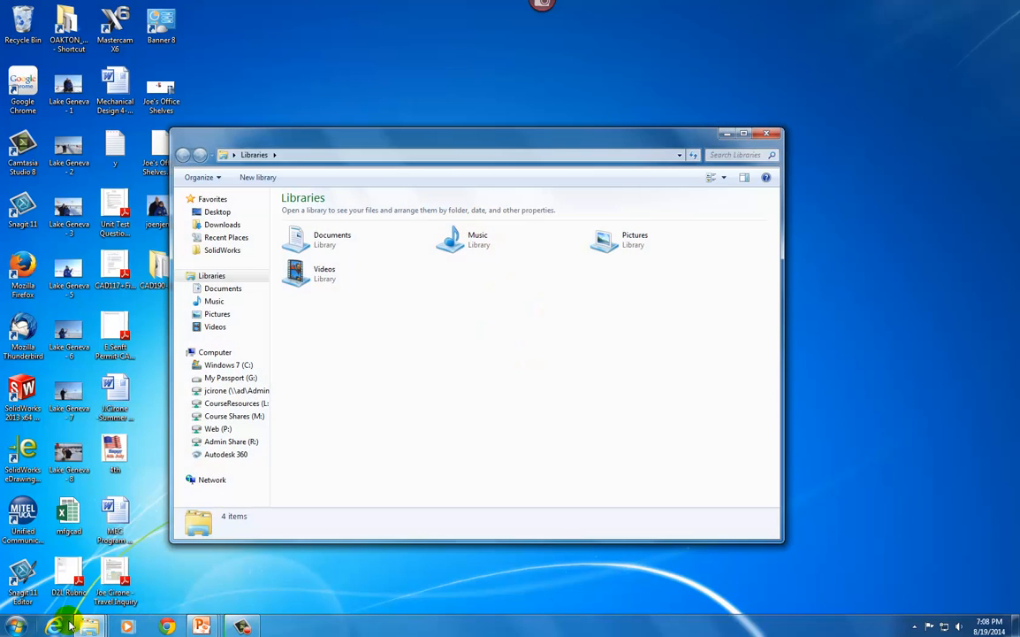
click(225, 379)
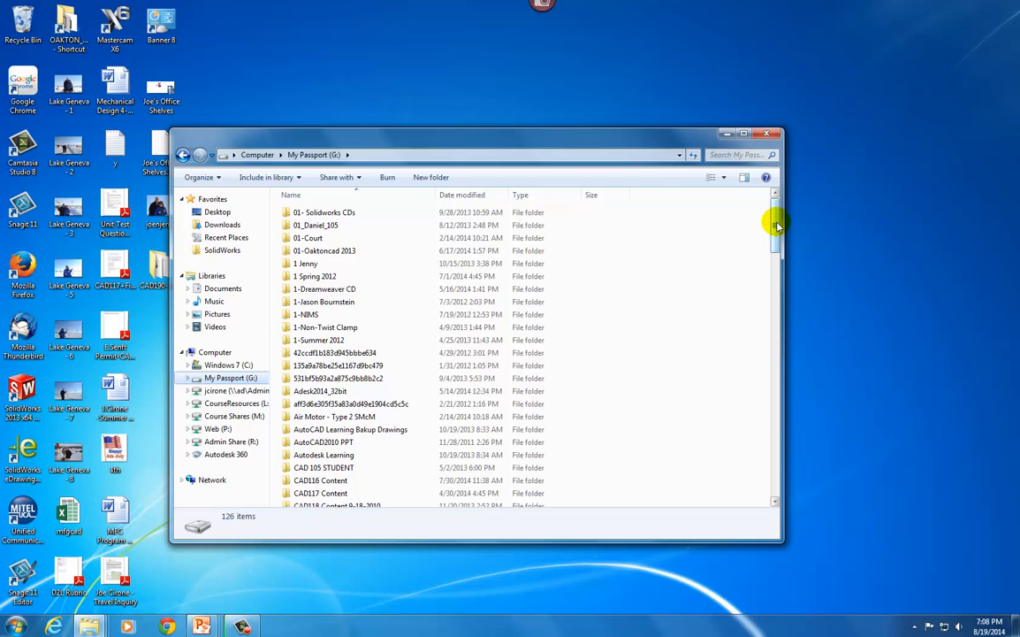
drag(776, 226, 779, 281)
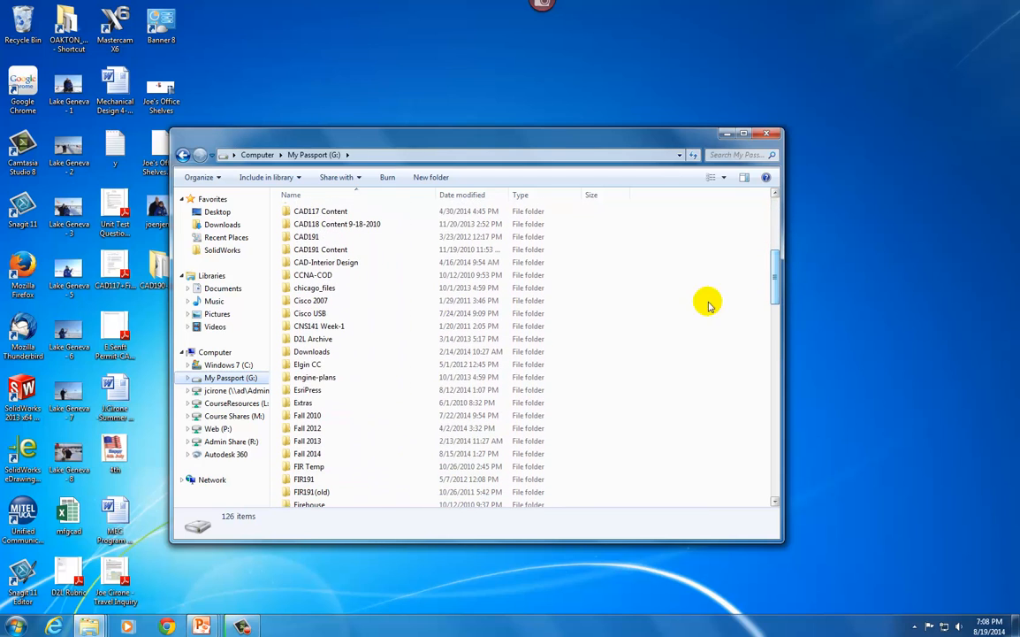
click(301, 395)
double_click(301, 395)
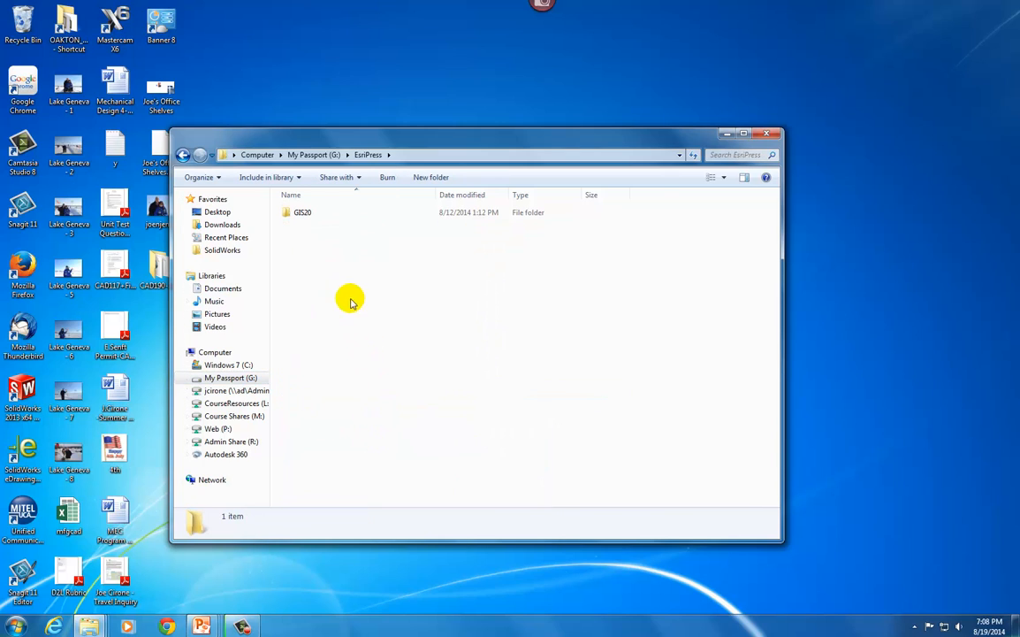
click(302, 216)
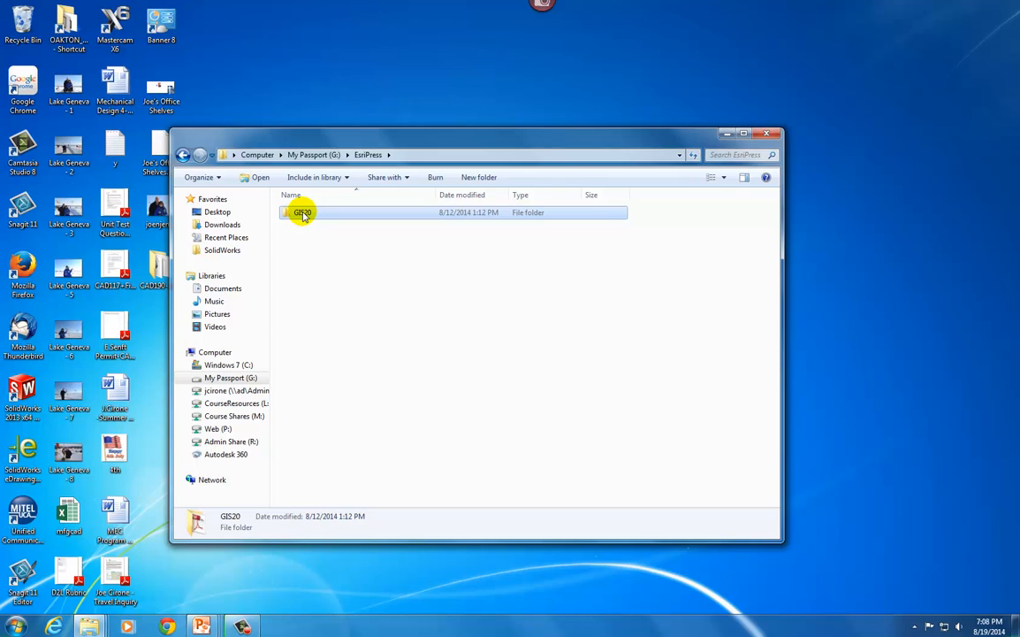
double_click(296, 214)
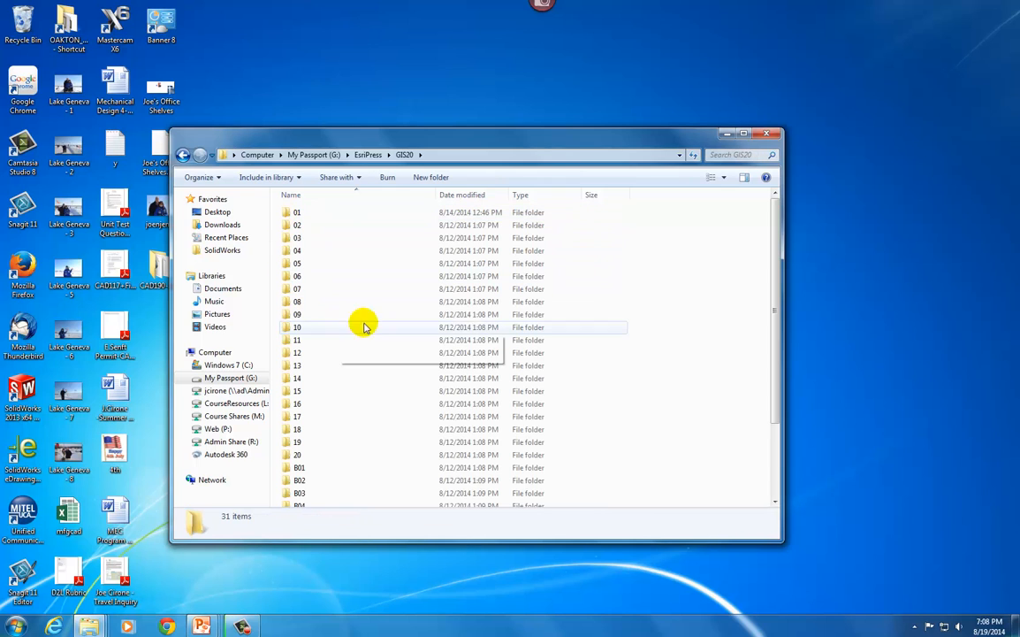
Reposition and enlarge the Explorer window to look through the contents of the GIS20 folder
drag(775, 250, 776, 357)
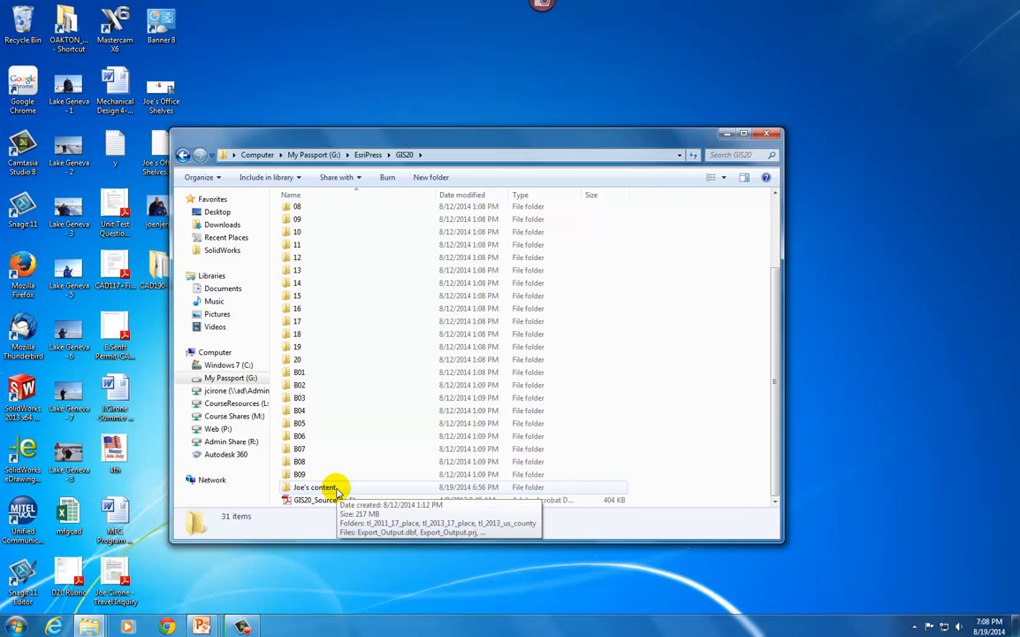
drag(311, 142, 285, 67)
drag(752, 466, 826, 532)
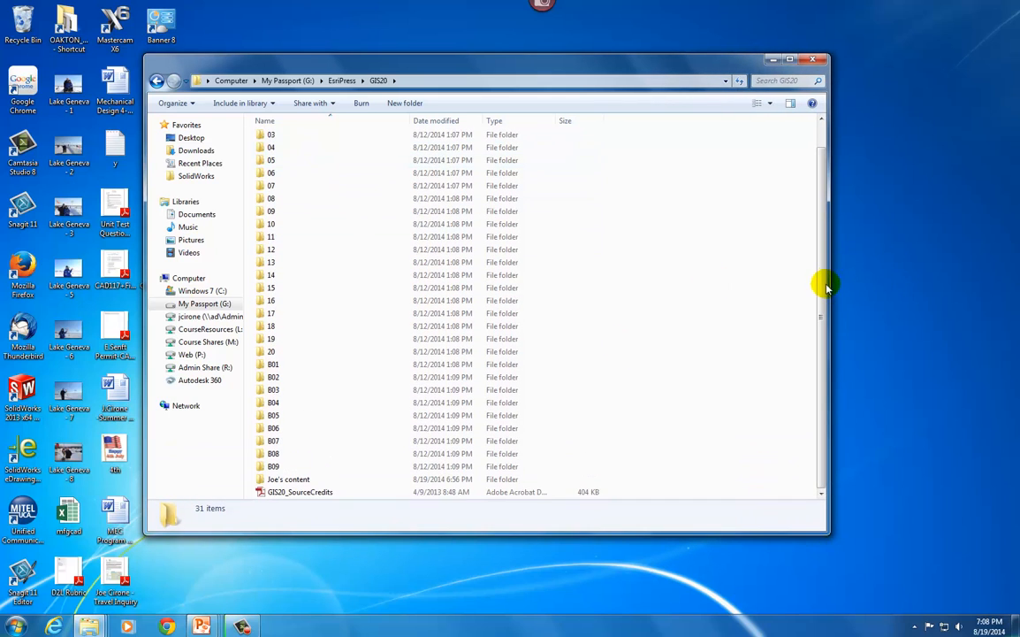
scroll(813, 250, up, 1)
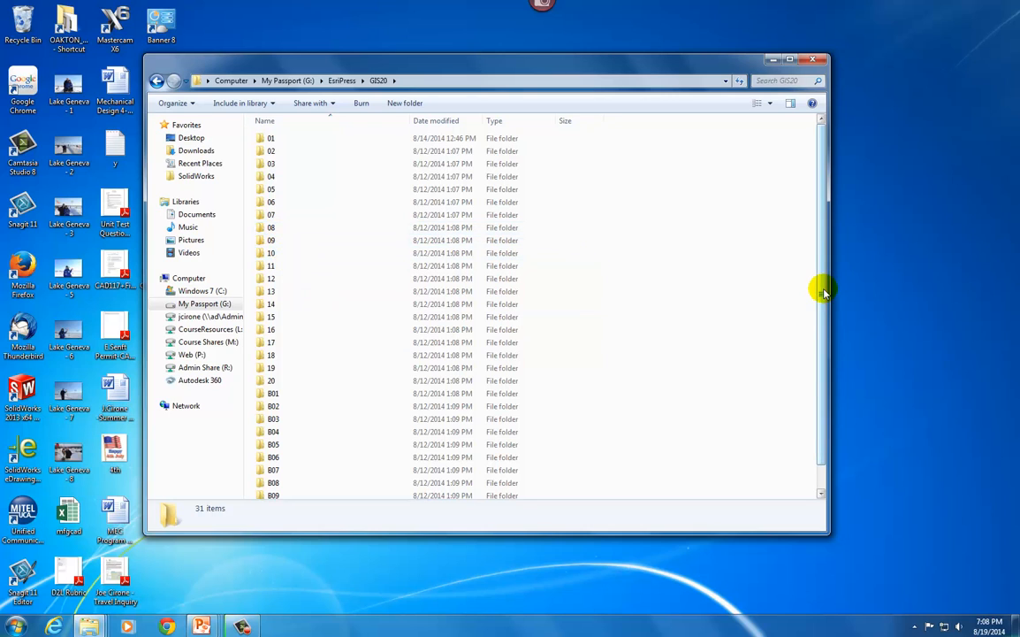
scroll(812, 292, down, 1)
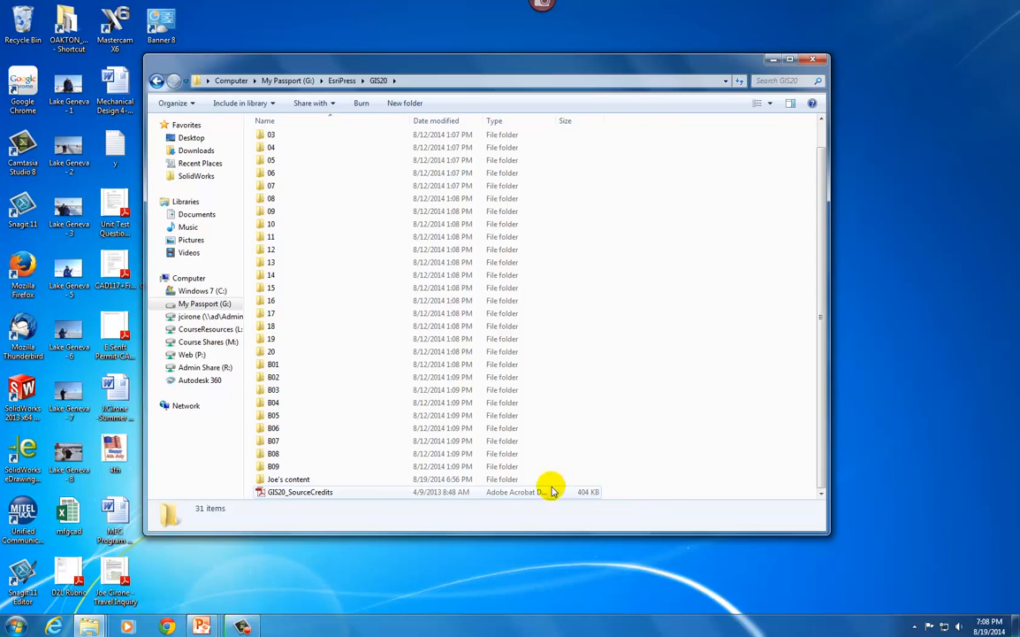
Create a new folder inside GIS20, named "More of" plus the owner's possessive first name and "Content"
right_click(385, 496)
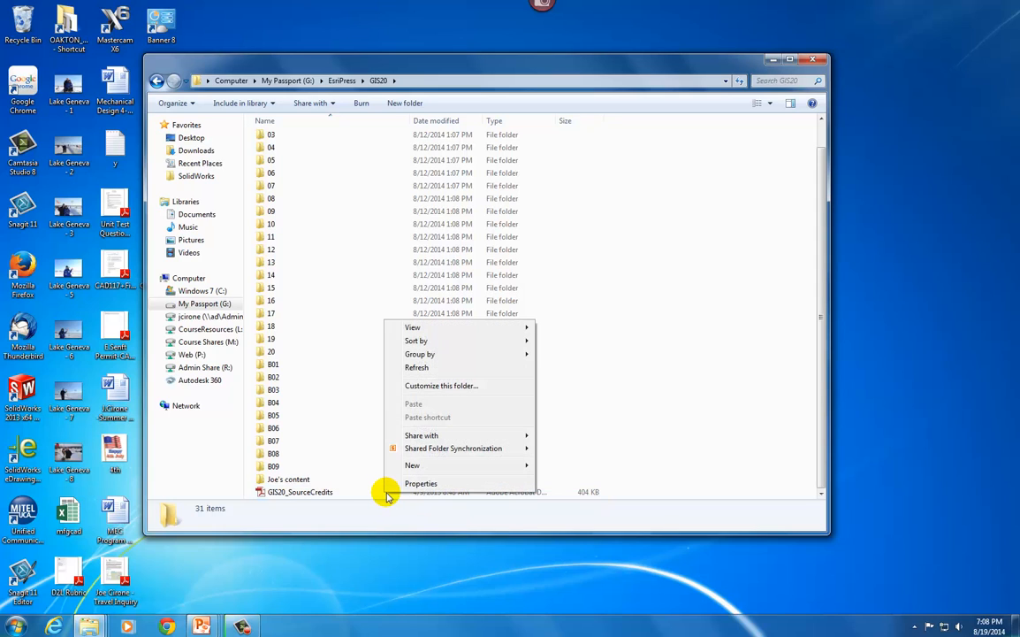
mouse_move(389, 465)
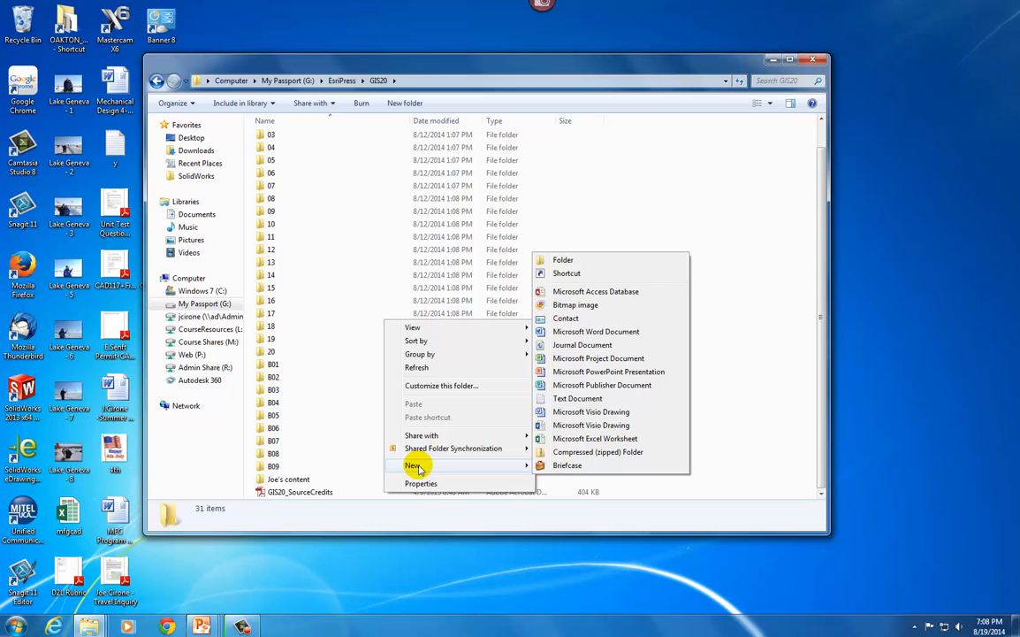
click(564, 260)
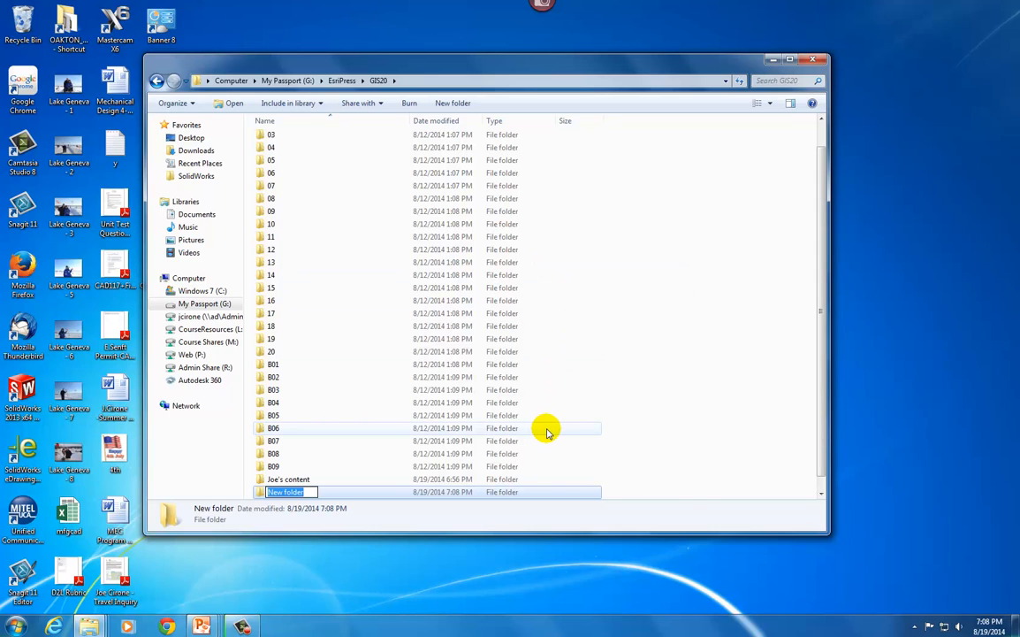
text(Mor c)
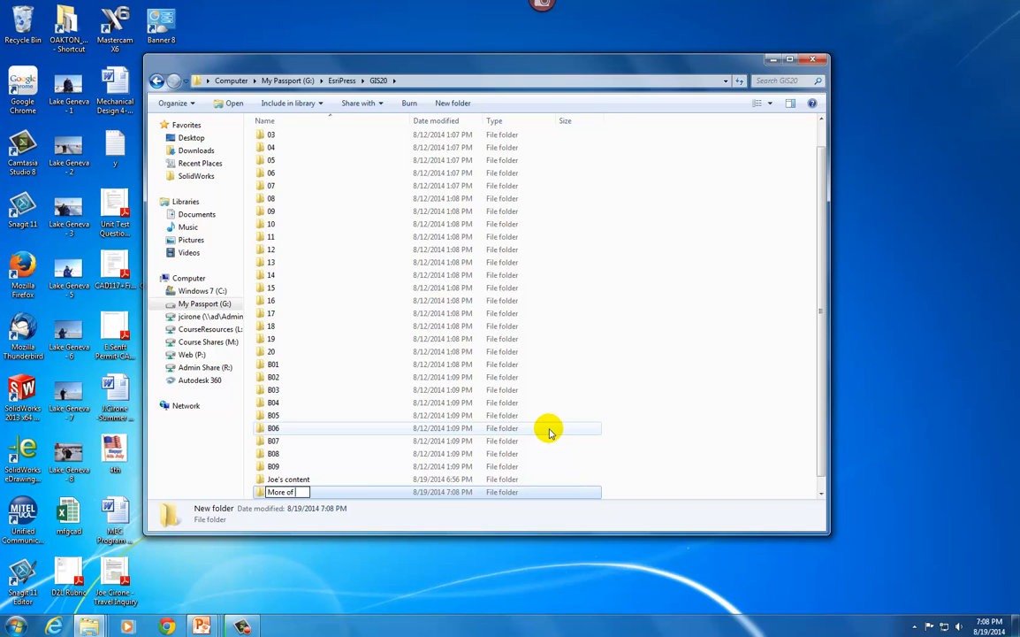
text(f Joe's Content)
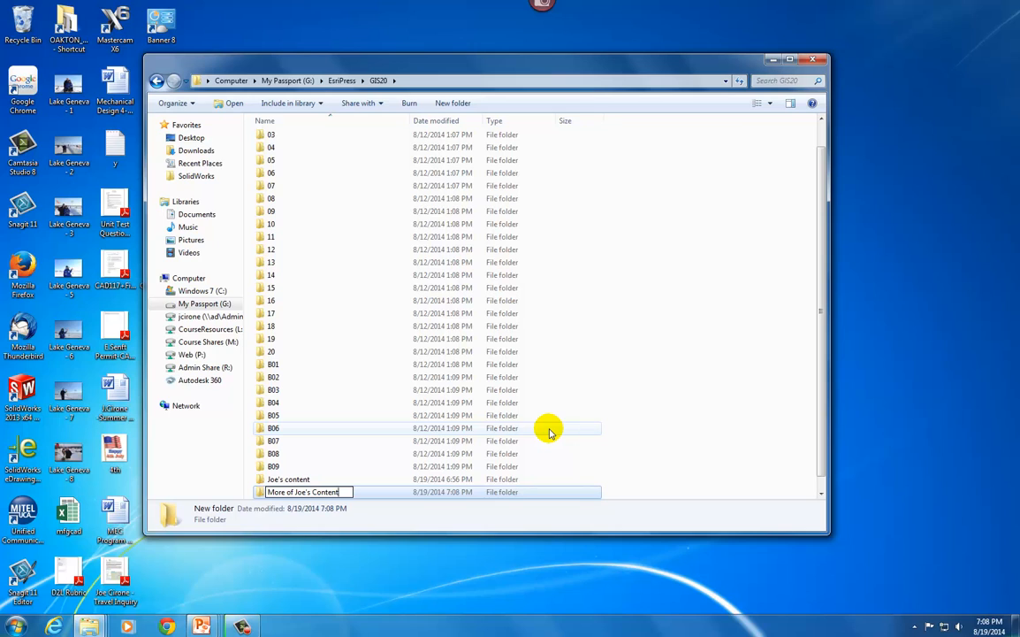
key(Return)
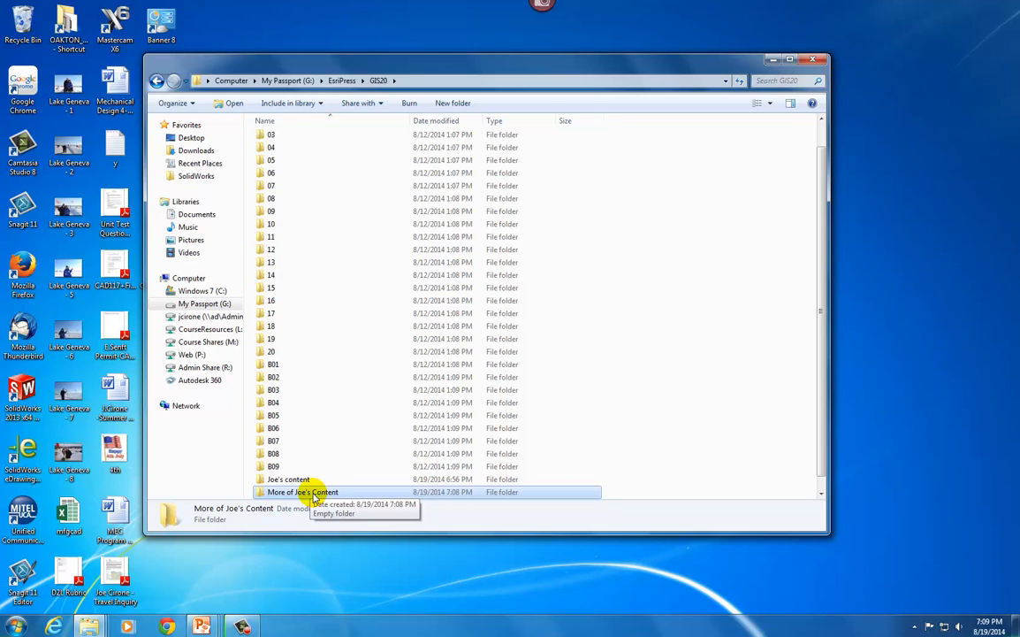
click(56, 628)
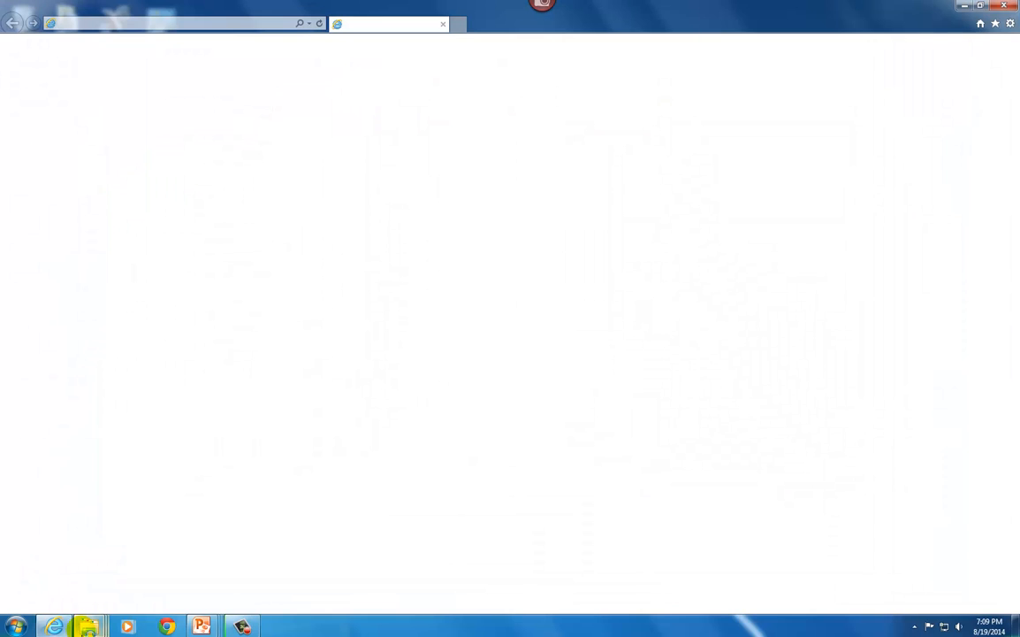
mouse_move(87, 629)
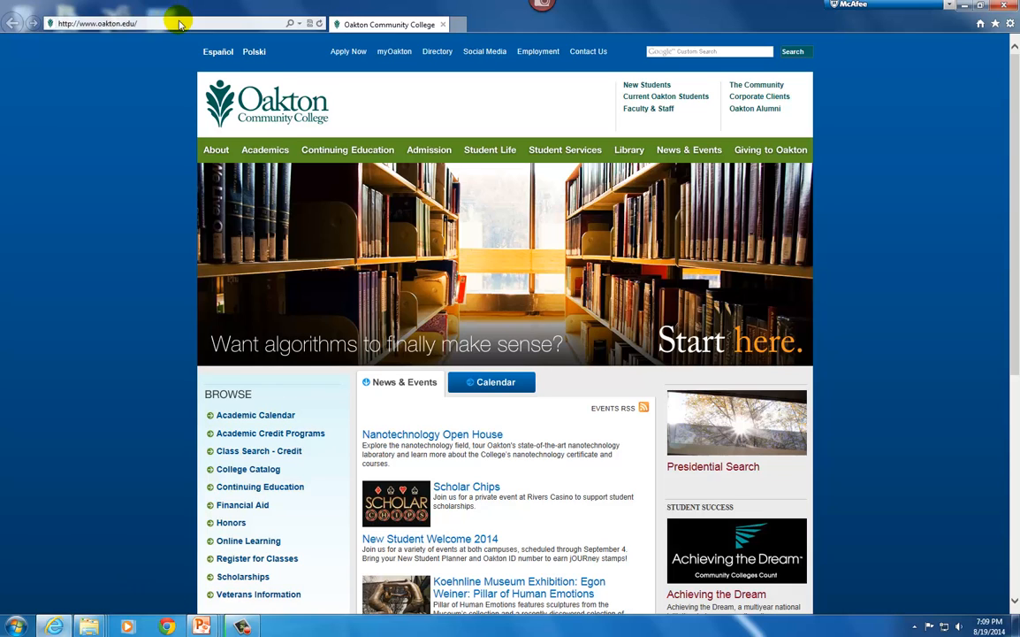
click(181, 21)
text(www.)
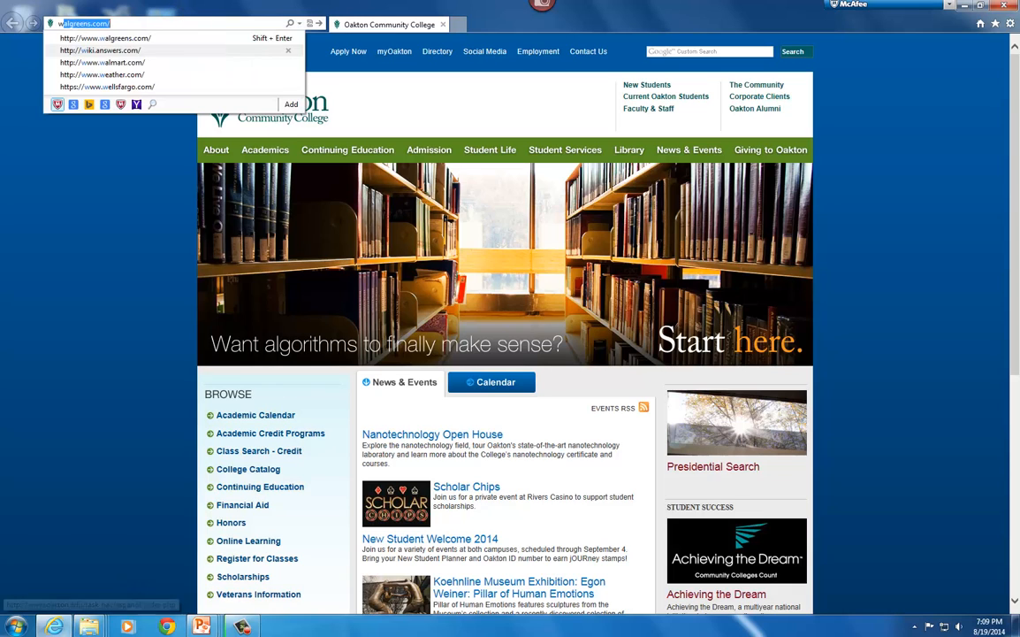
text(censu)
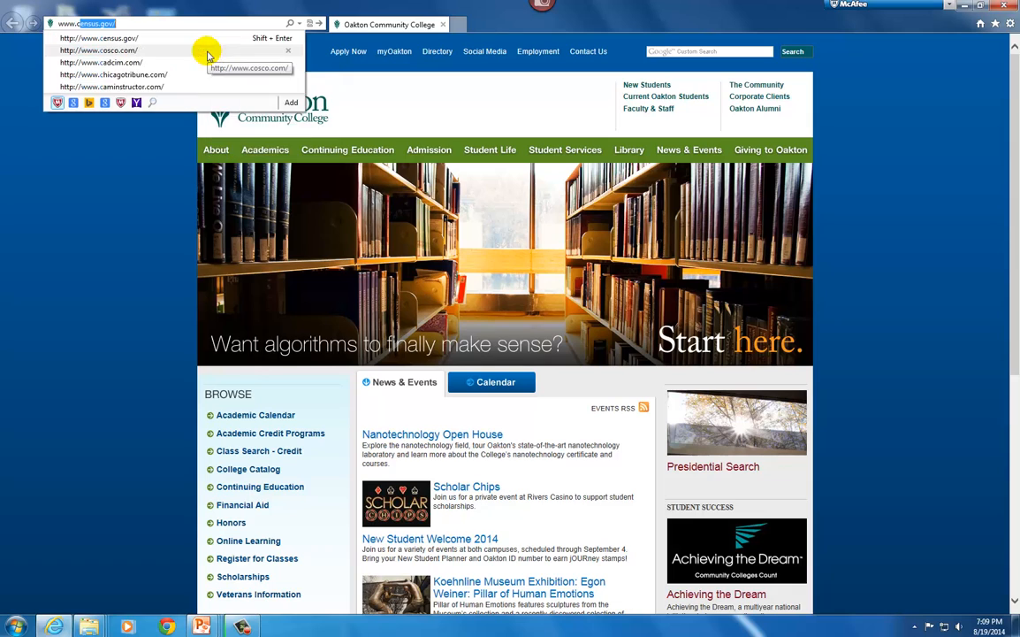
text(s.go)
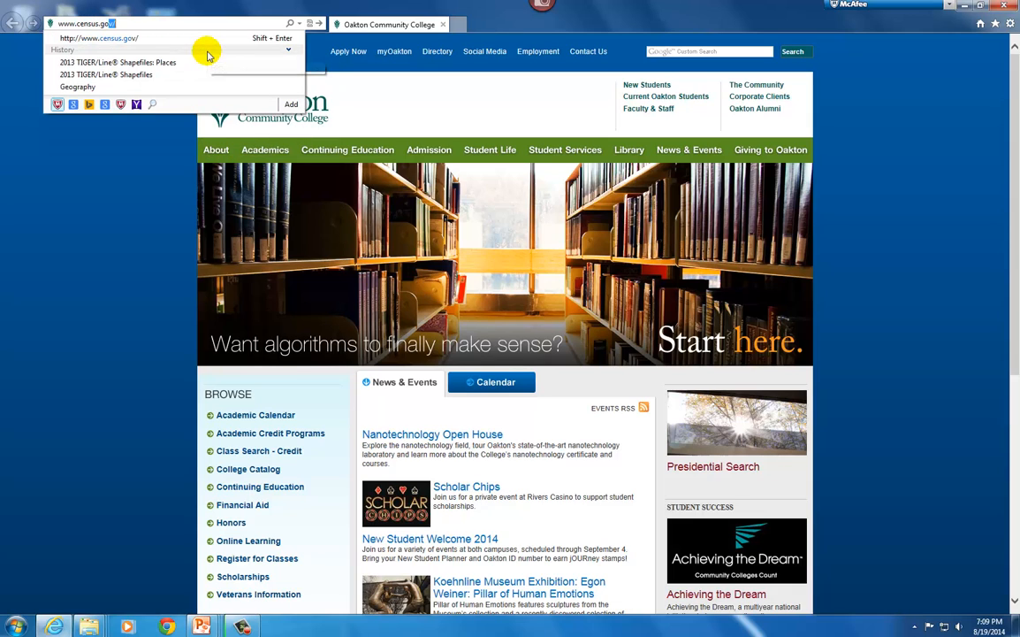
text(v)
key(Return)
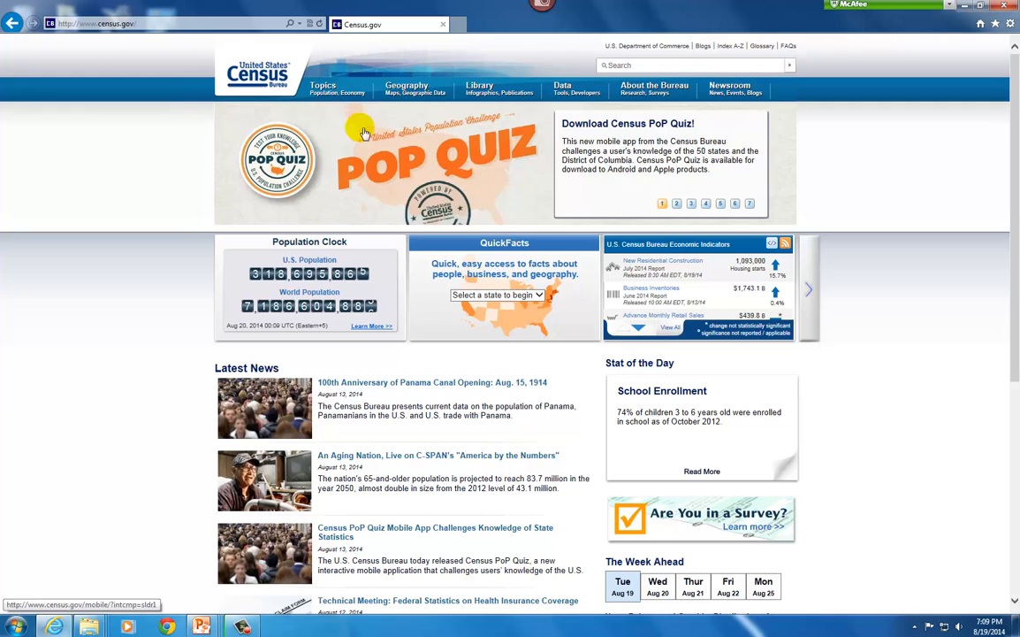
From the Geography section's TIGER Products, open the web download interface for the 2013 TIGER/Line Shapefiles
click(411, 92)
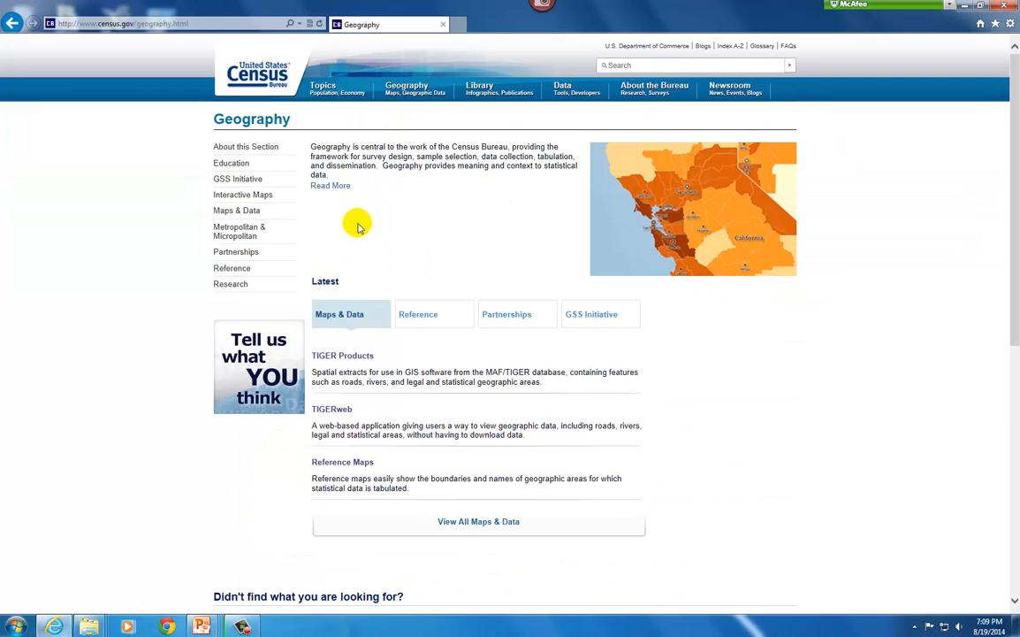
click(351, 357)
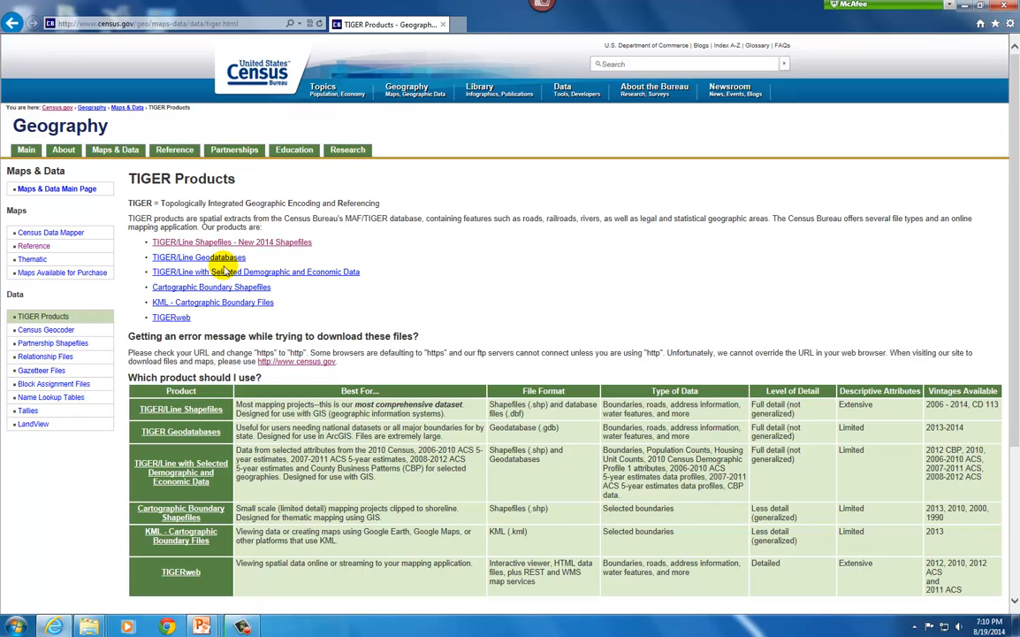
click(282, 244)
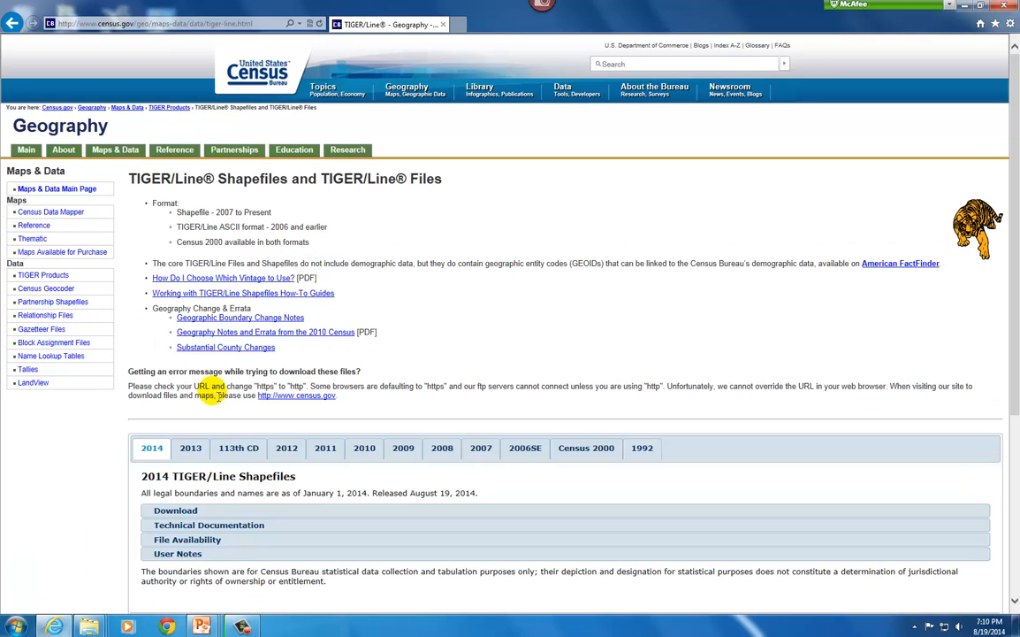
click(192, 450)
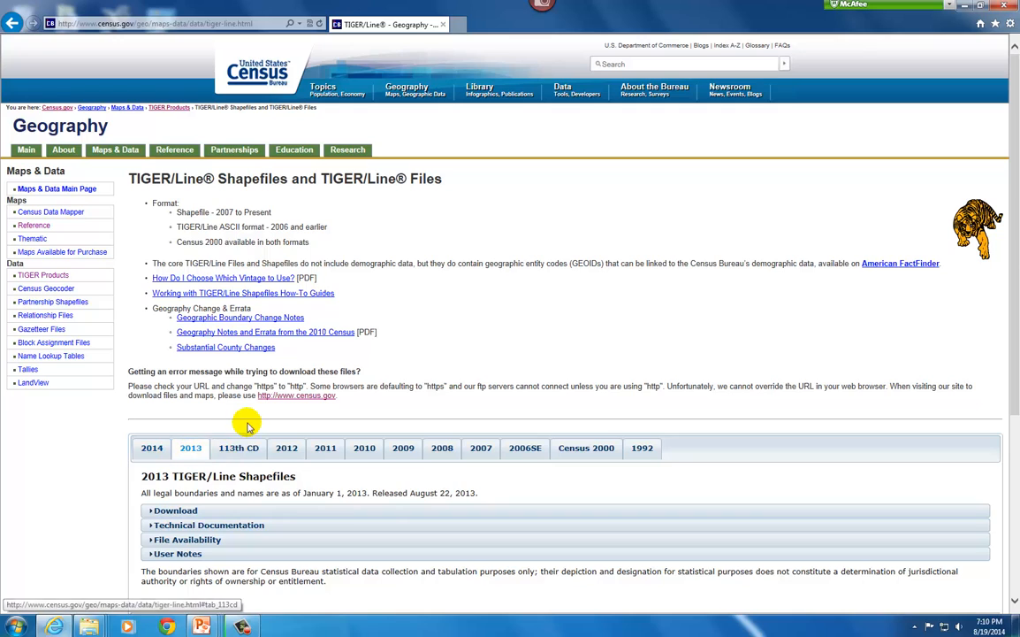
click(176, 511)
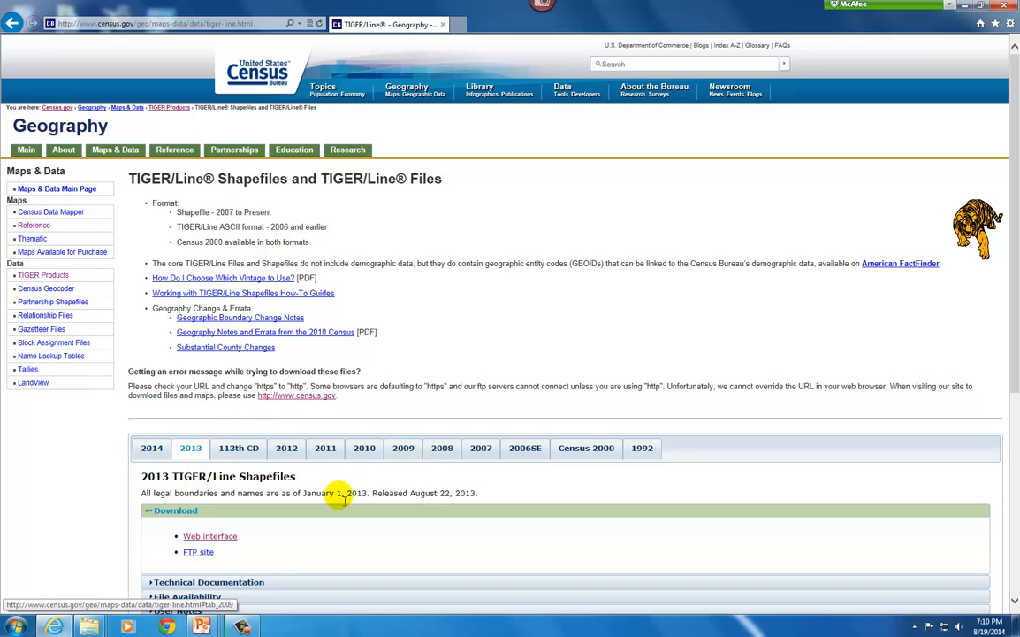
click(211, 536)
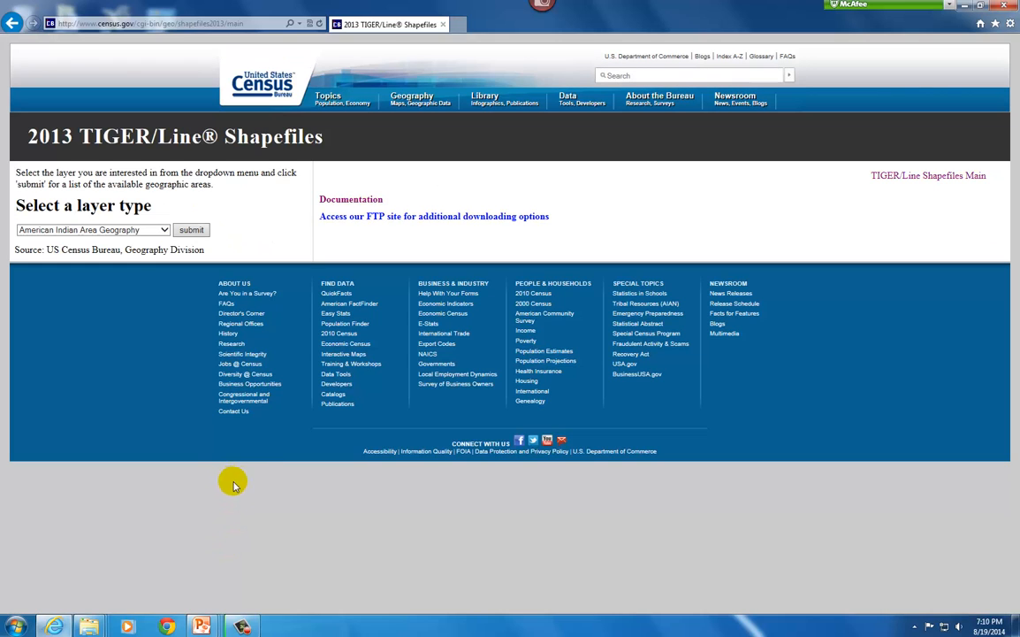
Submit the Counties (and equivalent) layer type and request the national county file download
click(163, 230)
click(114, 302)
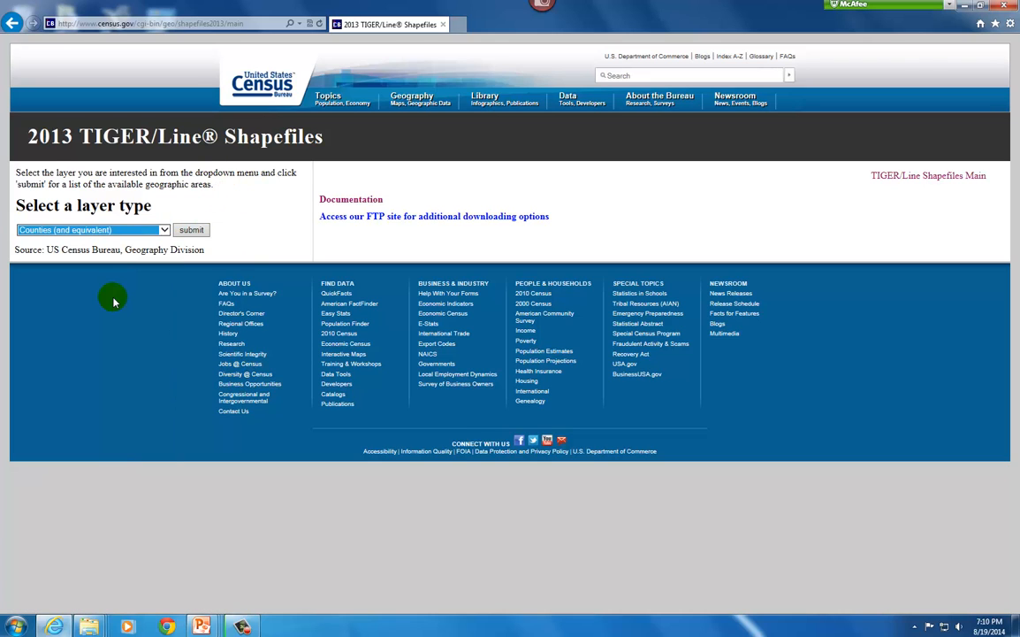
click(190, 231)
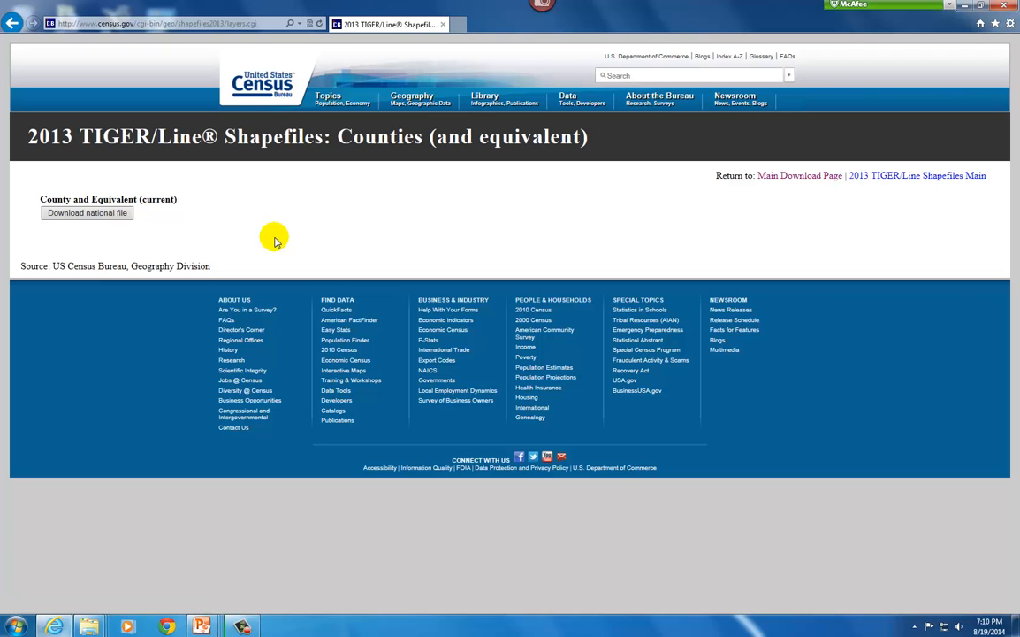
click(112, 217)
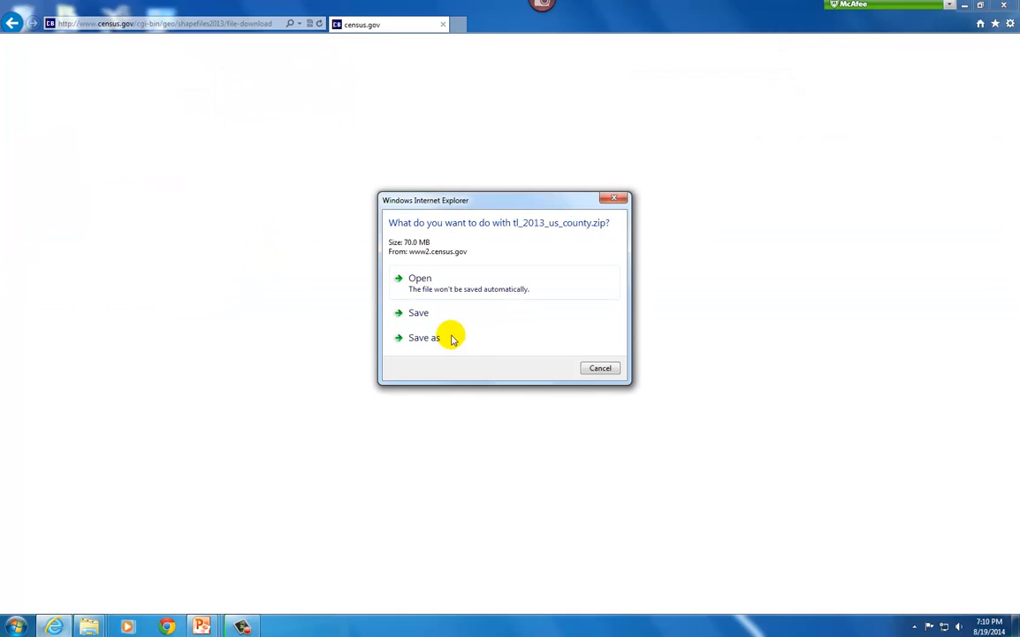
Save tl_2013_us_county.zip to My Passport (G:) under EsriPress\GIS20, in the "More of" content folder bearing the owner's name
click(428, 337)
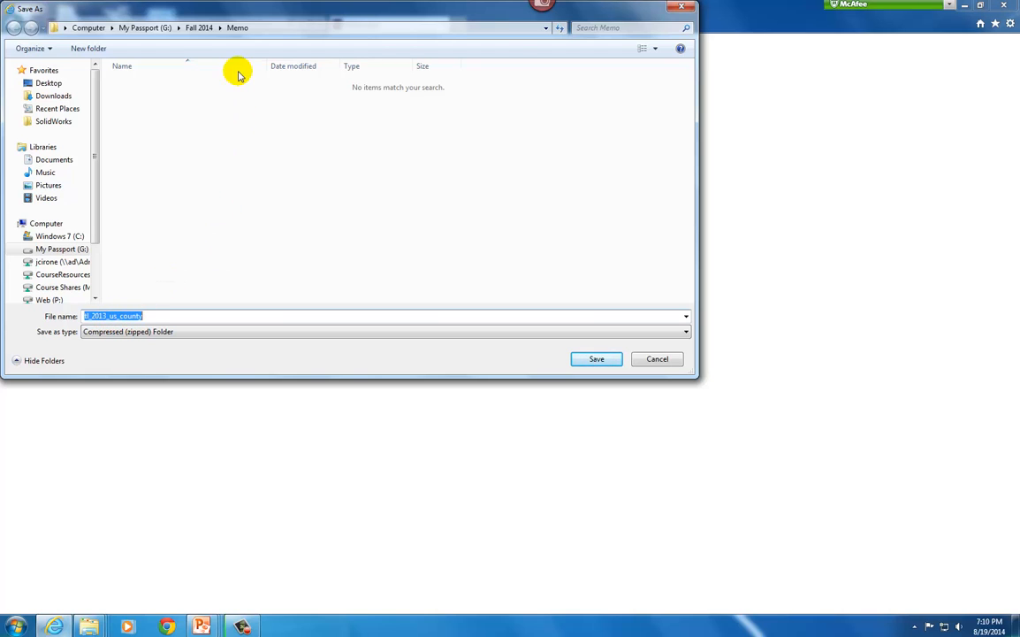
click(142, 27)
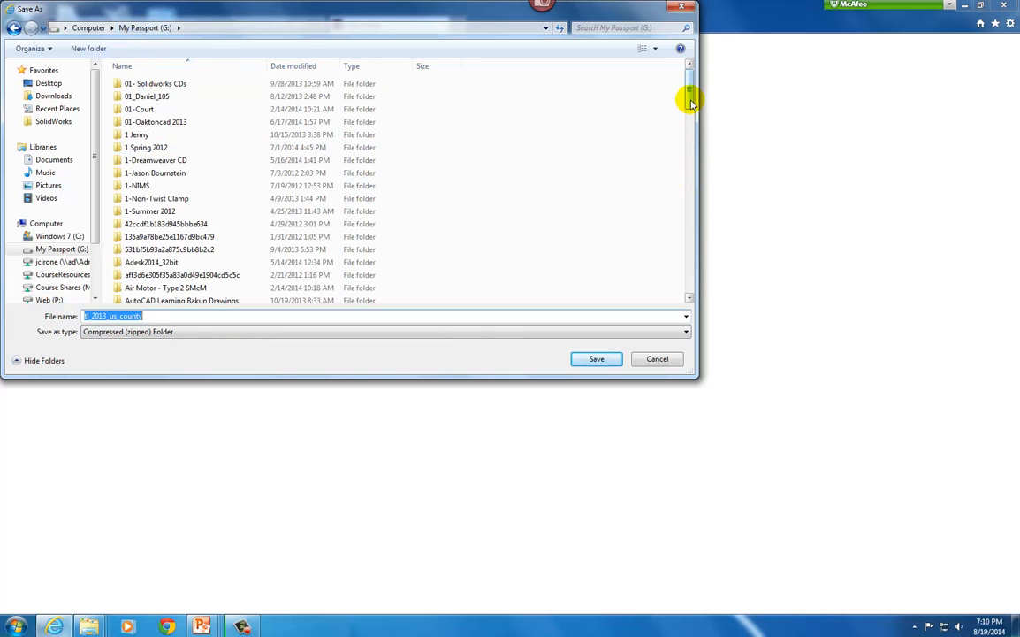
drag(690, 103, 691, 169)
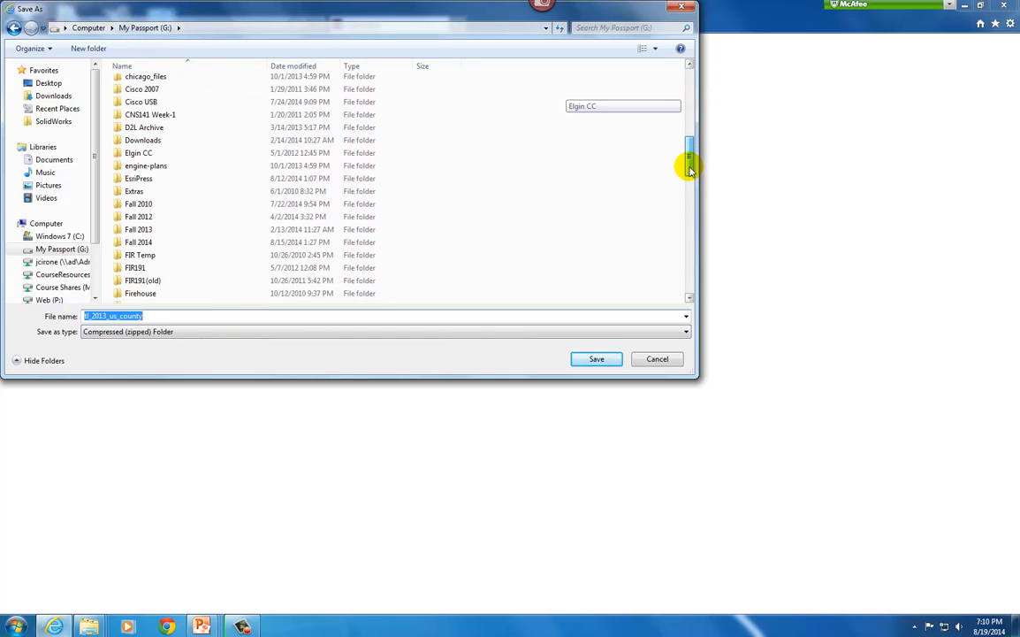
double_click(139, 177)
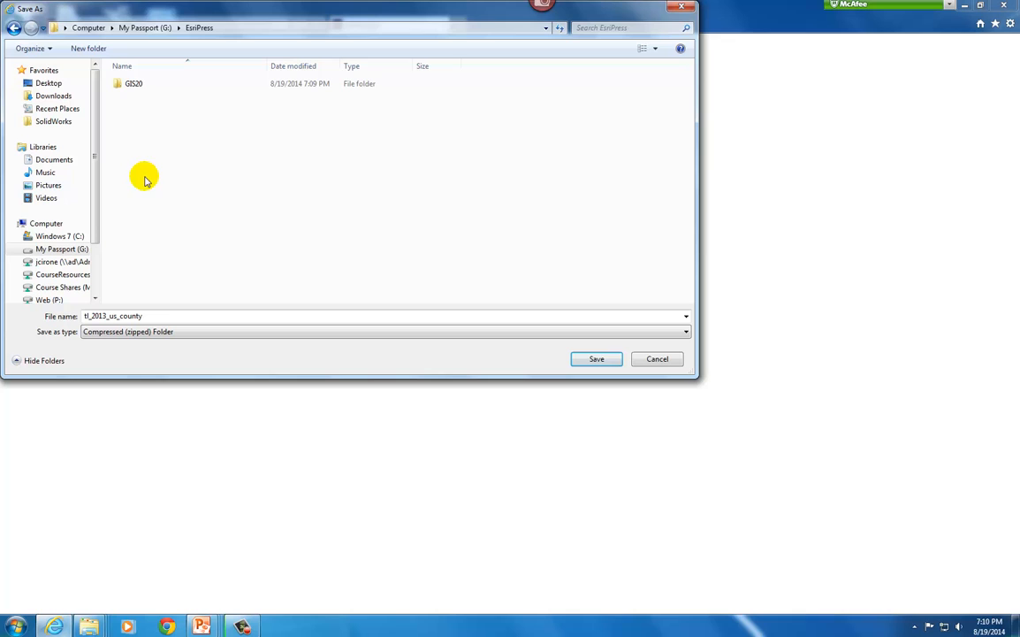
double_click(141, 87)
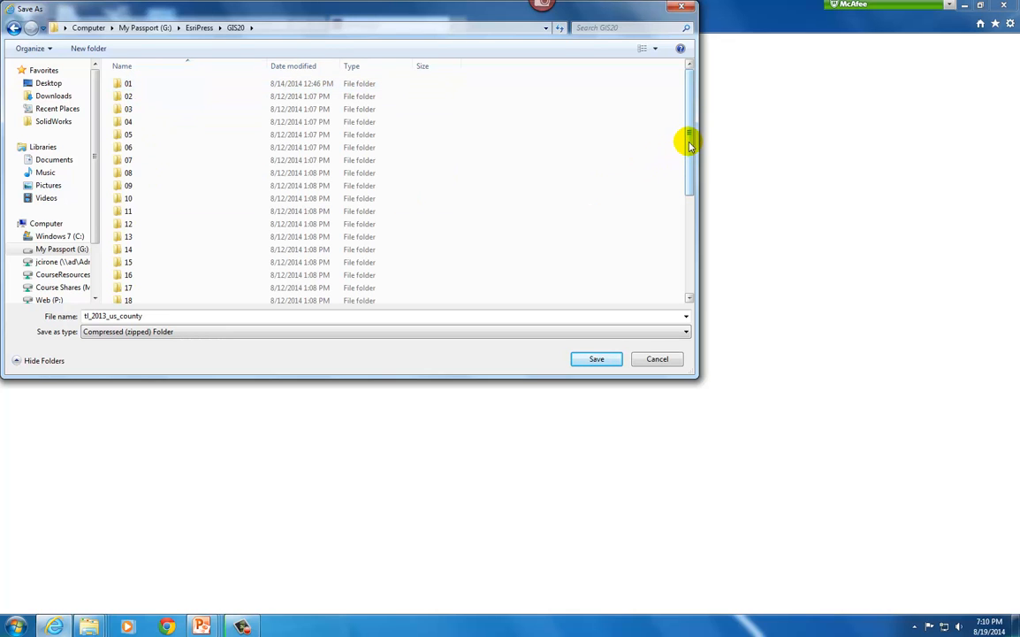
drag(690, 144, 683, 269)
click(160, 298)
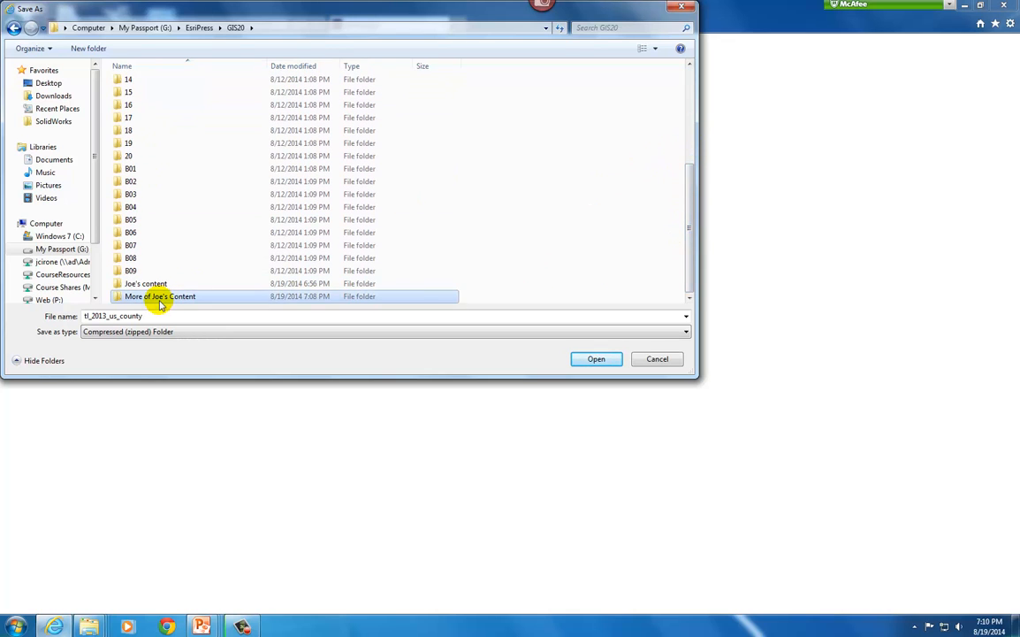
double_click(160, 298)
click(590, 357)
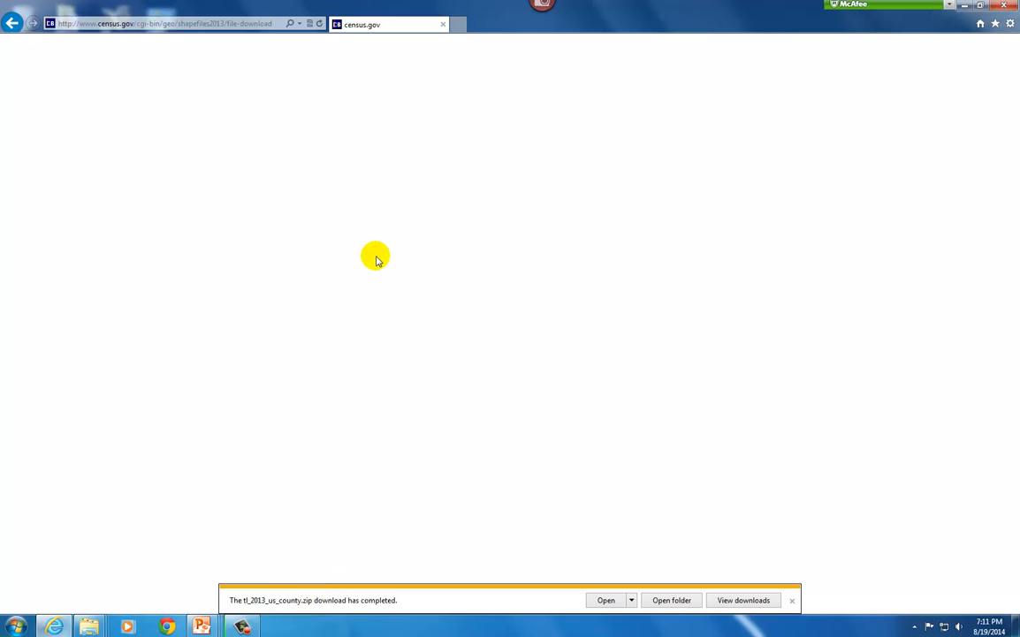
Return to the 2013 TIGER/Line Shapefiles layer selection page and submit the Places layer type
click(14, 24)
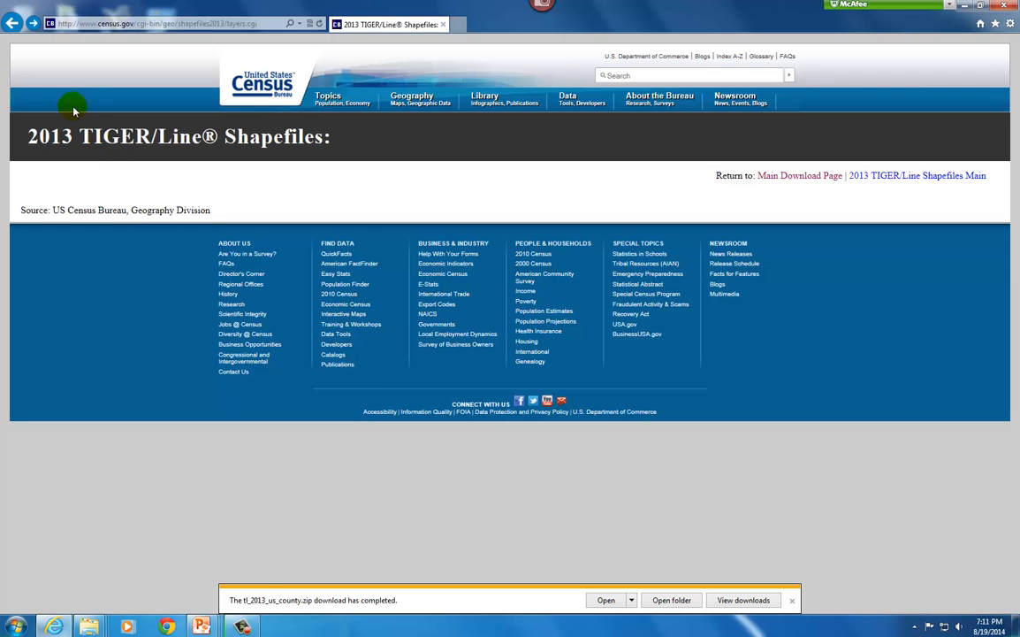
click(14, 24)
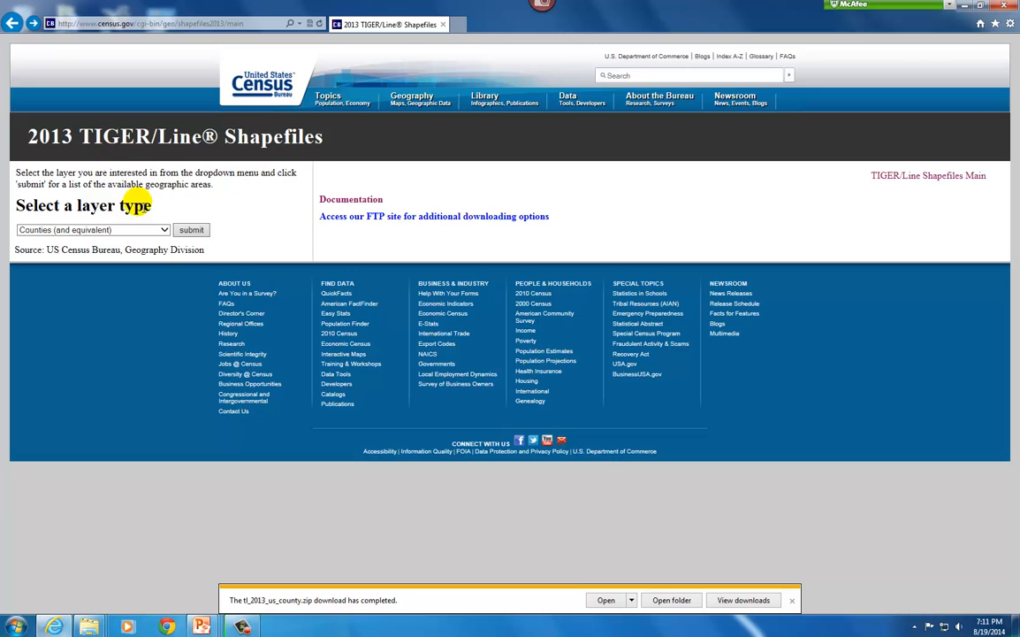
click(165, 230)
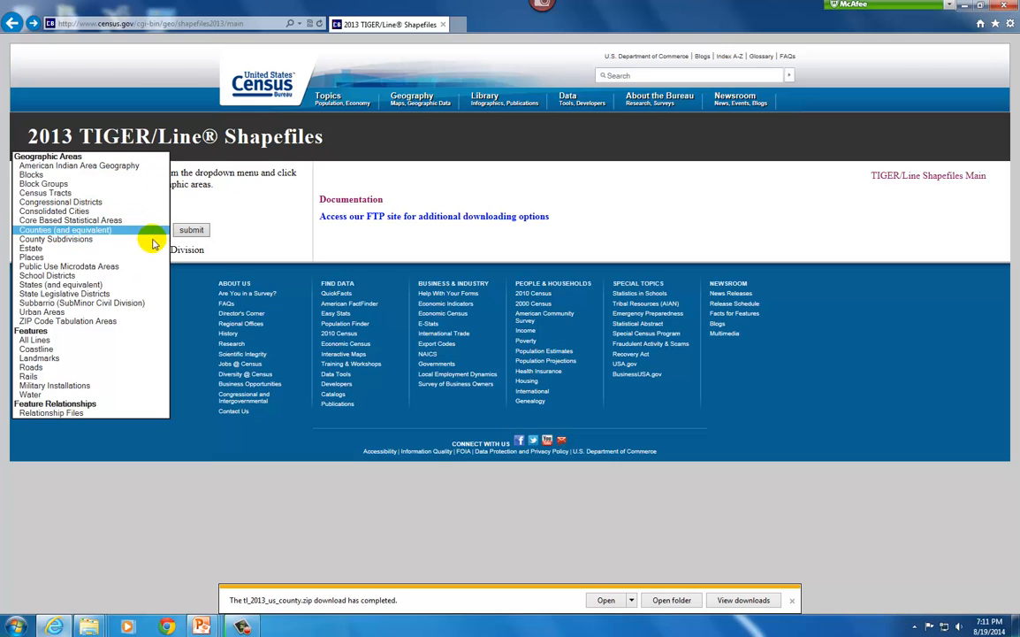
click(48, 257)
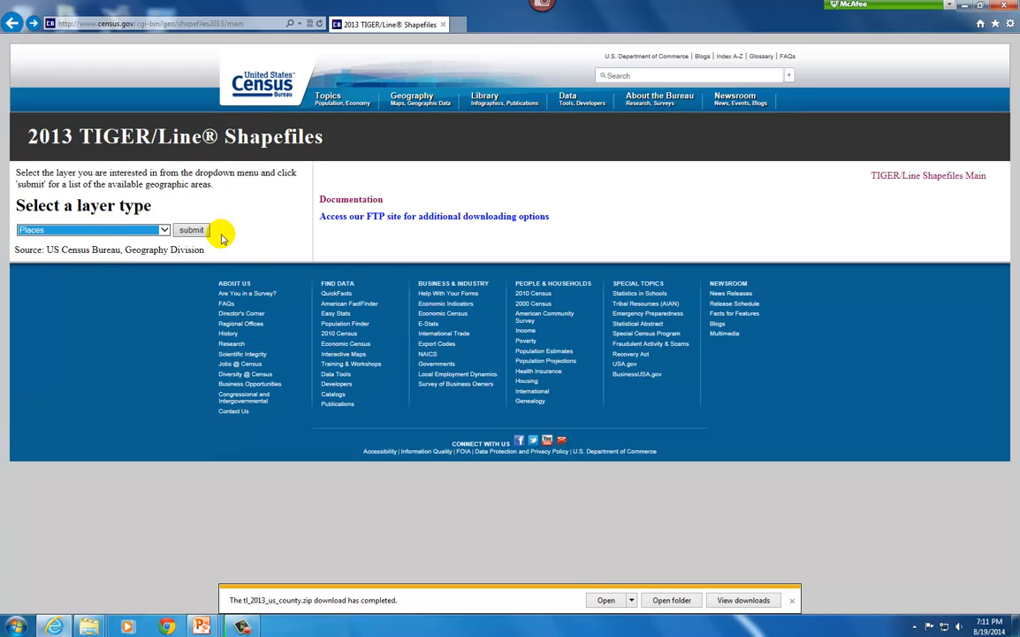
click(192, 230)
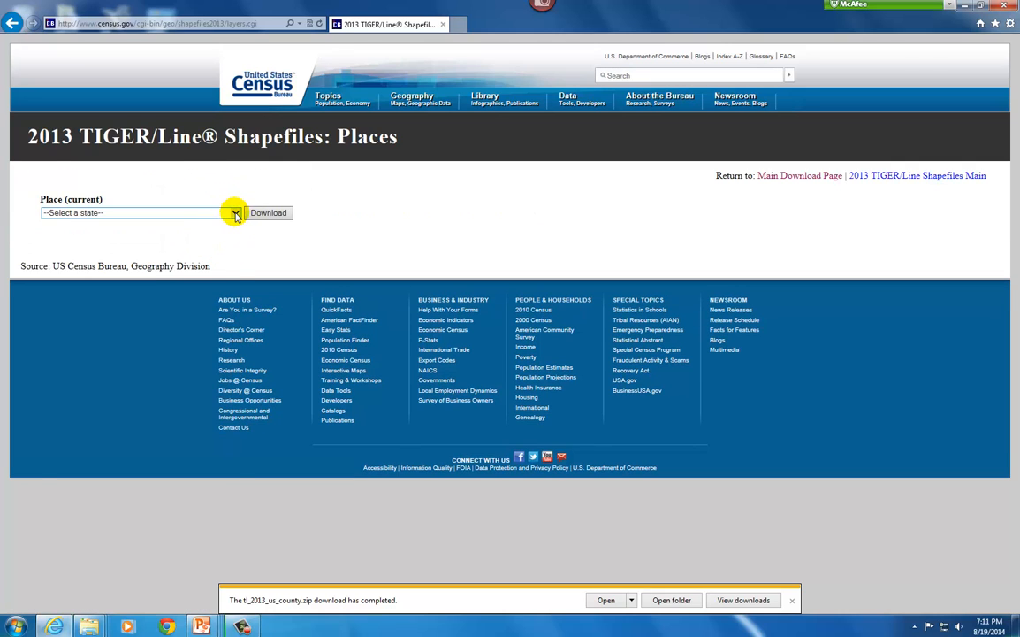
Download the current places shapefile for Illinois and save it as tl_2013_17_place beside the county archive
click(235, 214)
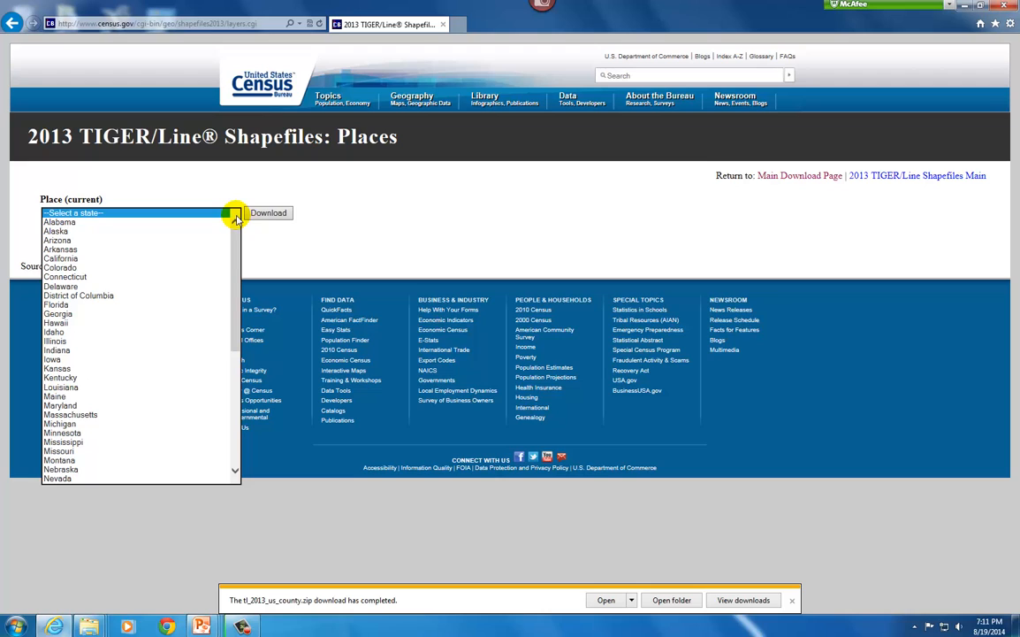
click(55, 343)
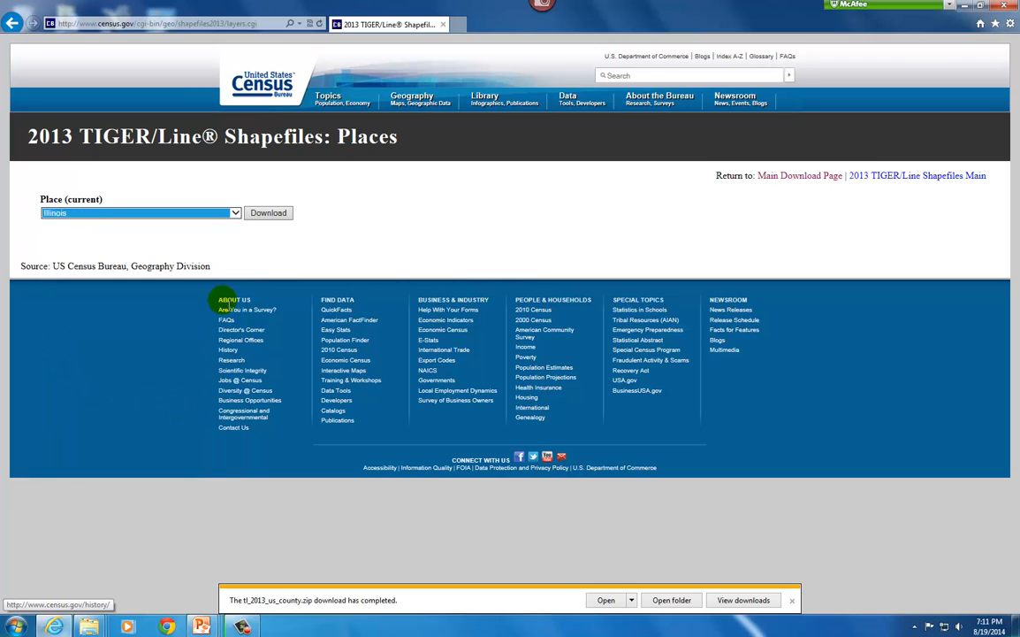
click(270, 213)
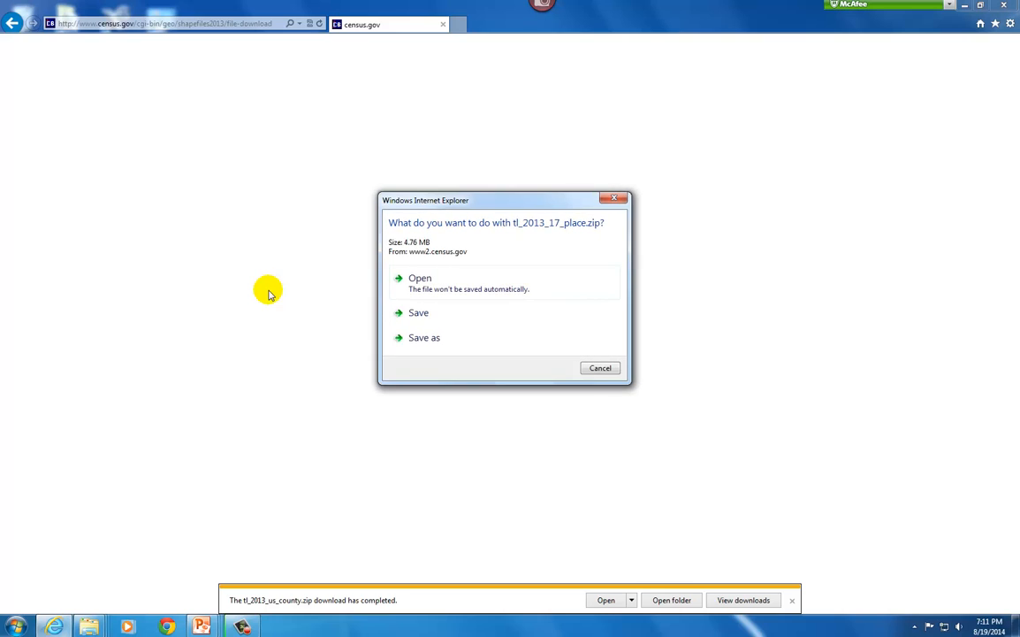
click(415, 339)
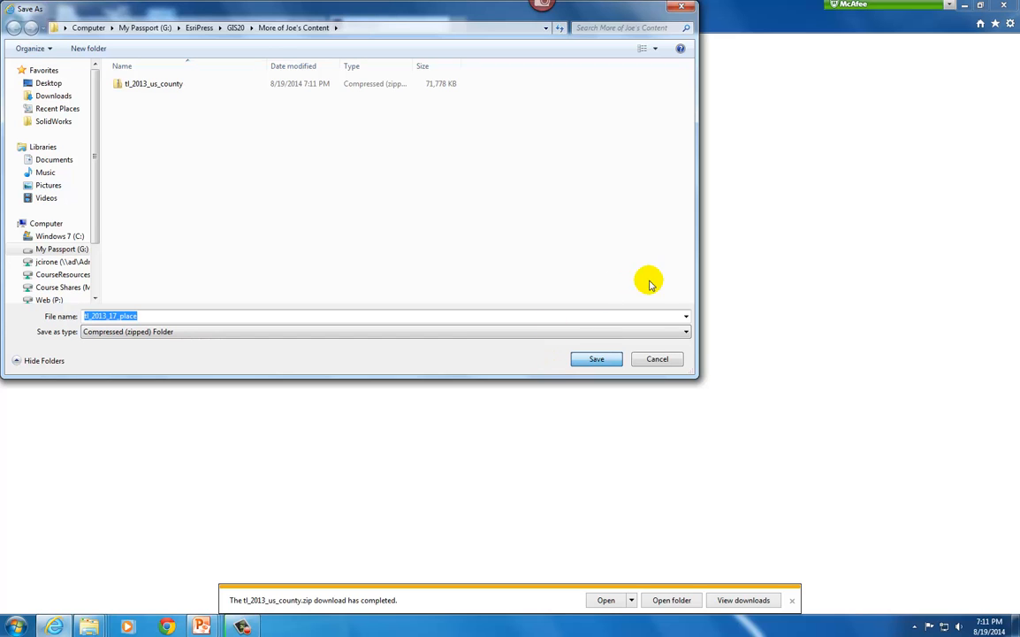
click(605, 362)
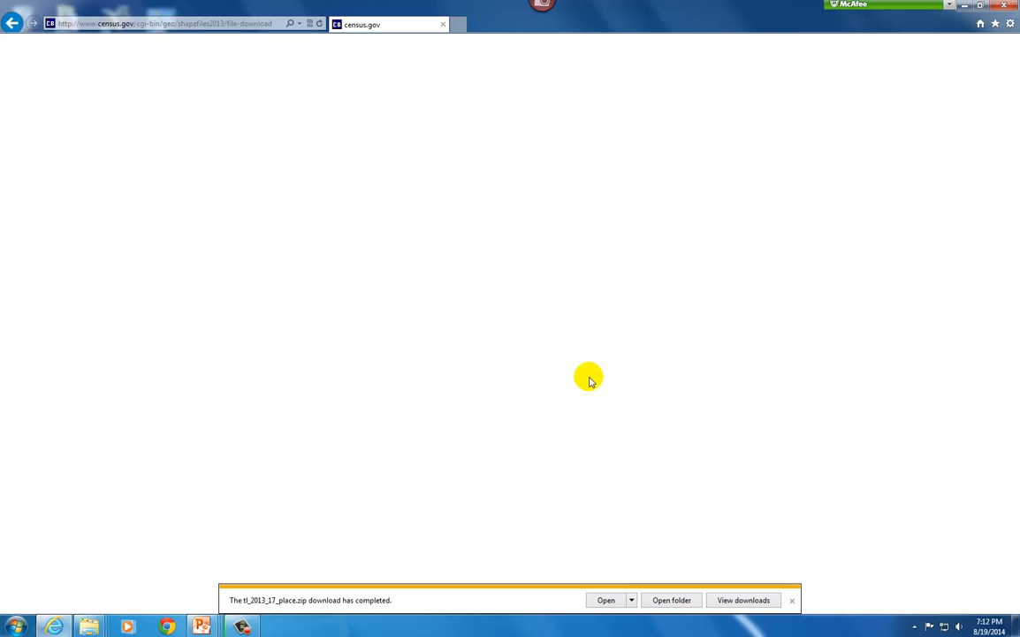
Show the downloads in their folder and extract the tl_2013_17_place archive to the suggested destination, closing the extracted folder's window
click(669, 601)
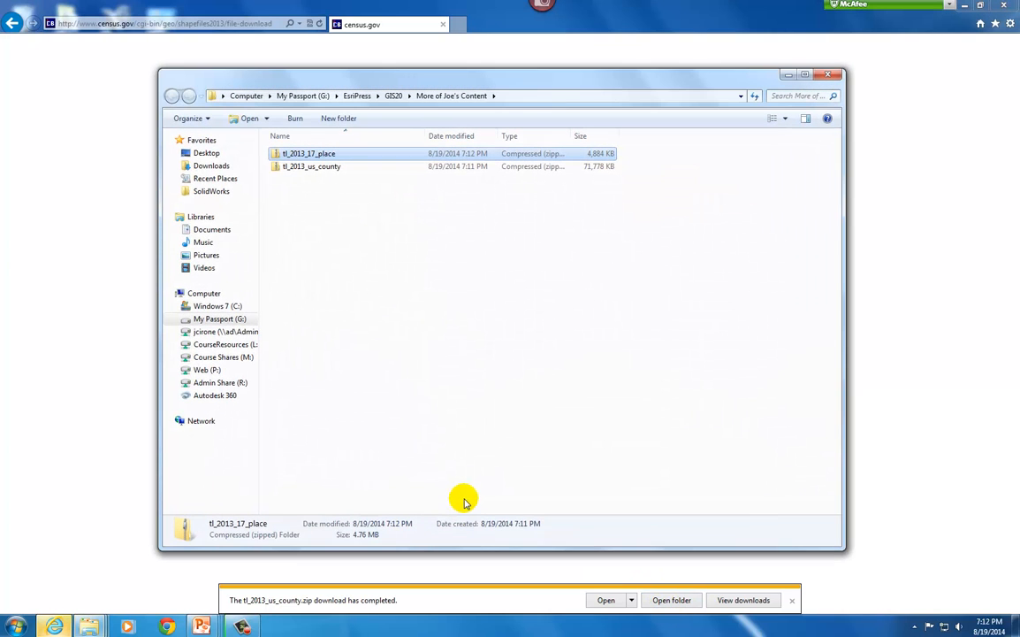
double_click(307, 155)
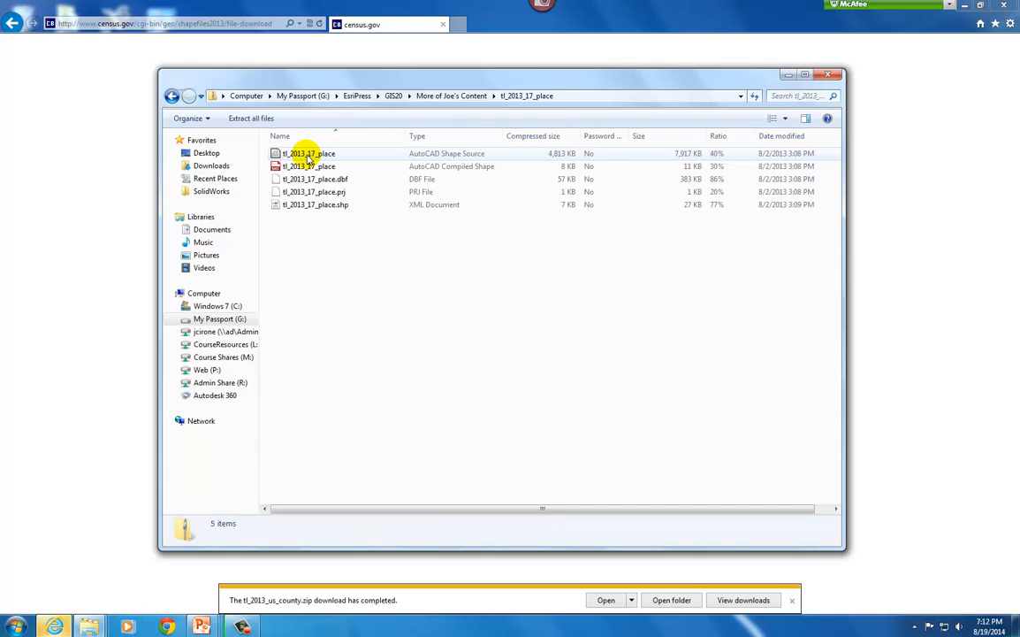
click(255, 122)
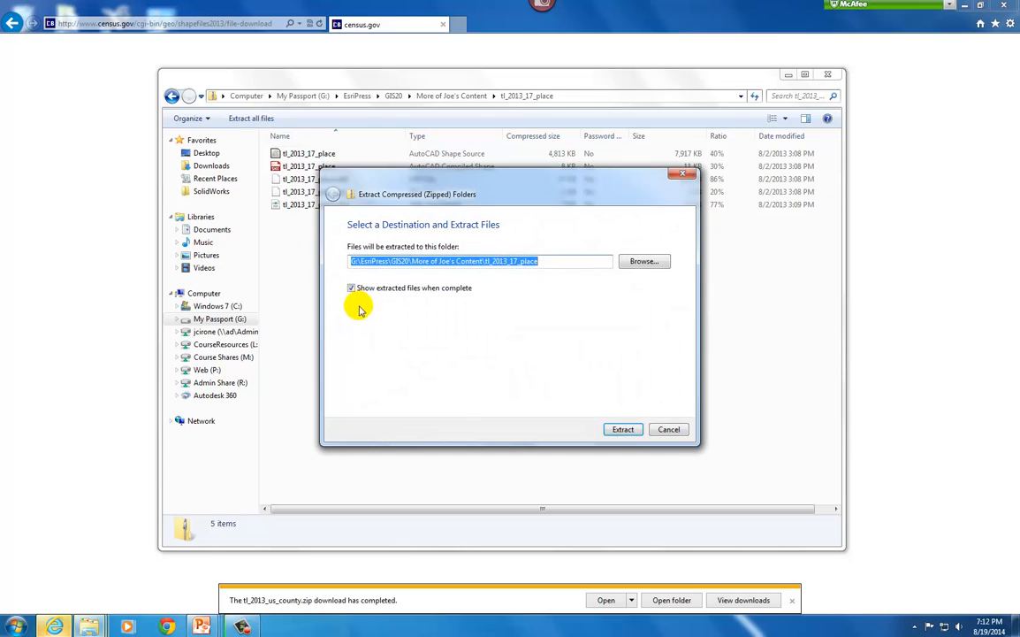
click(623, 430)
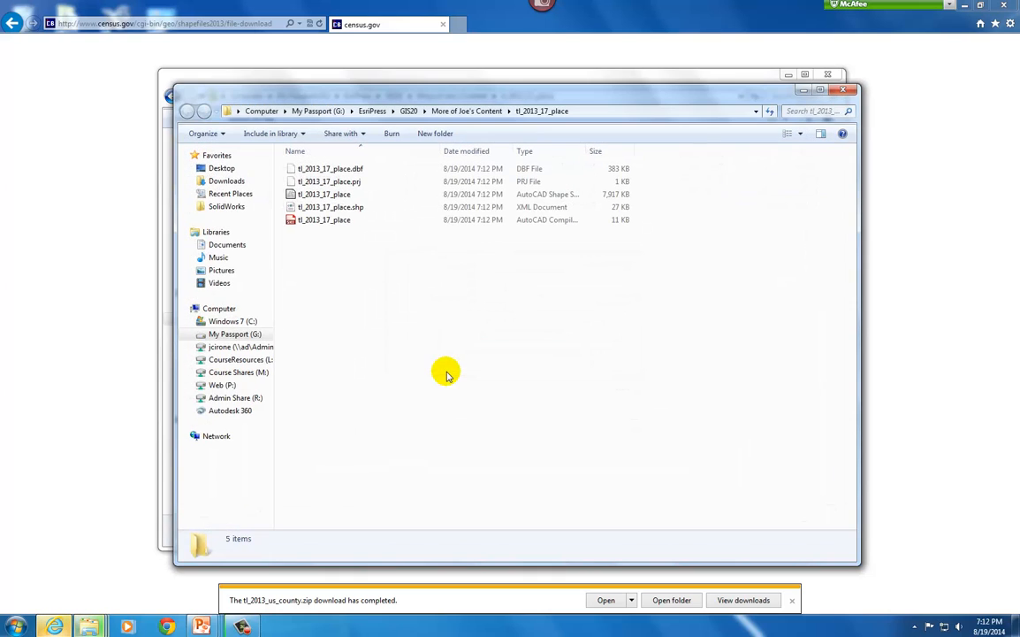
click(843, 90)
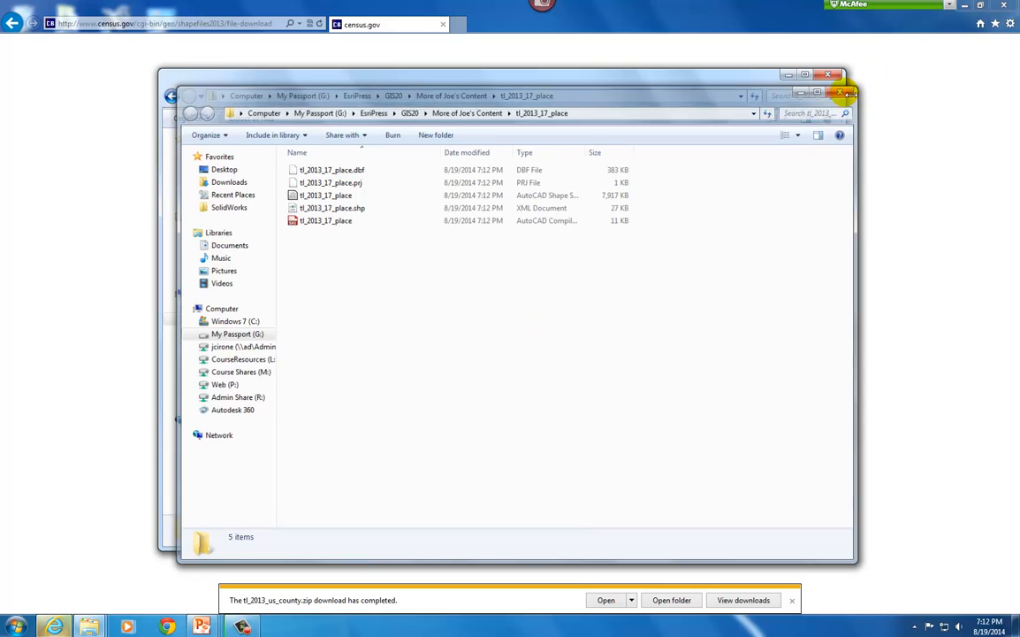
Return to the parent content folder and extract all files from the tl_2013_us_county archive to the suggested destination
click(459, 97)
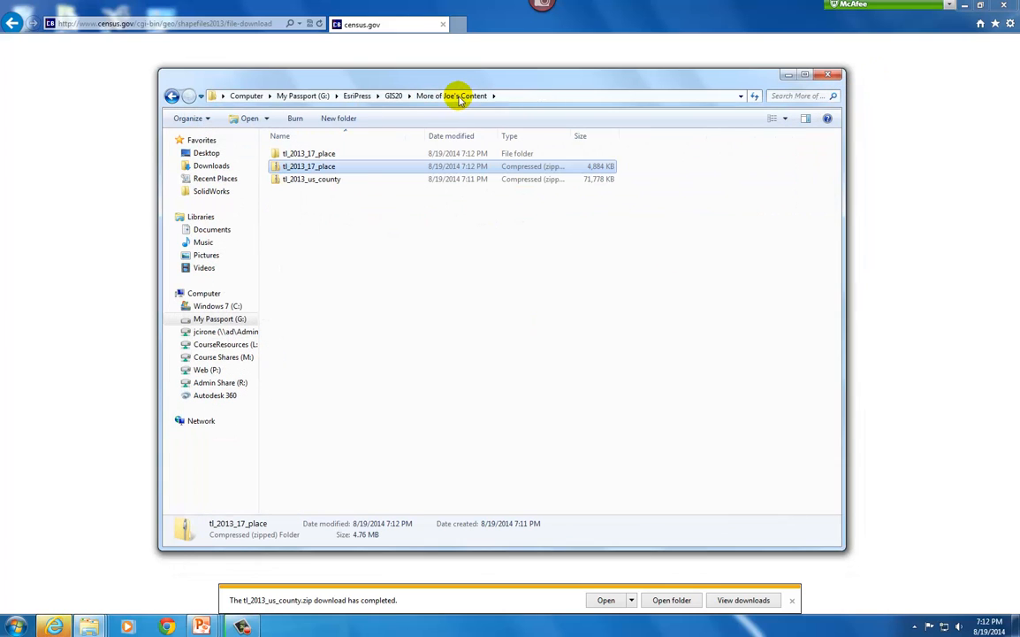
click(325, 182)
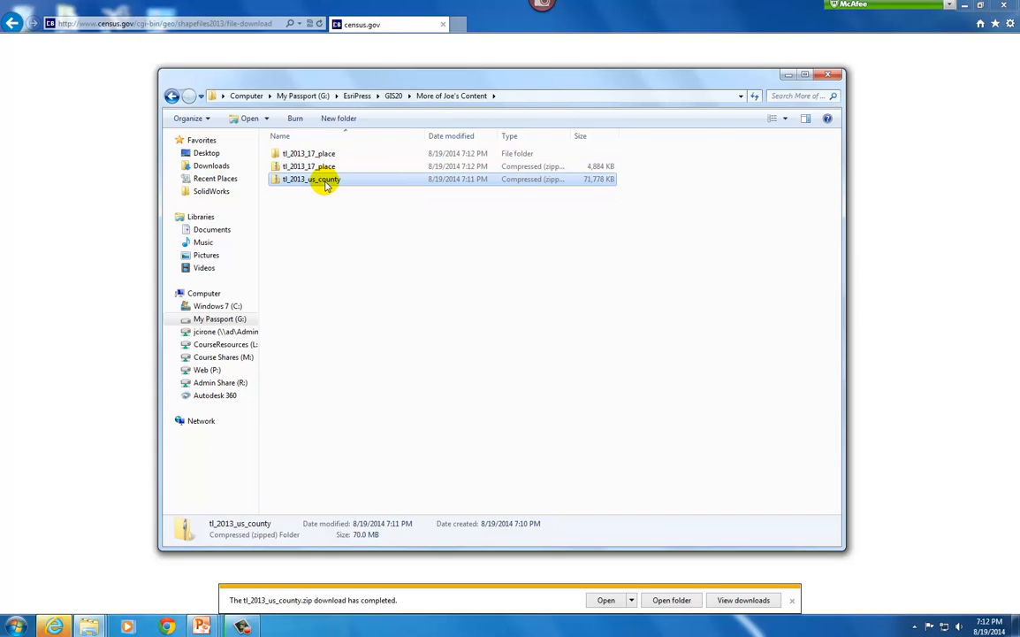
double_click(325, 182)
click(223, 115)
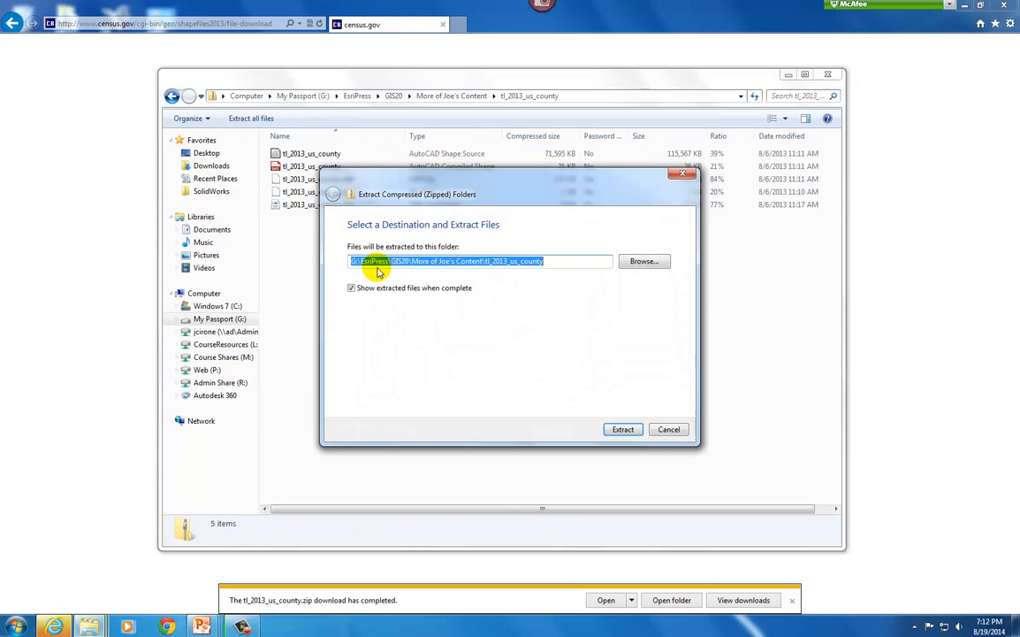
click(622, 428)
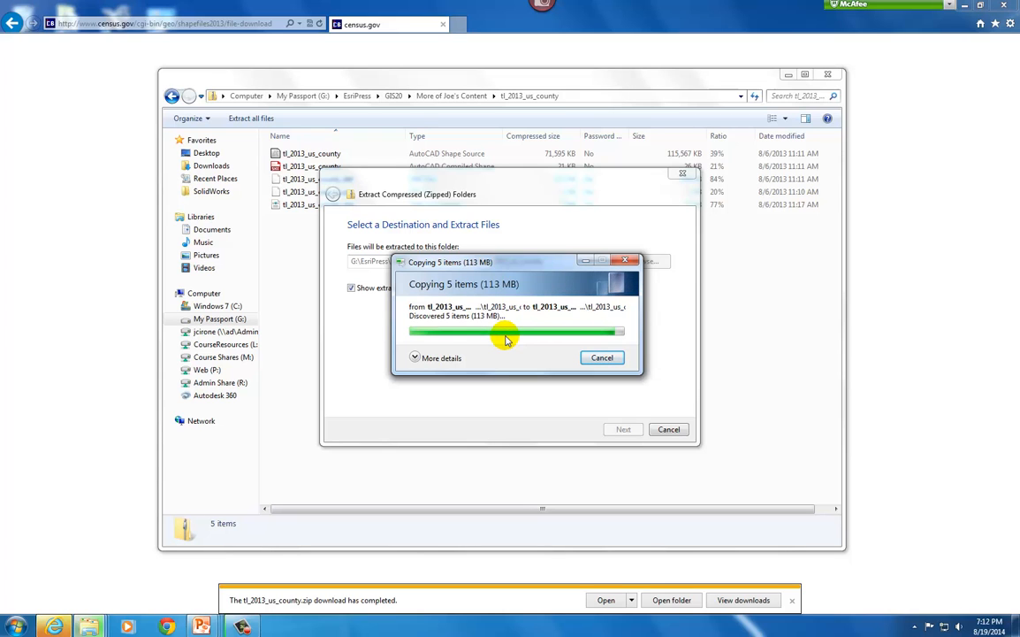
click(242, 627)
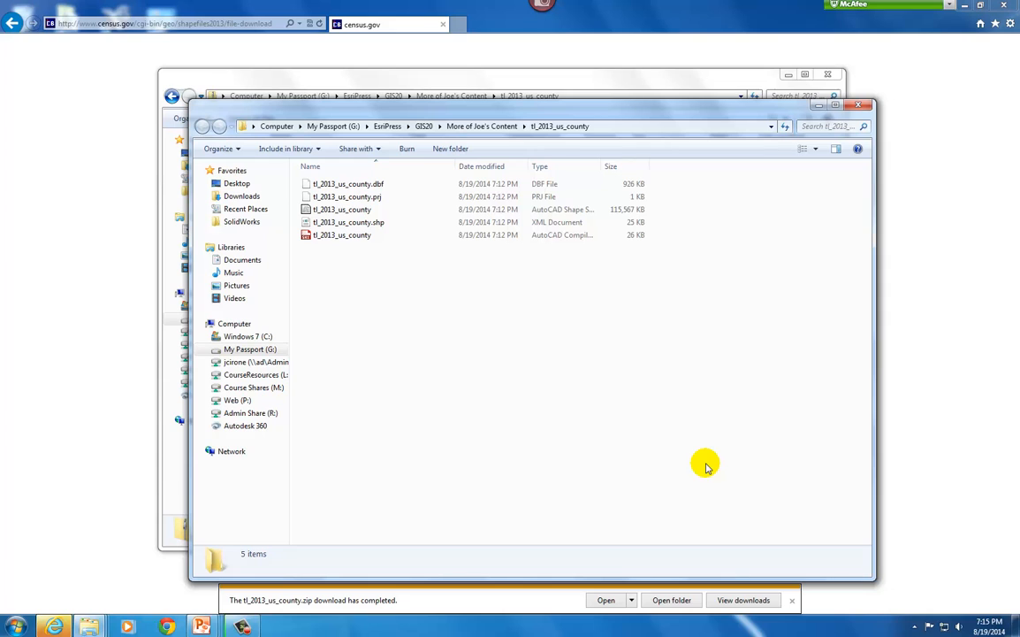
Minimize the open folder windows and the browser to clear the desktop
click(820, 107)
click(787, 75)
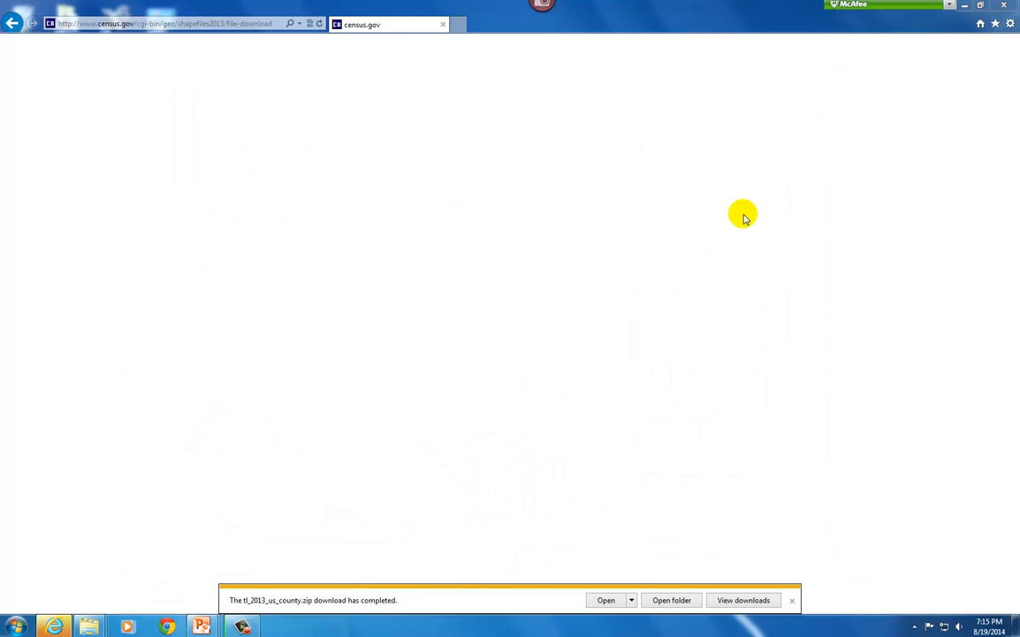
click(964, 5)
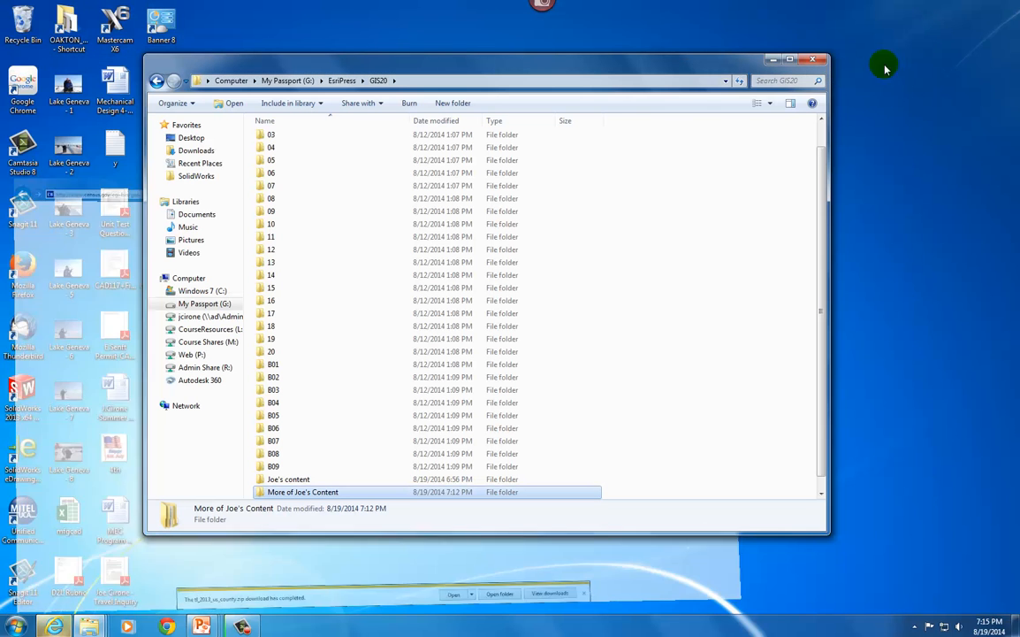
click(773, 59)
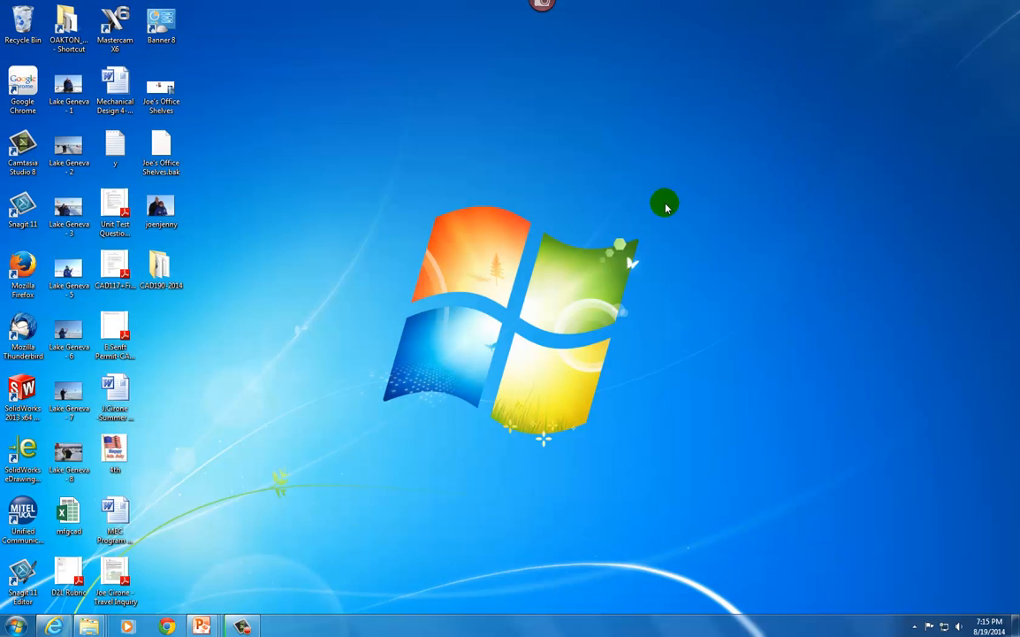
Launch ArcMap 10.1 and dismiss the Getting Started dialog to work in a blank untitled map
click(16, 627)
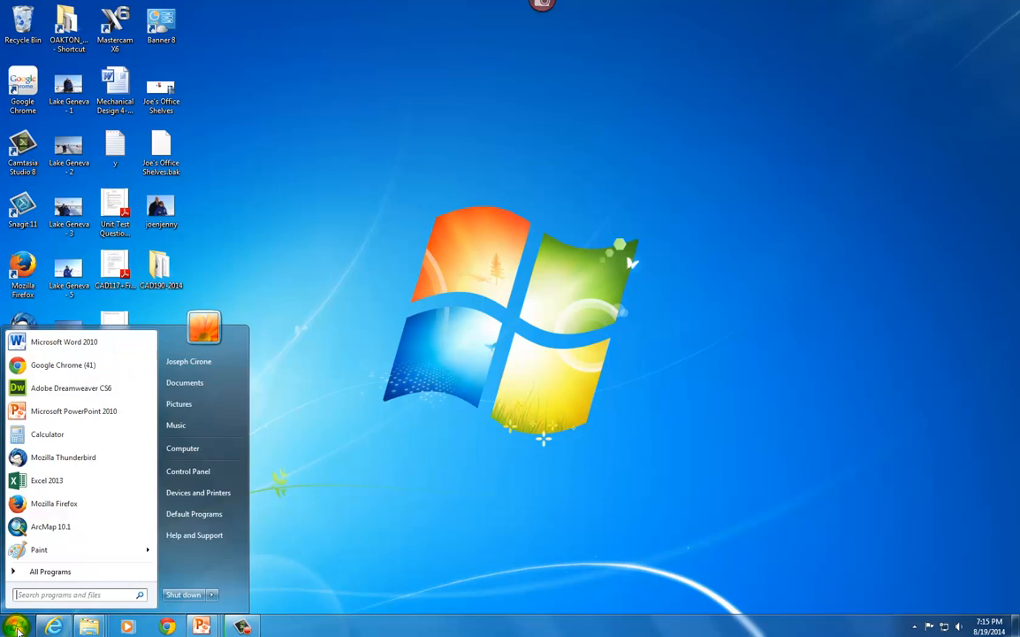
click(34, 528)
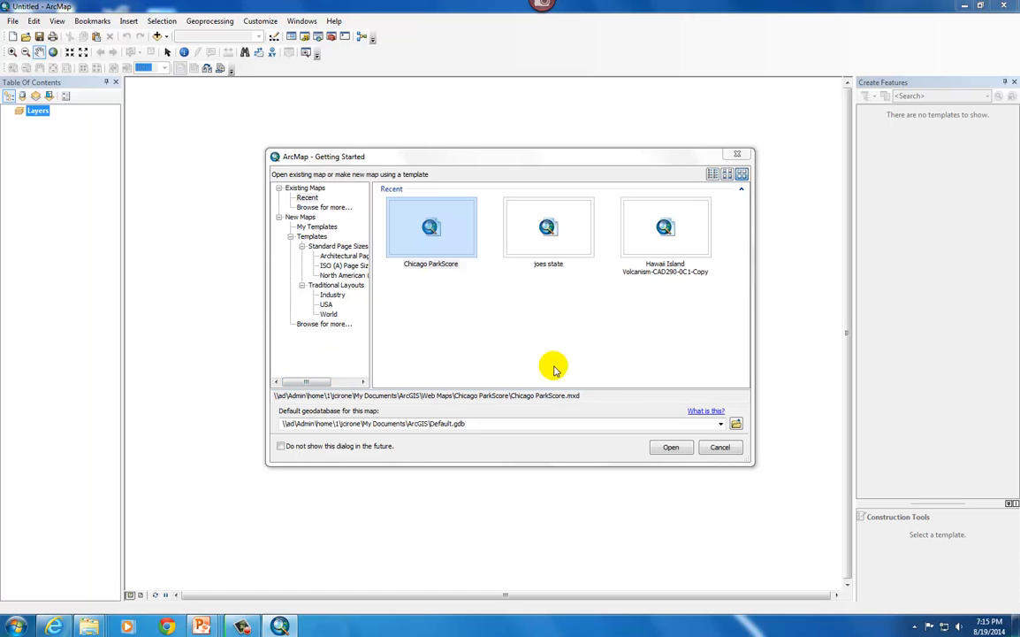
click(716, 447)
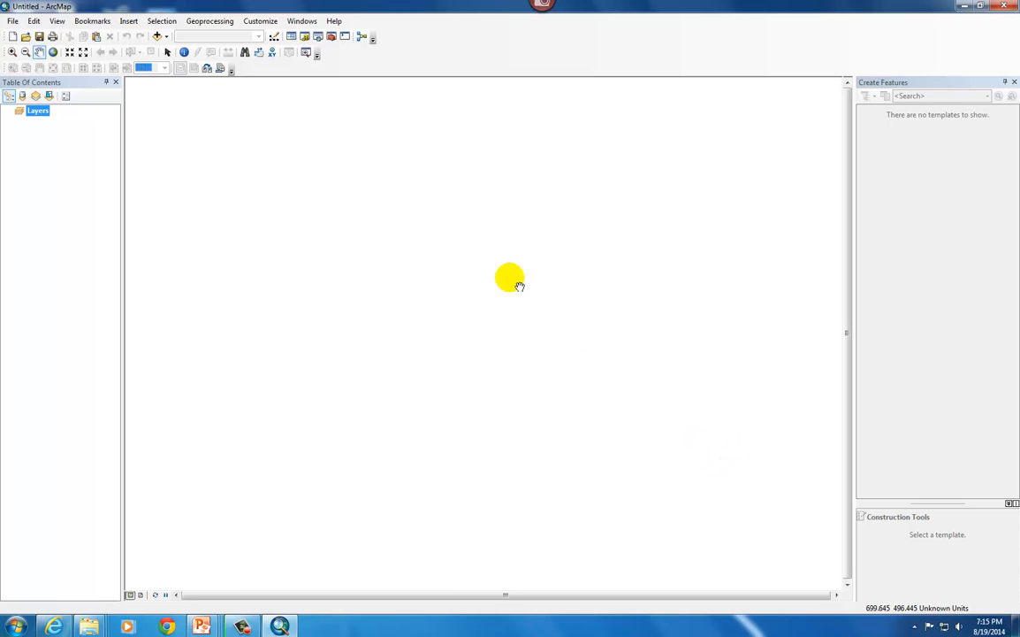
click(12, 21)
mouse_move(31, 23)
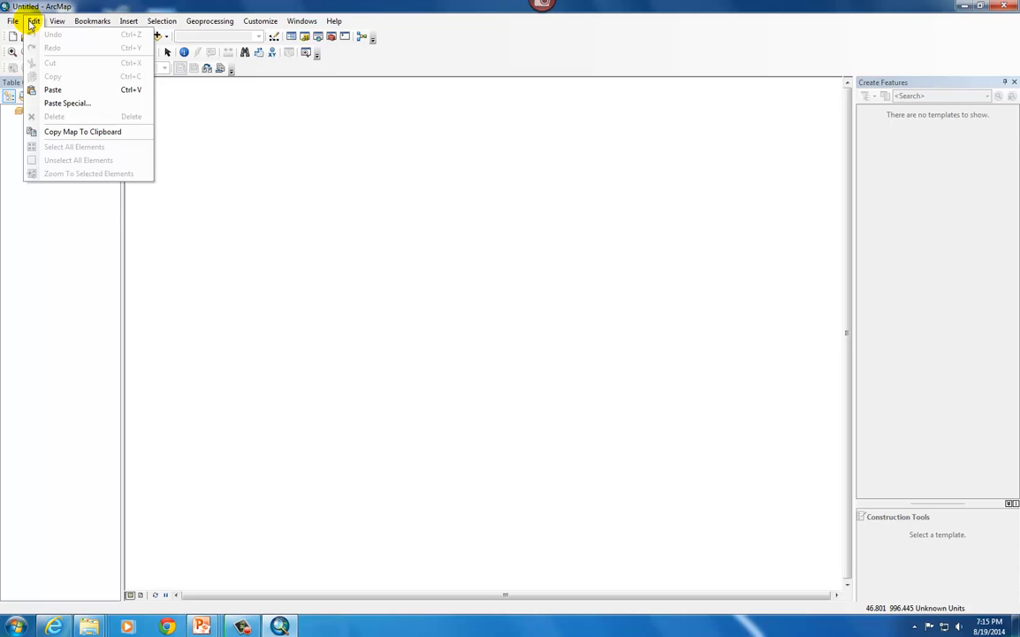
mouse_move(86, 26)
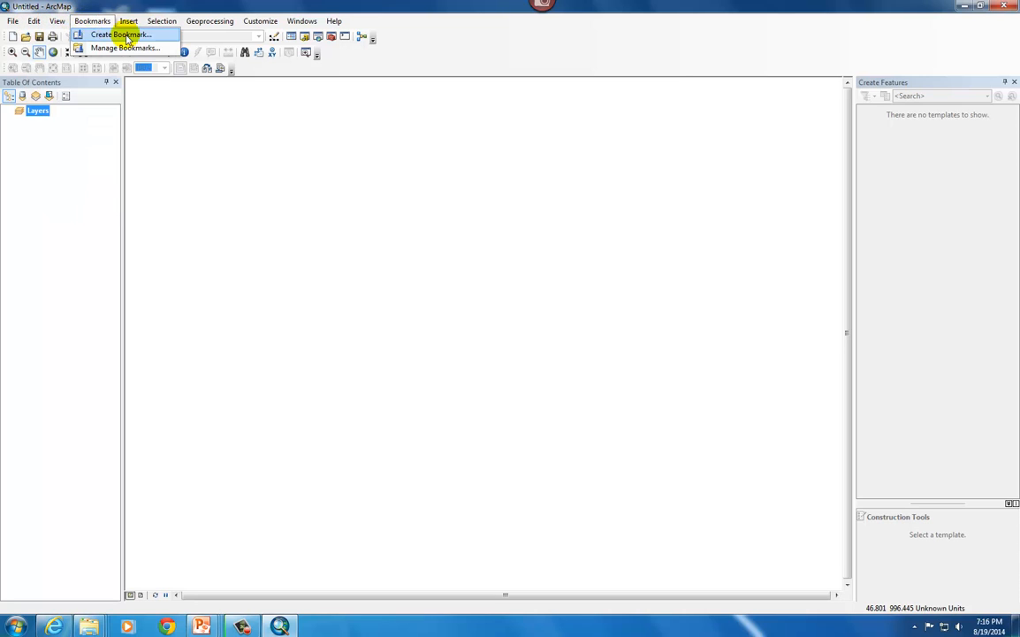
mouse_move(126, 21)
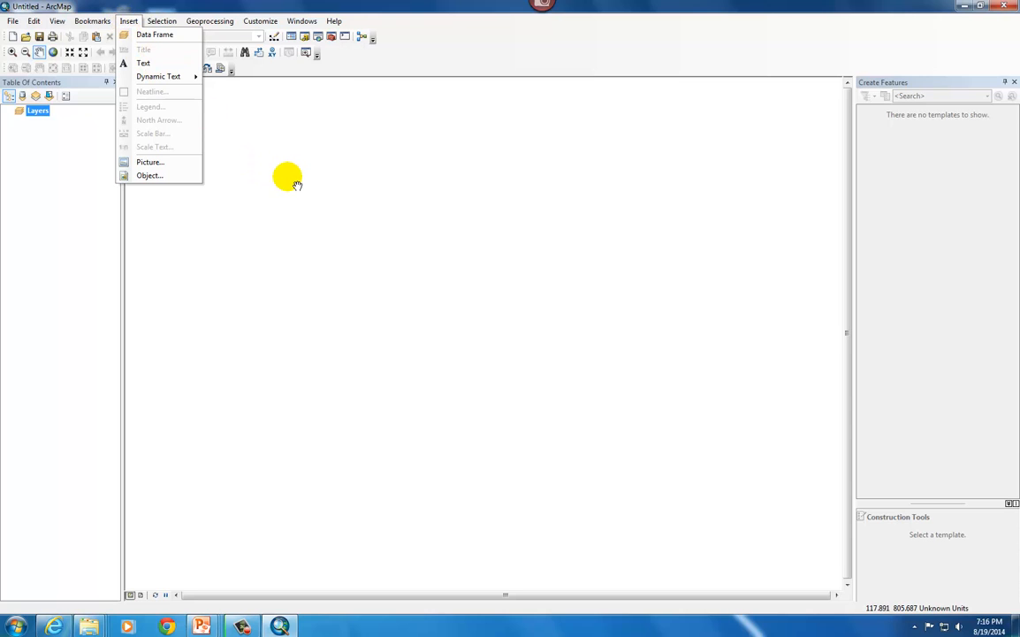
key(Escape)
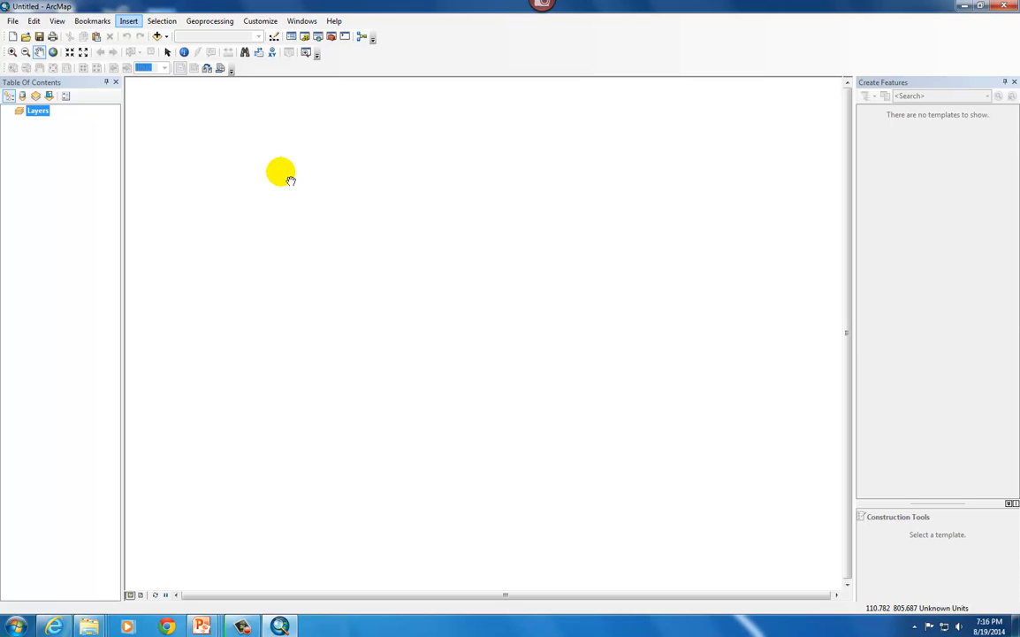
Start adding data and connect to the additional content folder inside G:\EsriPress\GIS20 that holds the extracted shapefiles
click(167, 39)
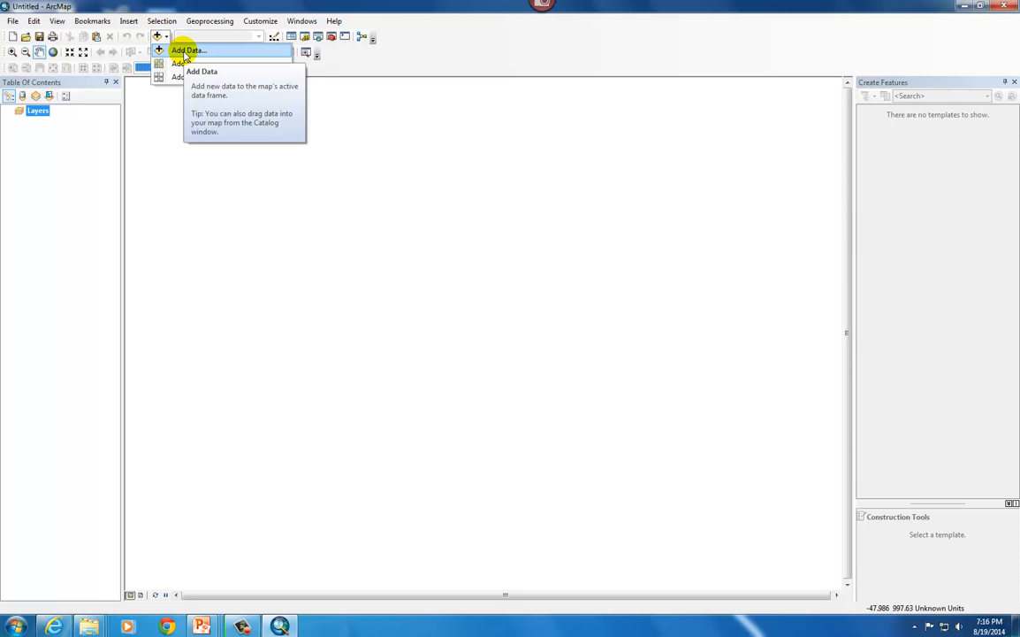
click(185, 53)
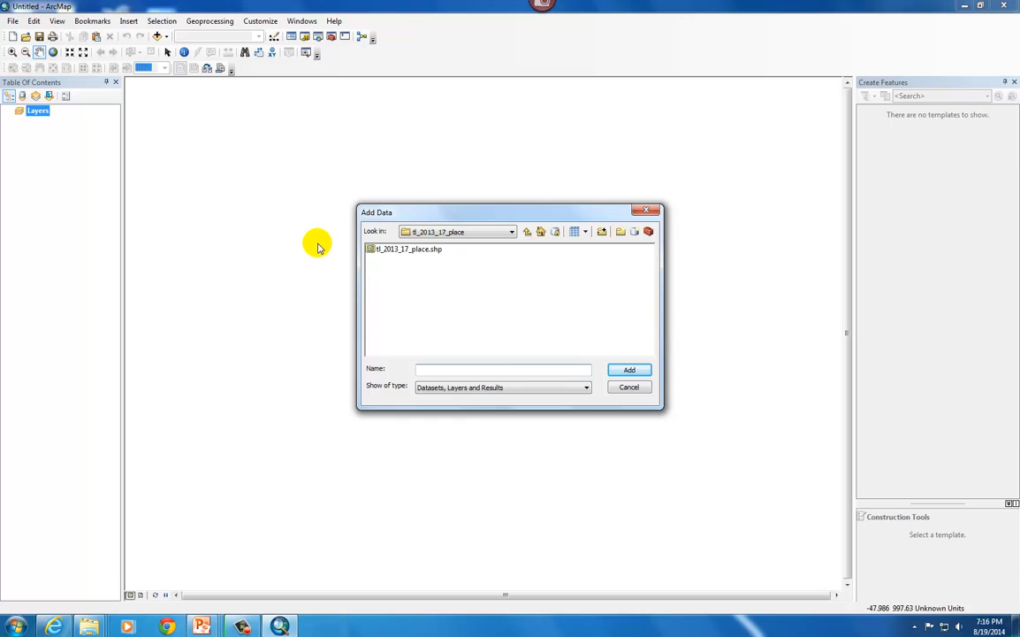
click(602, 232)
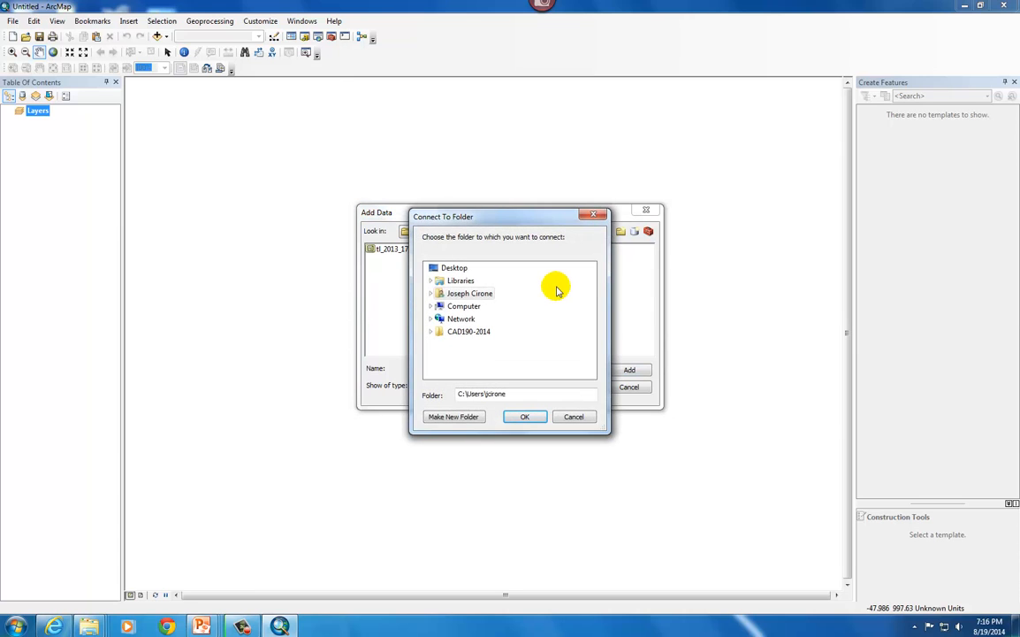
double_click(466, 306)
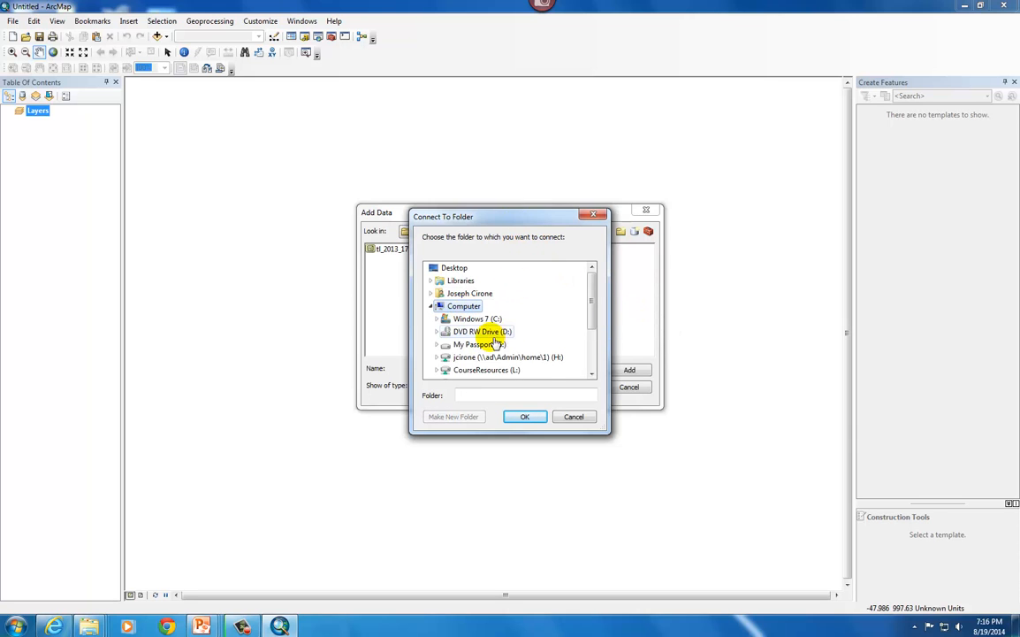
double_click(477, 345)
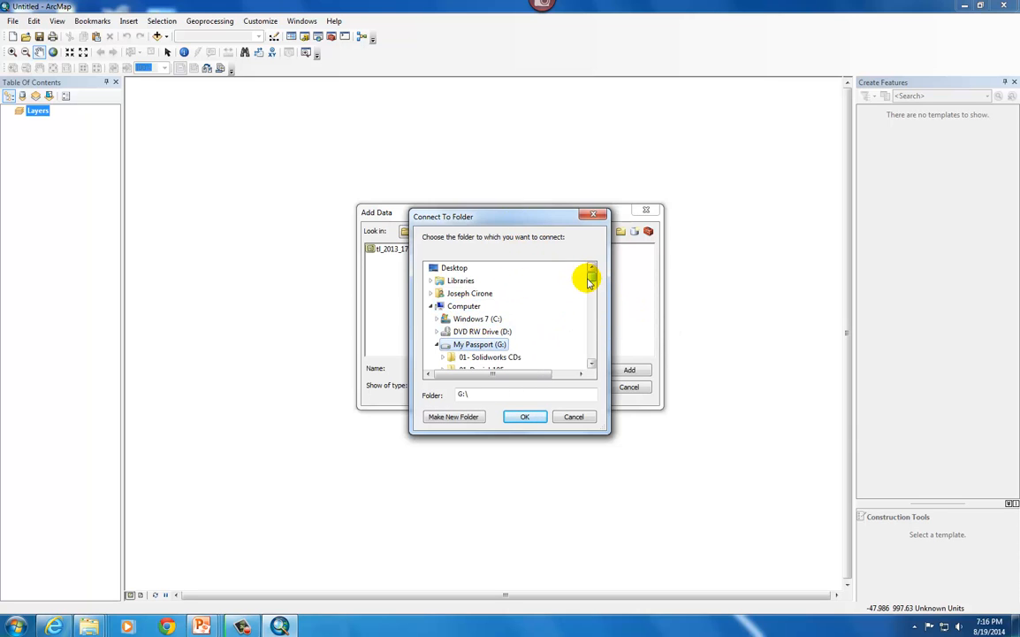
drag(590, 282, 593, 307)
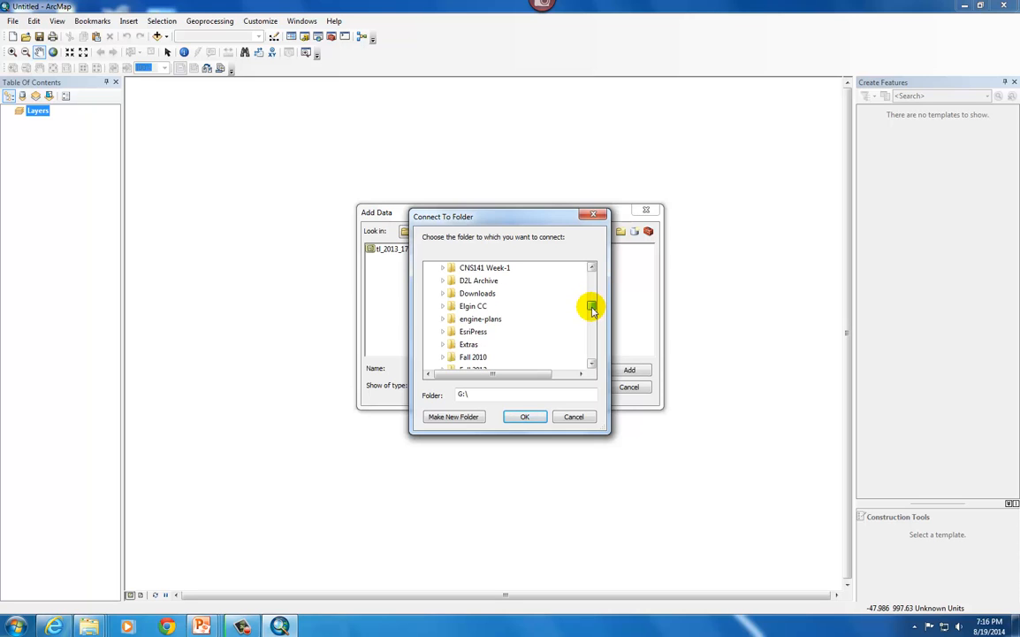
click(477, 332)
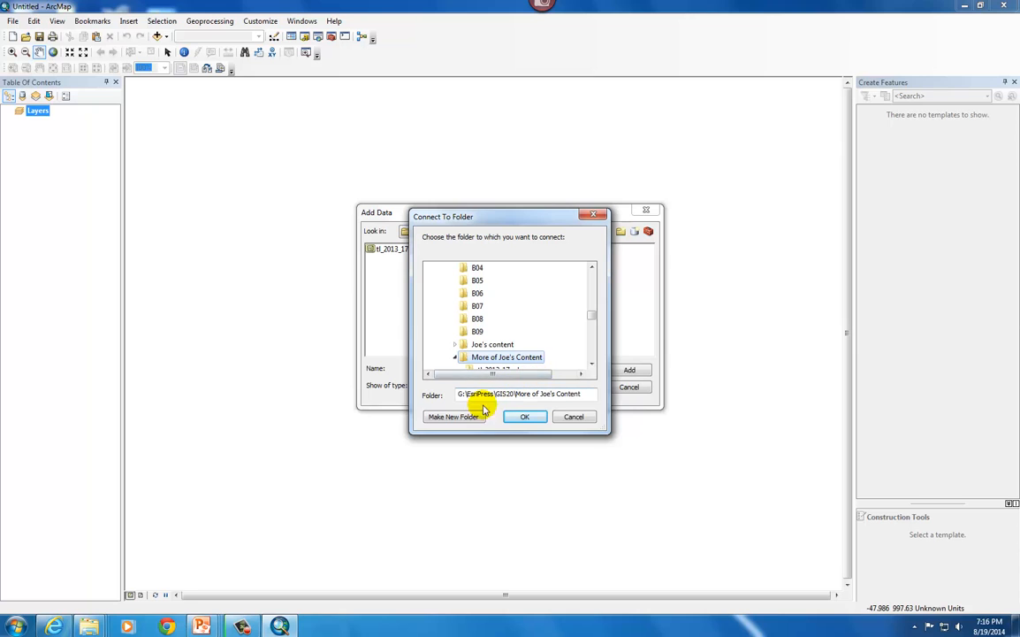
click(526, 418)
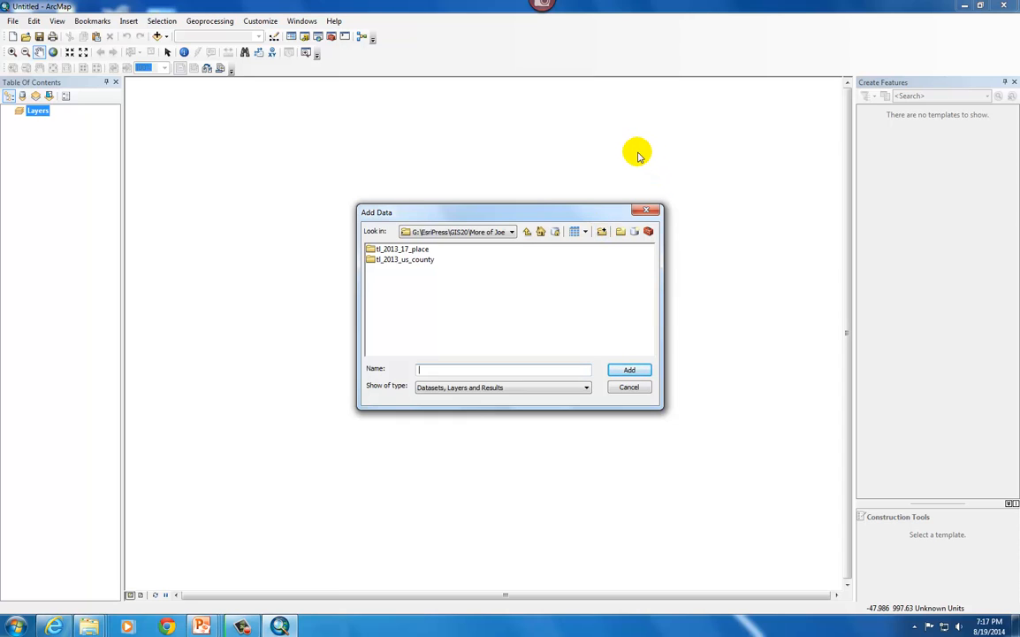
Add the tl_2013_us_county.shp shapefile from the tl_2013_us_county folder to the map
click(419, 261)
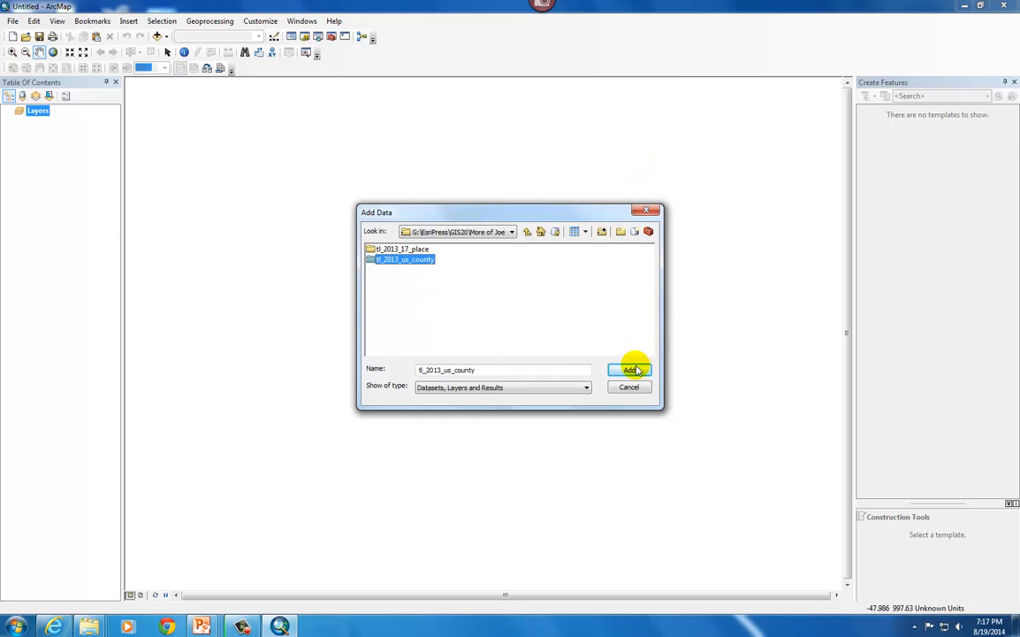
double_click(391, 261)
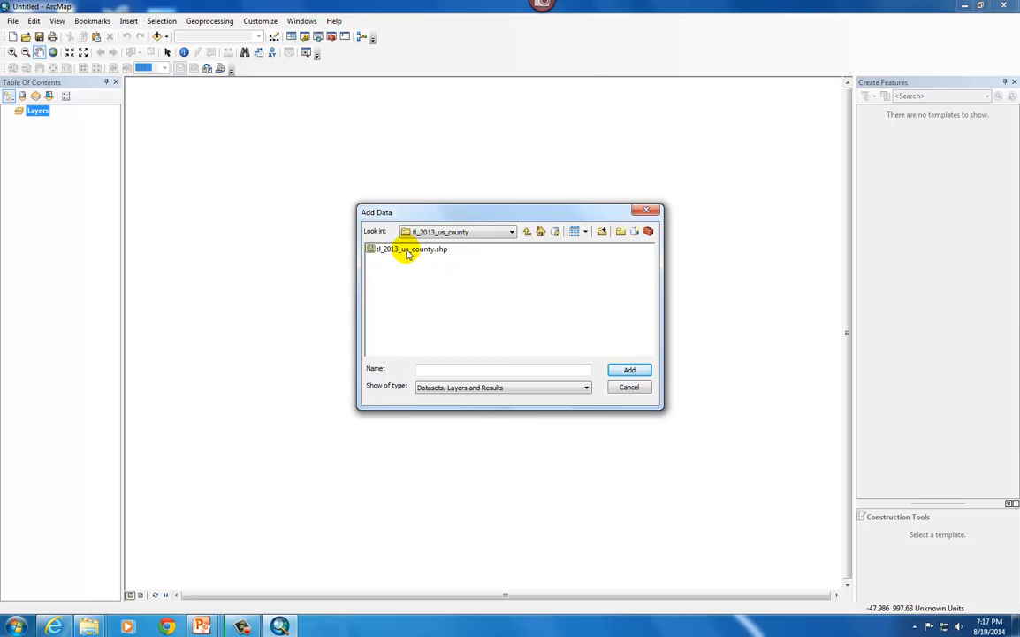
click(404, 251)
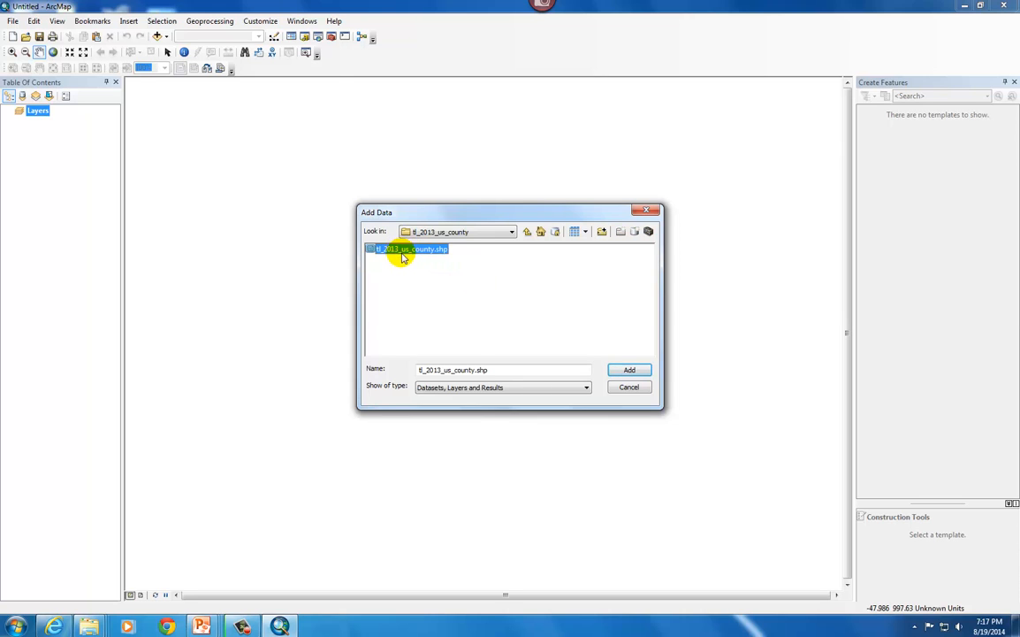
click(627, 370)
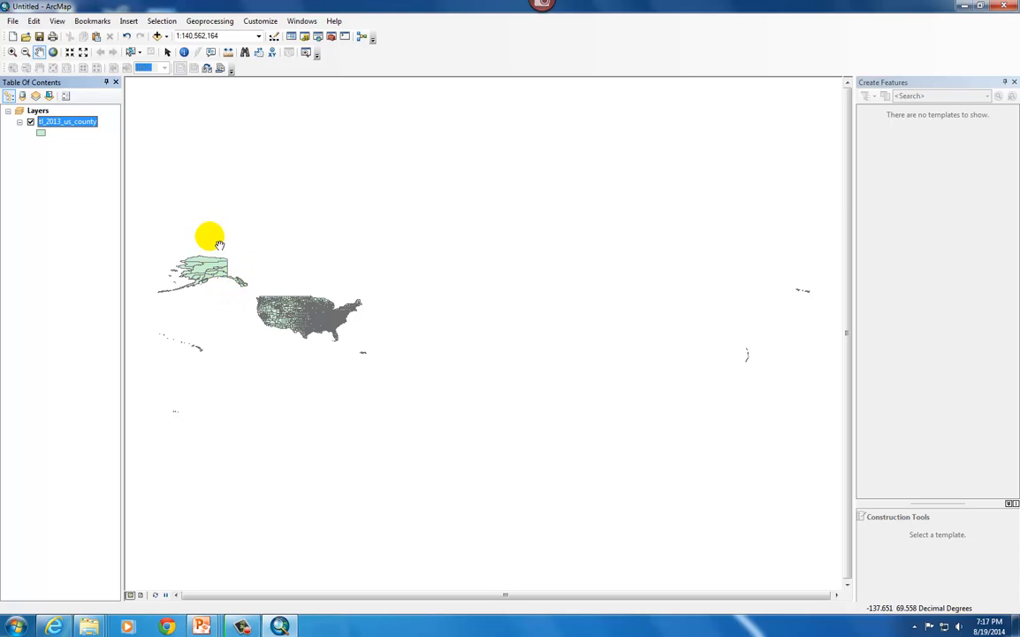
Add the tl_2013_17_place.shp shapefile from the neighbouring tl_2013_17_place folder to the map
click(165, 36)
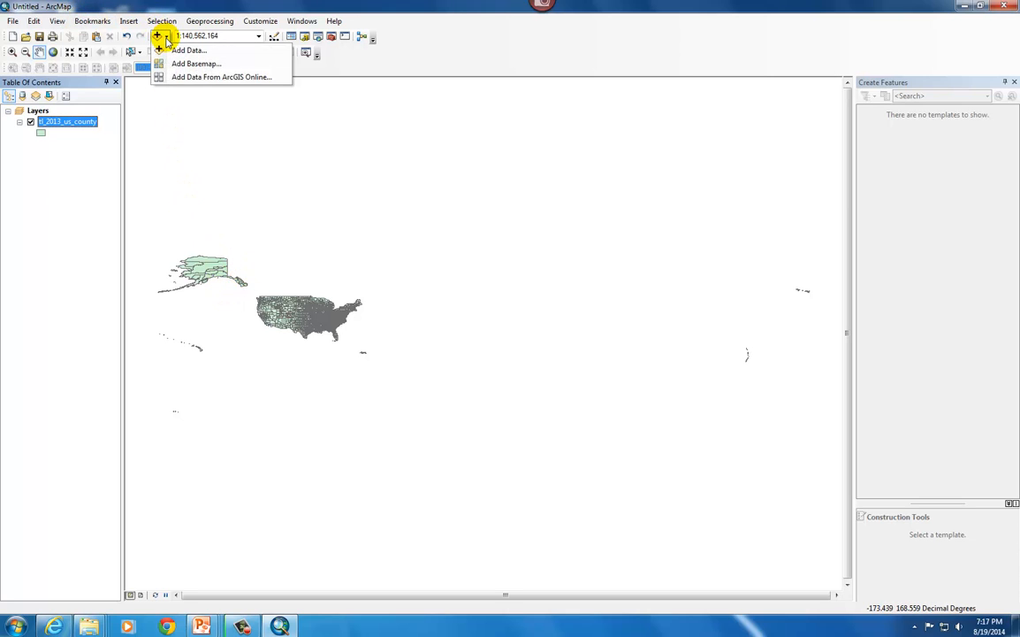
click(182, 51)
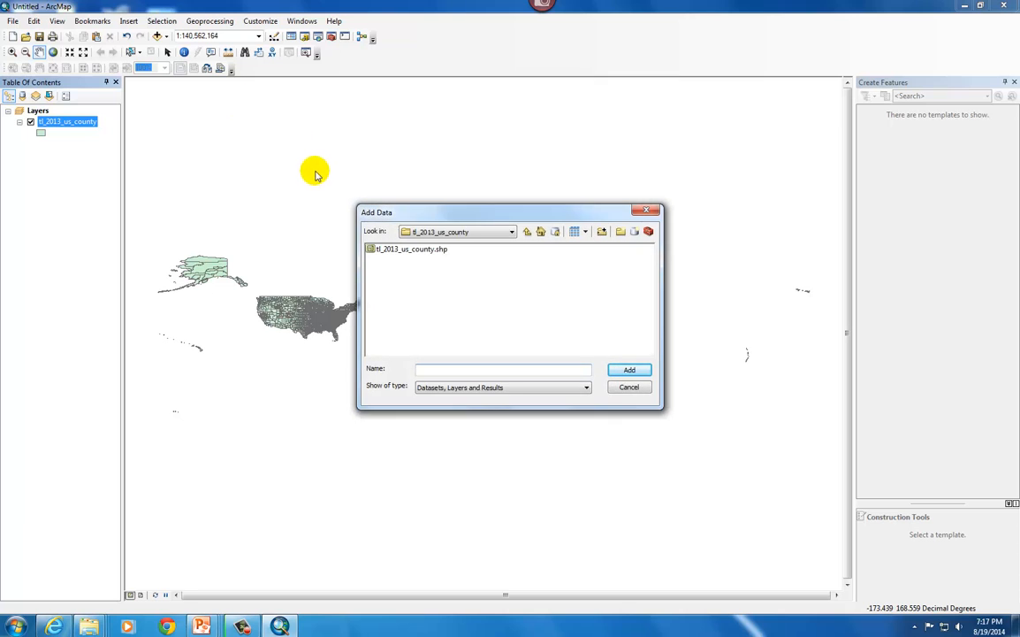
click(527, 232)
double_click(403, 249)
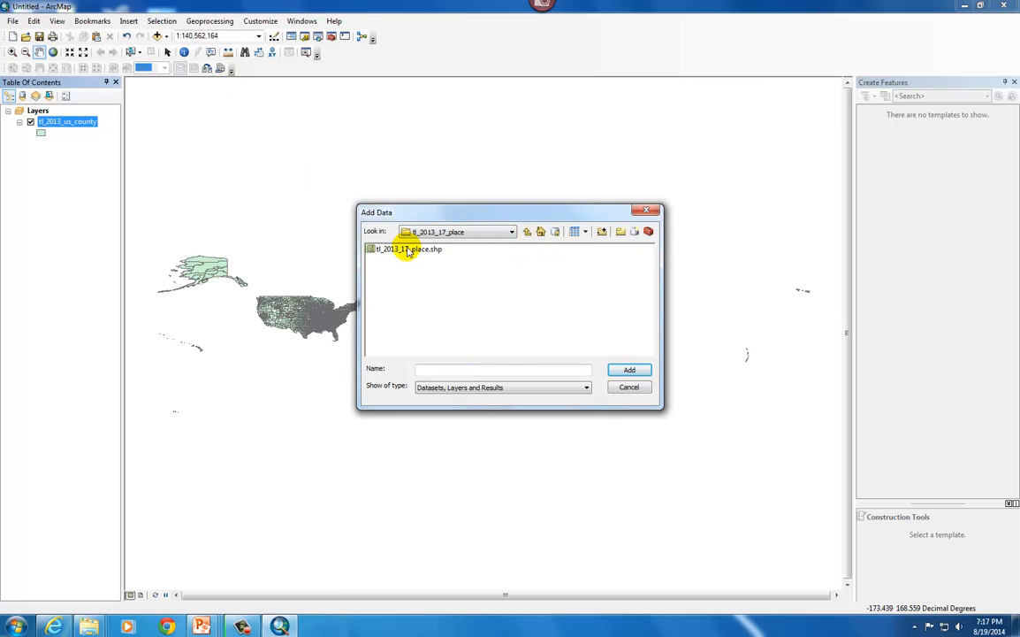
click(422, 251)
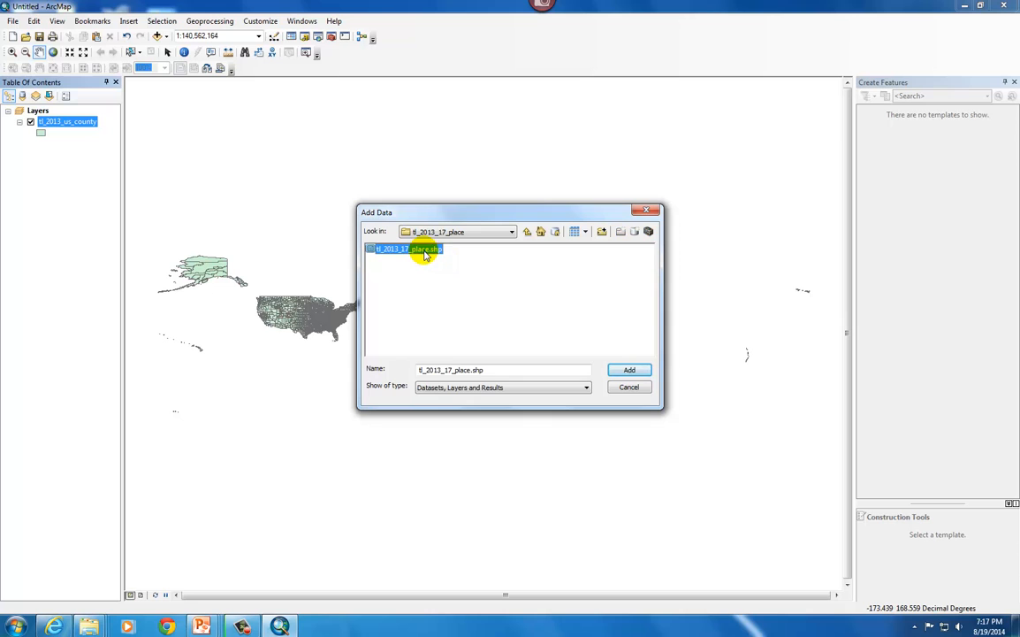
click(626, 368)
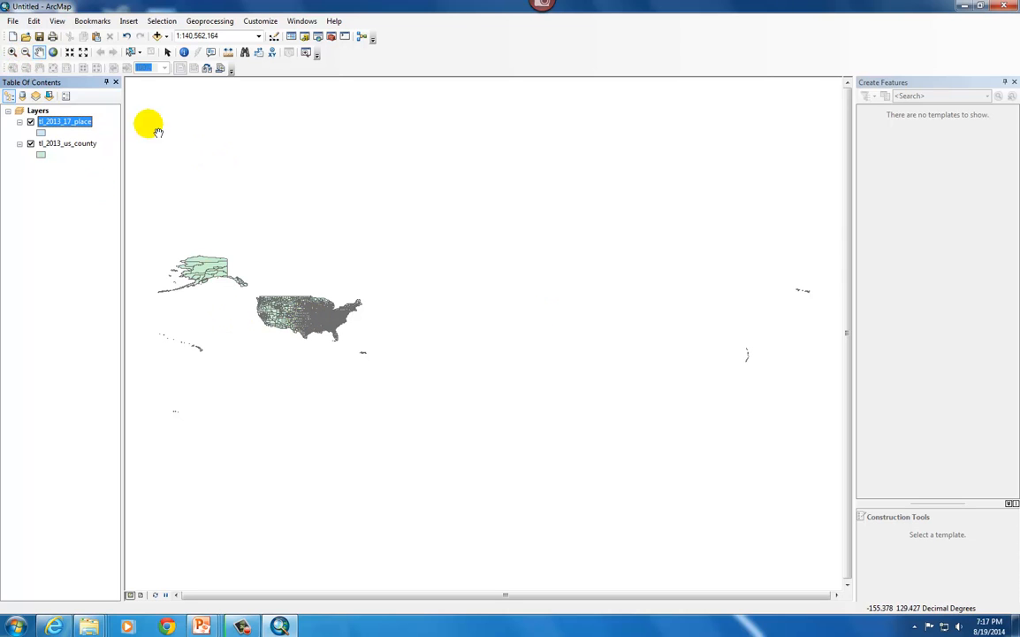
Examine how the Illinois places overlay the county boundaries in the middle of the United States
click(70, 53)
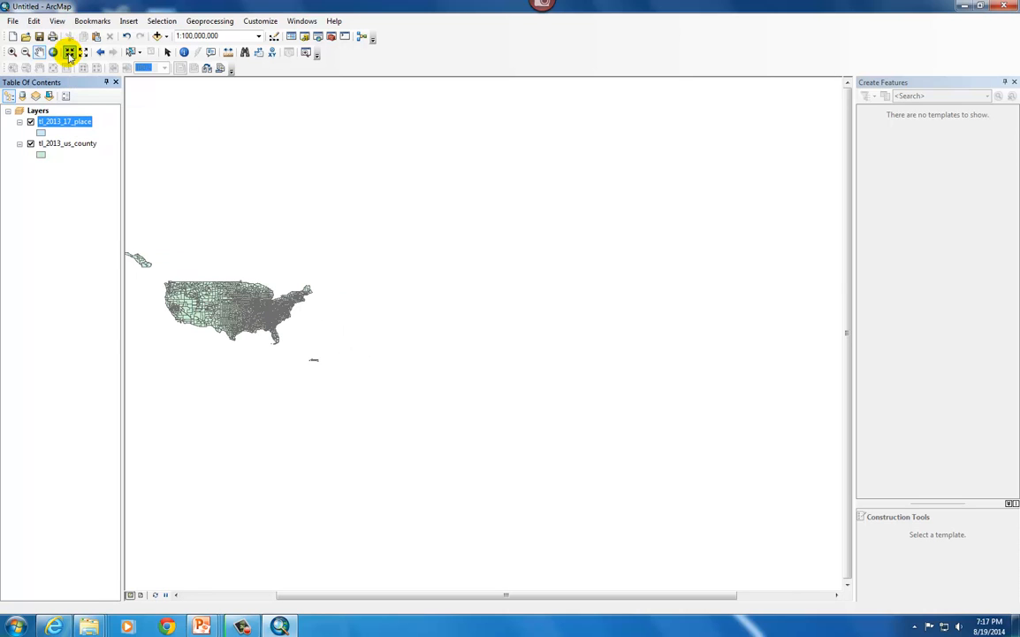
drag(202, 300, 427, 309)
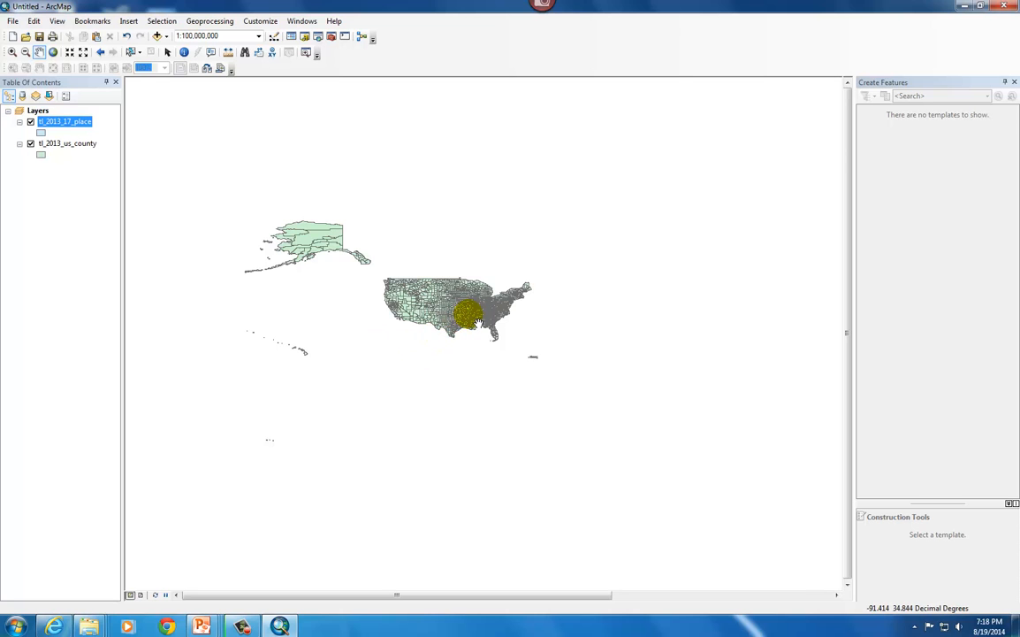
scroll(477, 323, up, 5)
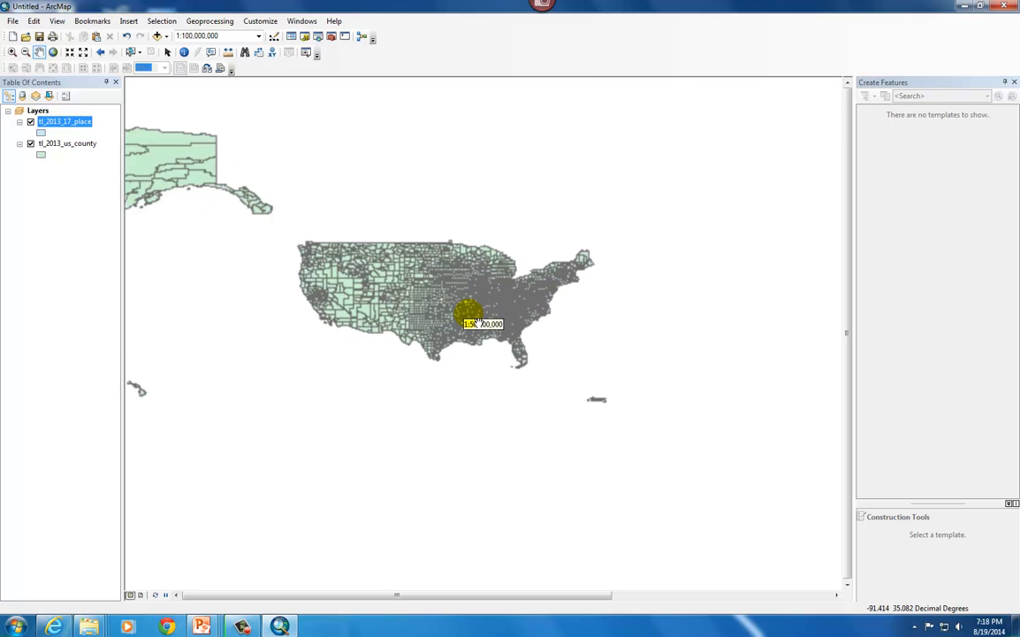
scroll(480, 291, up, 4)
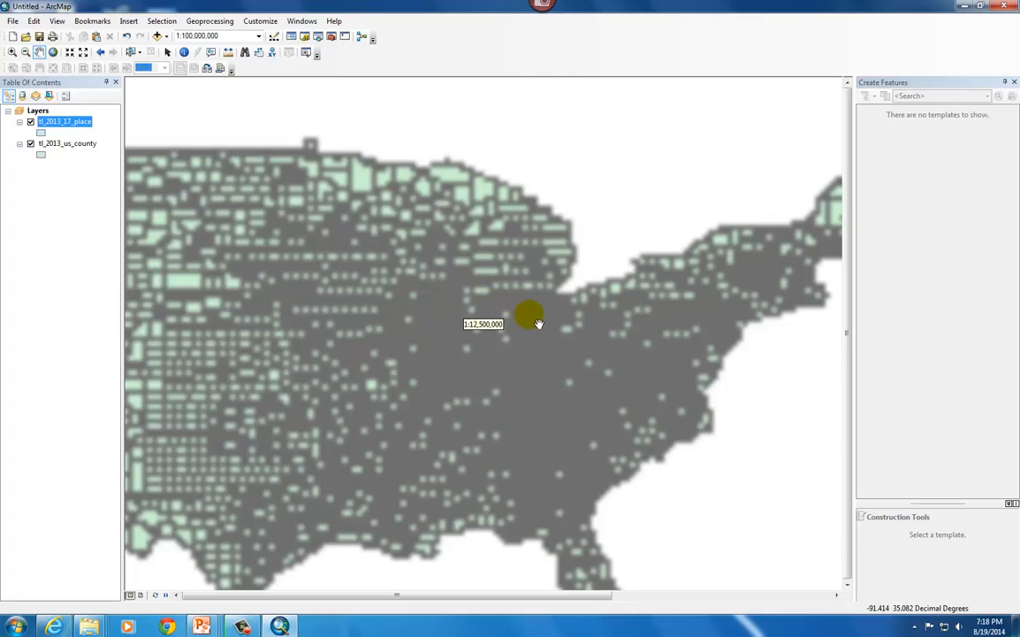
scroll(453, 303, up, 2)
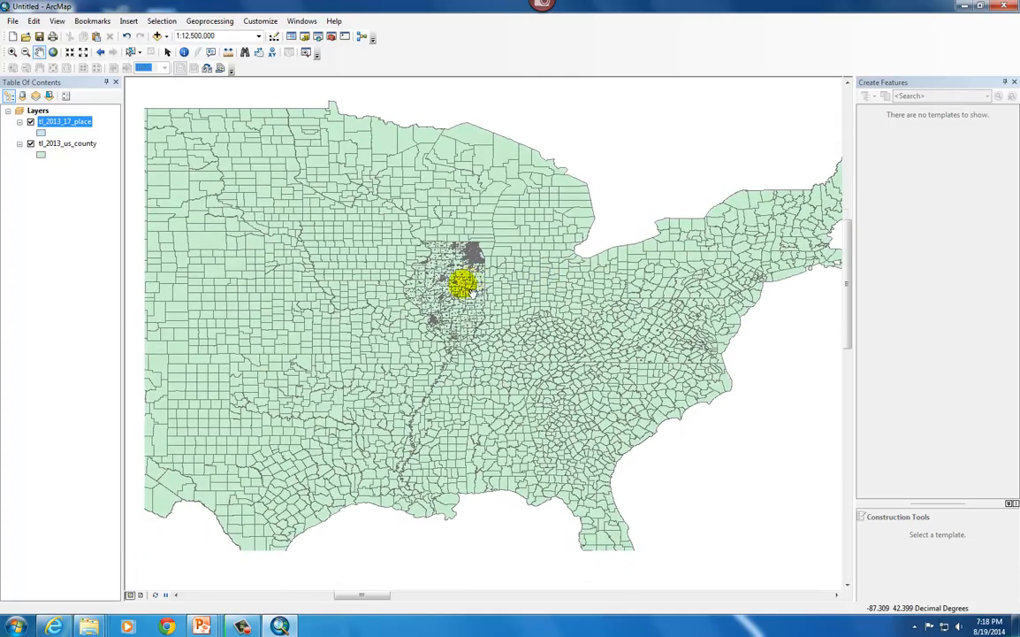
scroll(468, 290, up, 2)
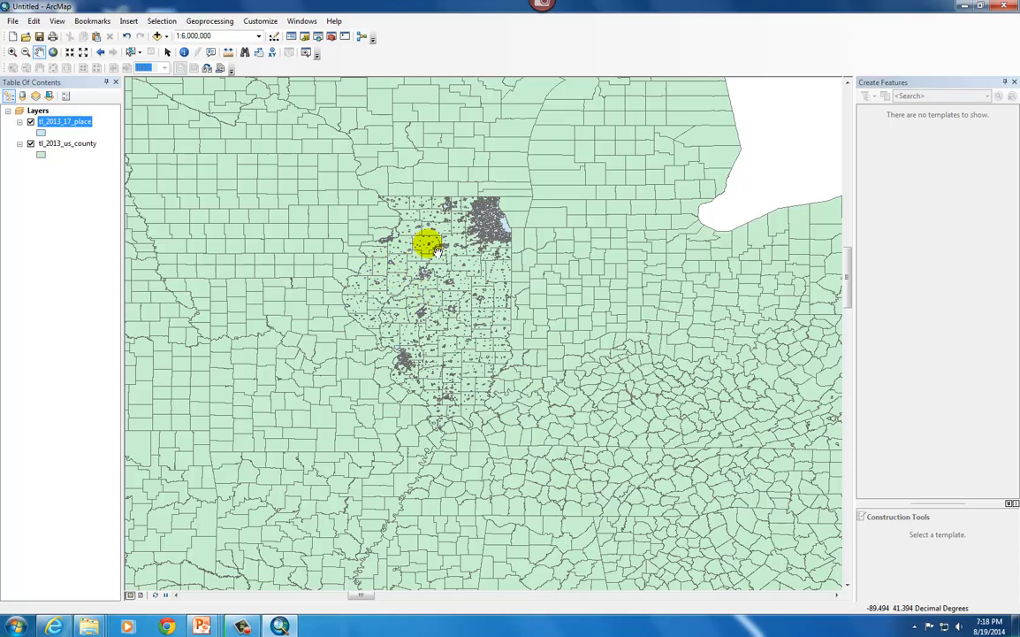
scroll(400, 316, down, 1)
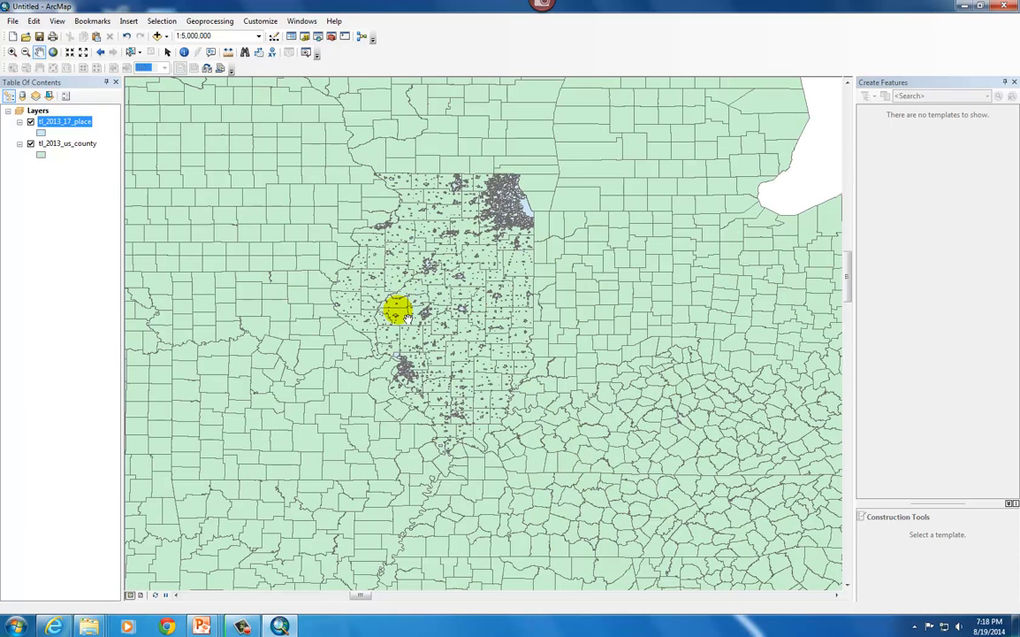
click(243, 626)
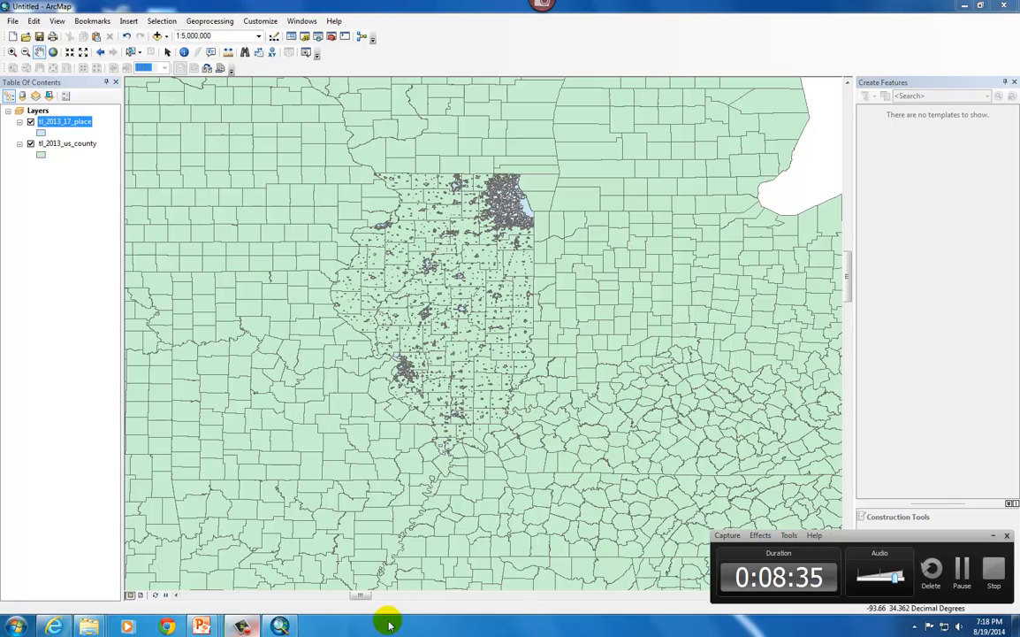
click(622, 461)
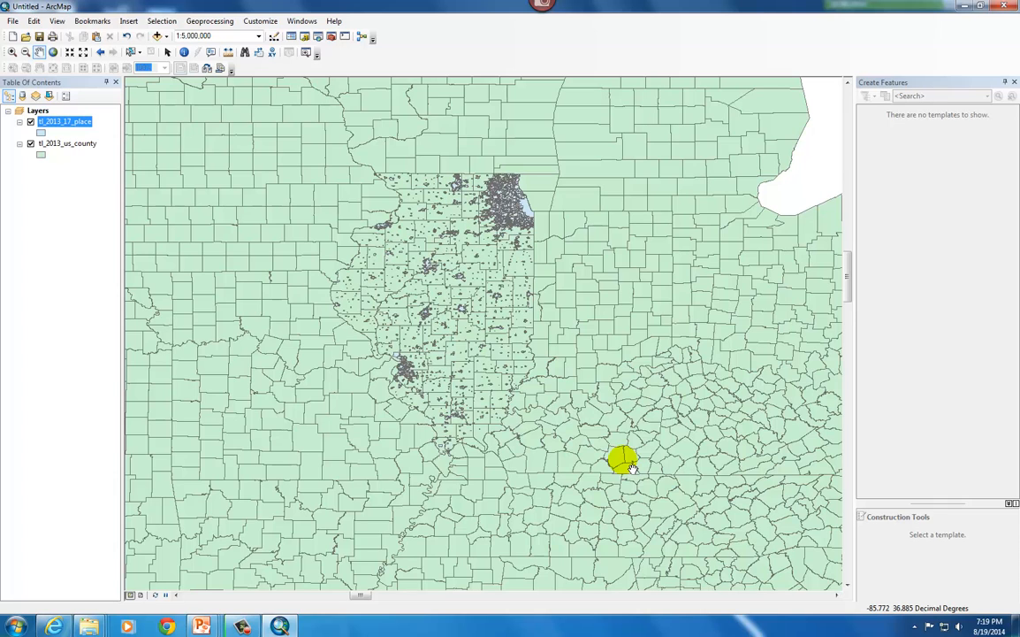
Show the map's full extent and inspect the whole state of Illinois with its places and counties
click(54, 52)
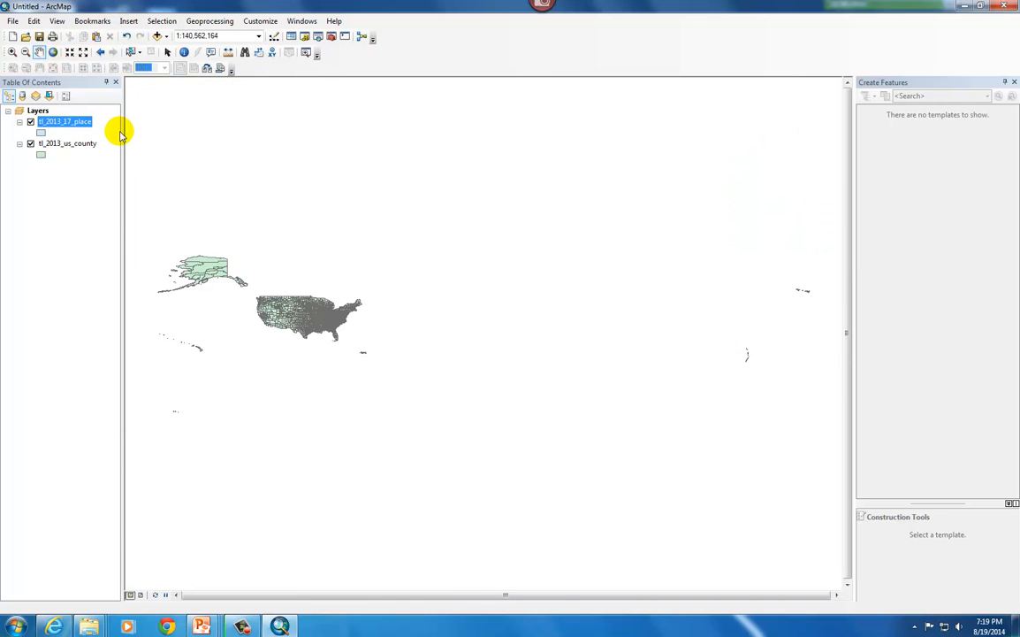
scroll(305, 324, down, 3)
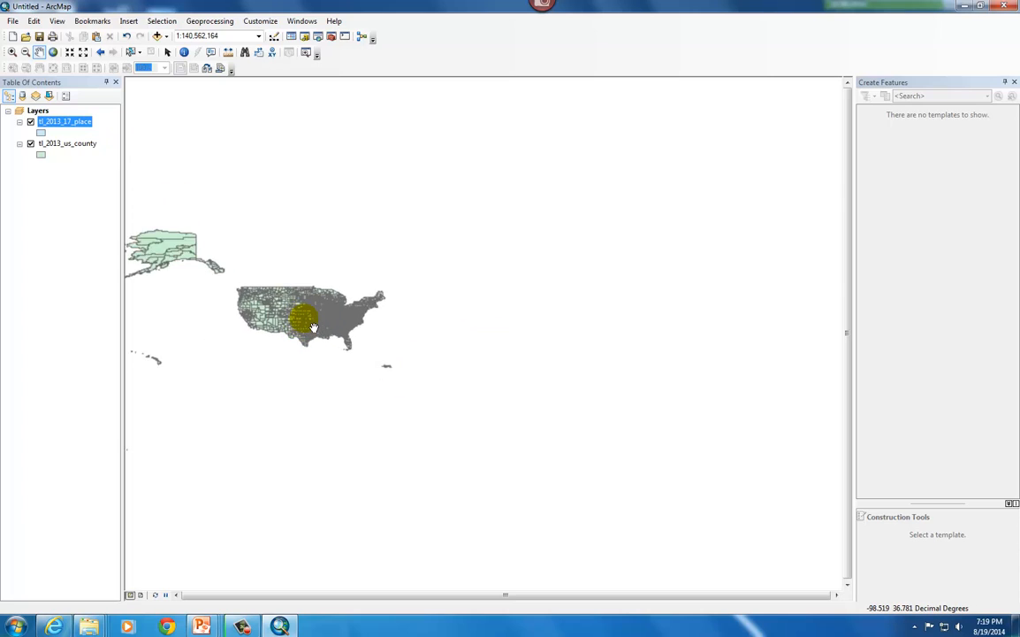
scroll(311, 325, down, 5)
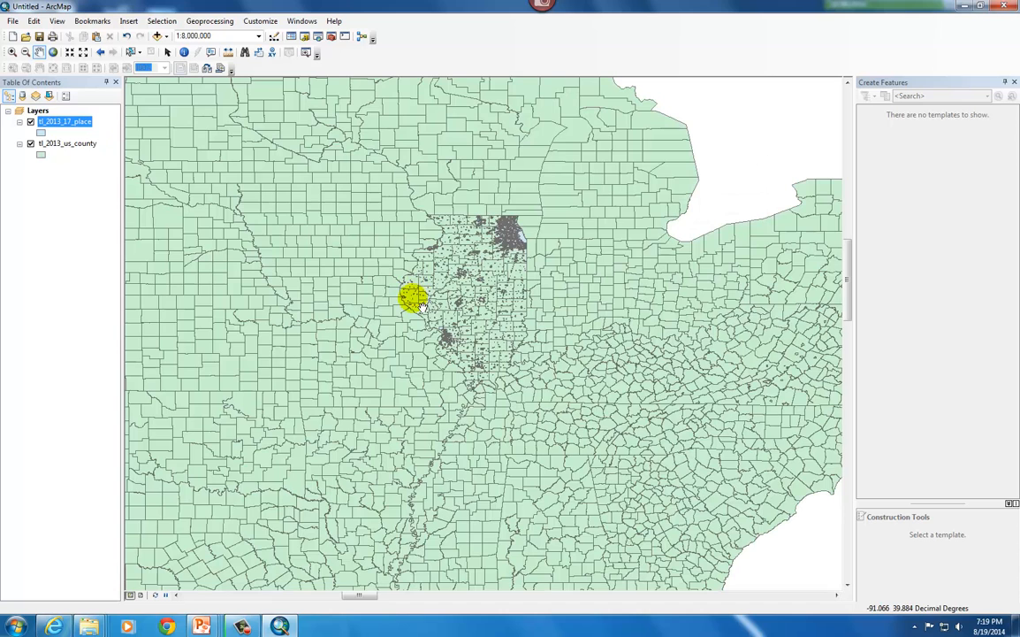
drag(416, 301, 455, 296)
scroll(531, 273, down, 2)
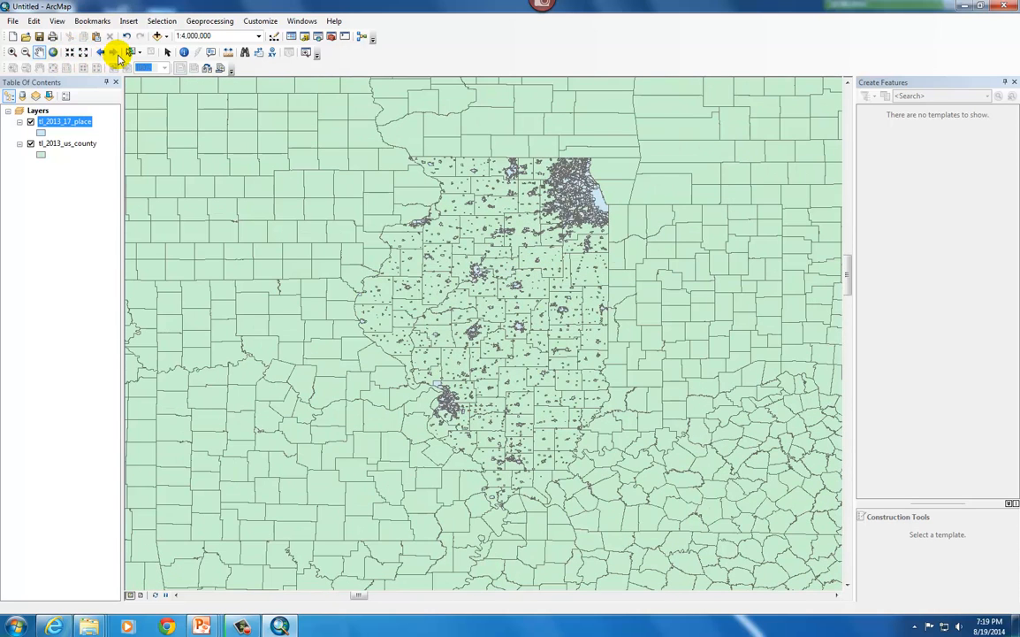
Activate the Select Elements tool and inspect the dense place boundaries in northeastern Illinois around Chicago
click(167, 53)
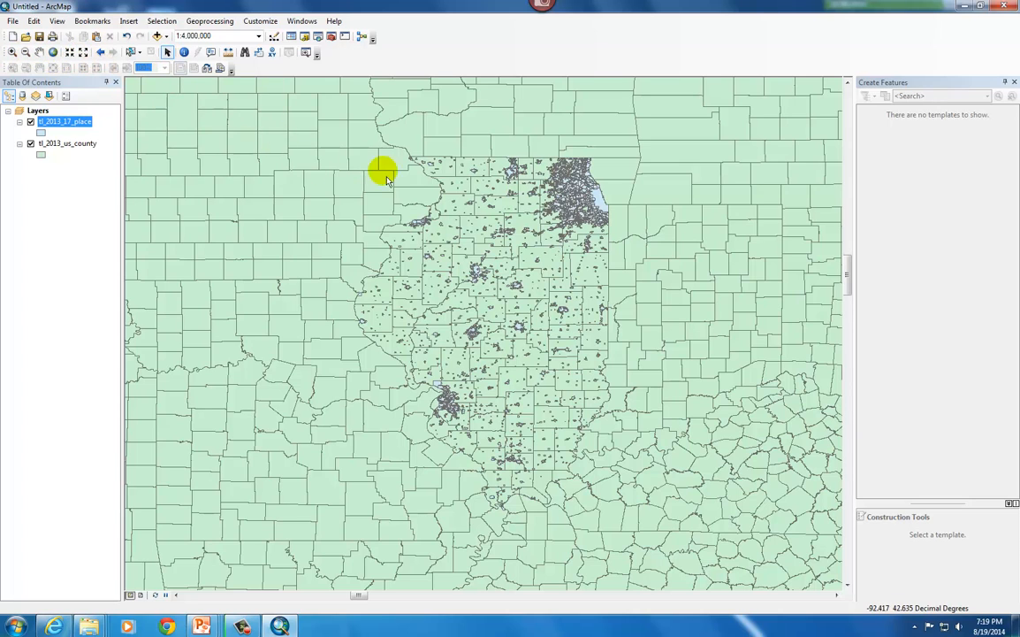
scroll(591, 225, down, 2)
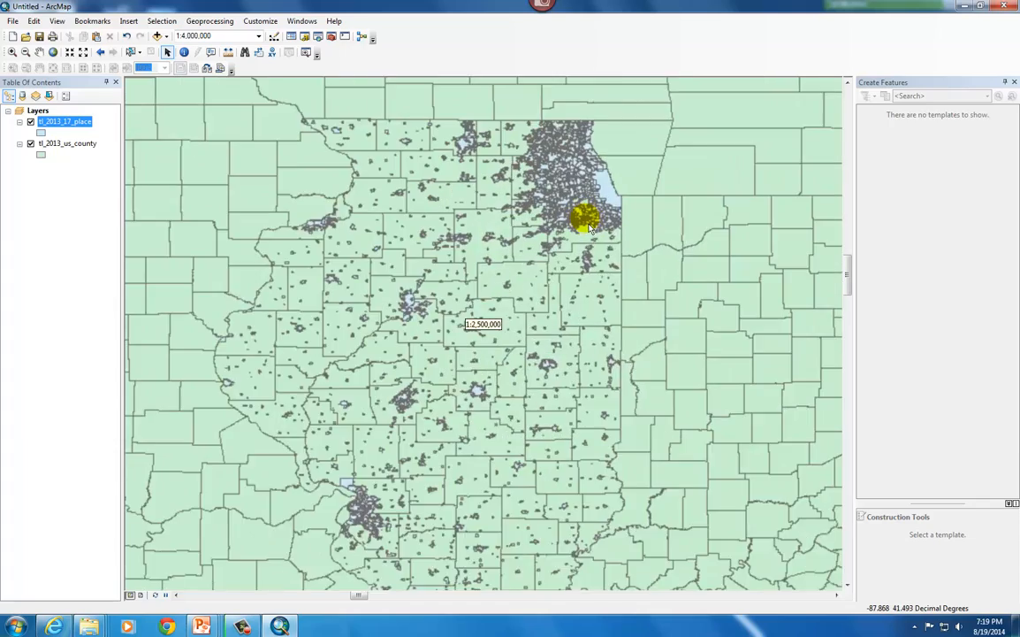
scroll(500, 162, down, 2)
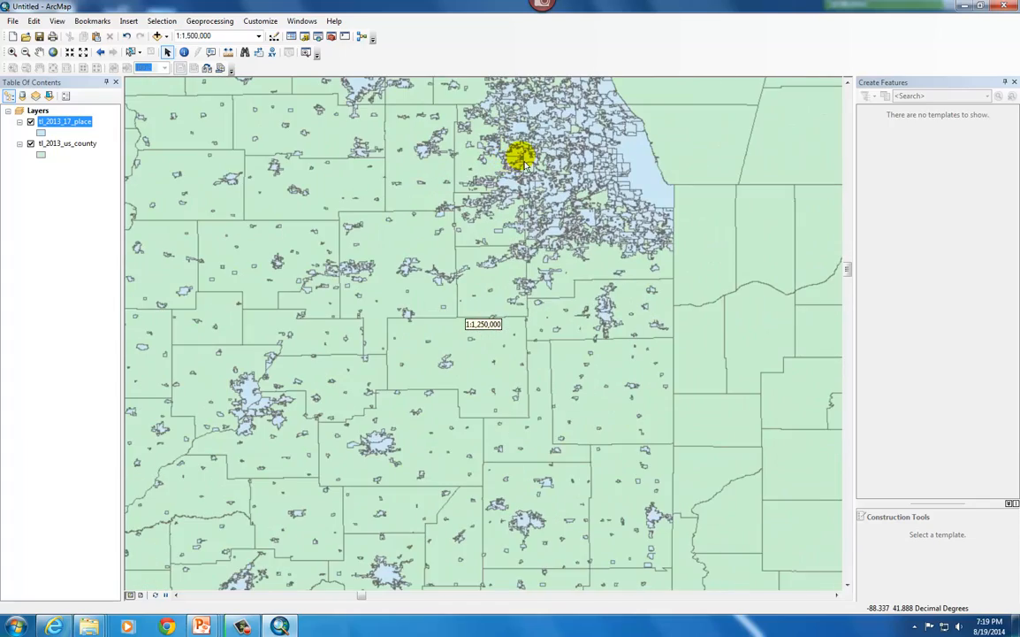
Identify the place polygon northwest of Chicago in the north-central county, review its attributes, and close the results
scroll(521, 159, down, 3)
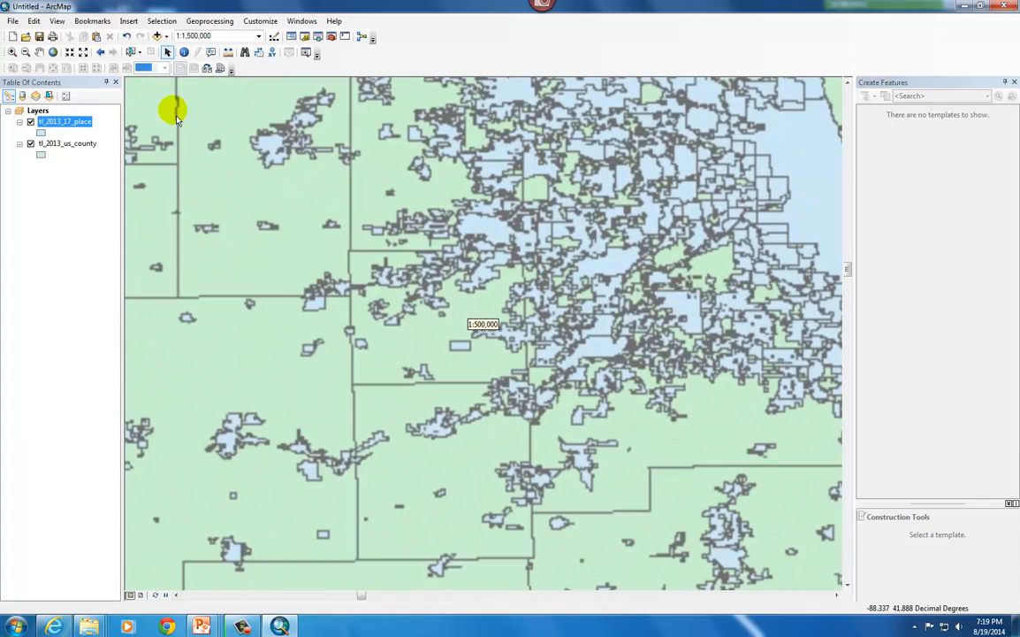
drag(537, 142, 462, 305)
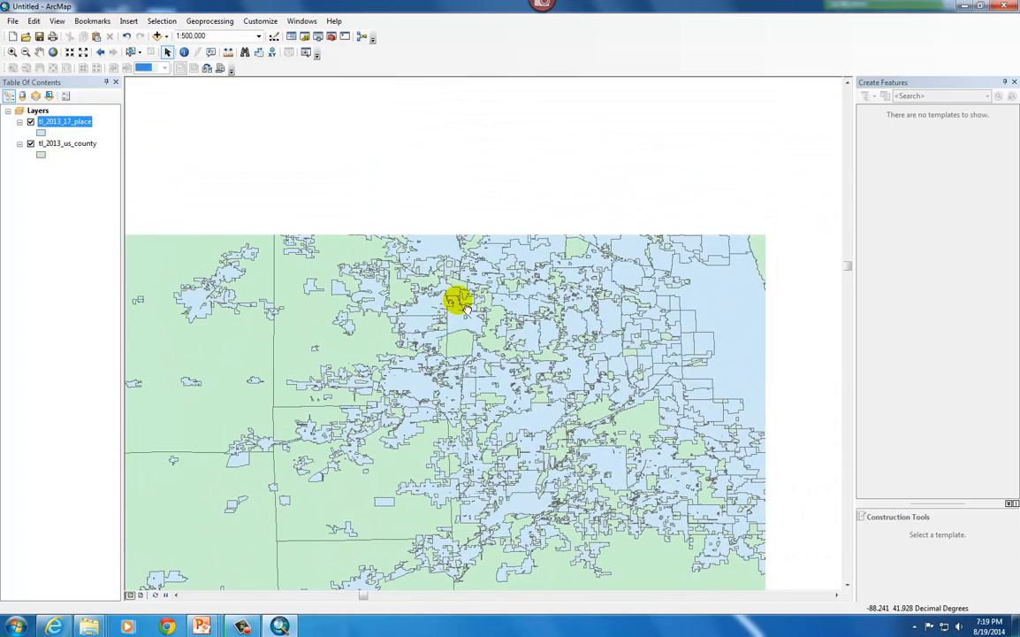
click(184, 53)
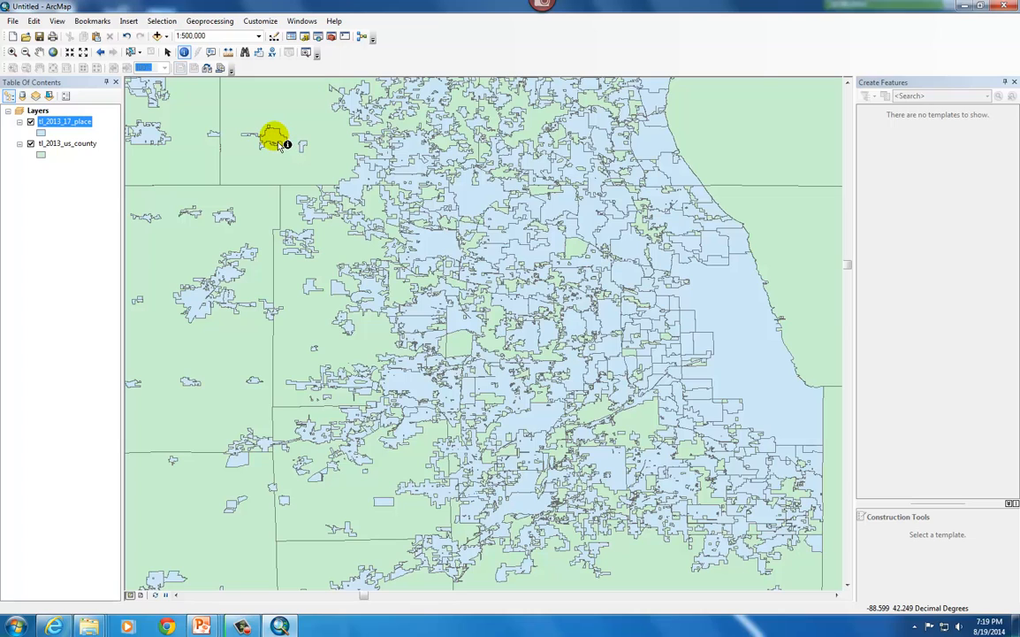
click(281, 145)
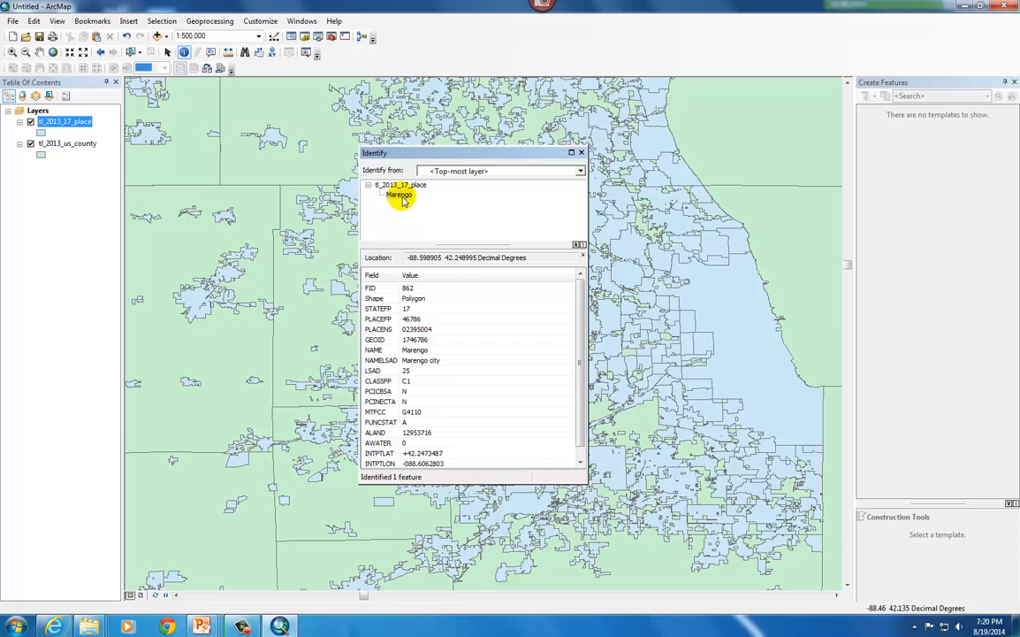
click(581, 153)
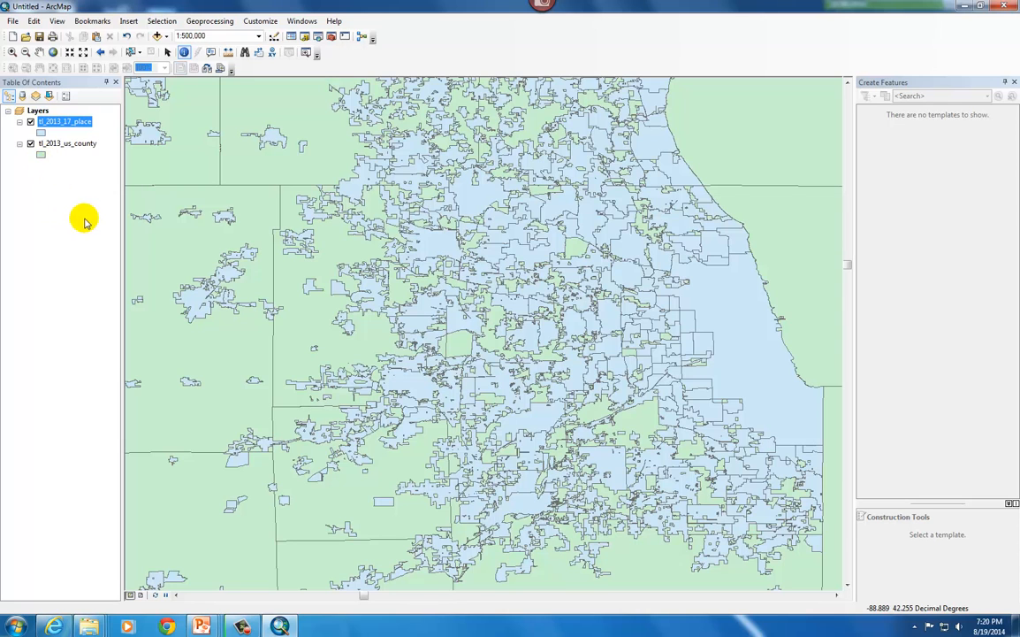
Hide and restore the tl_2013_17_place and tl_2013_us_county layers in turn to compare what each one draws
click(30, 122)
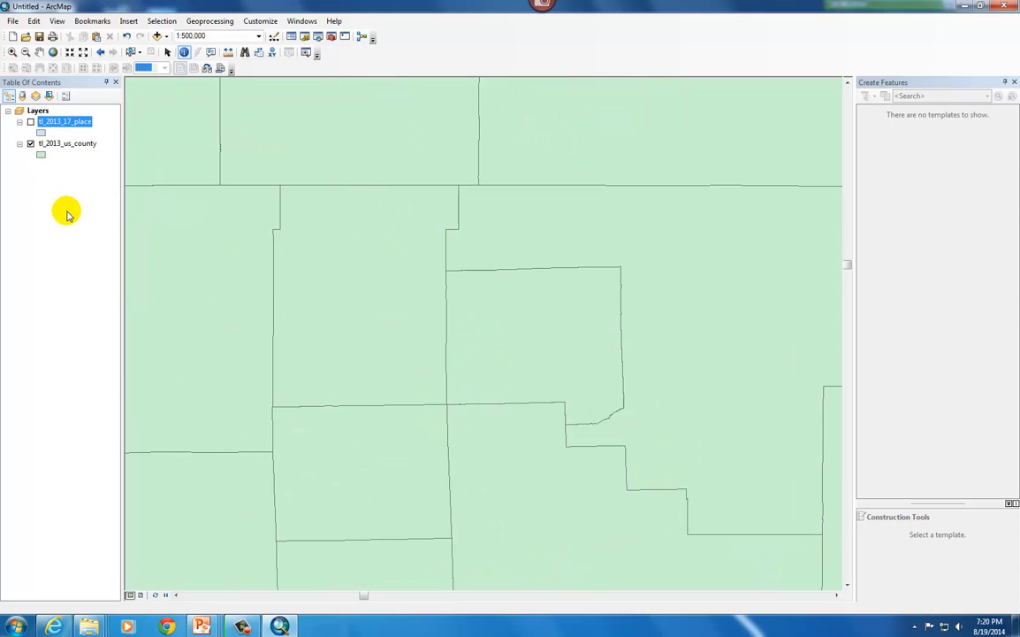
click(30, 122)
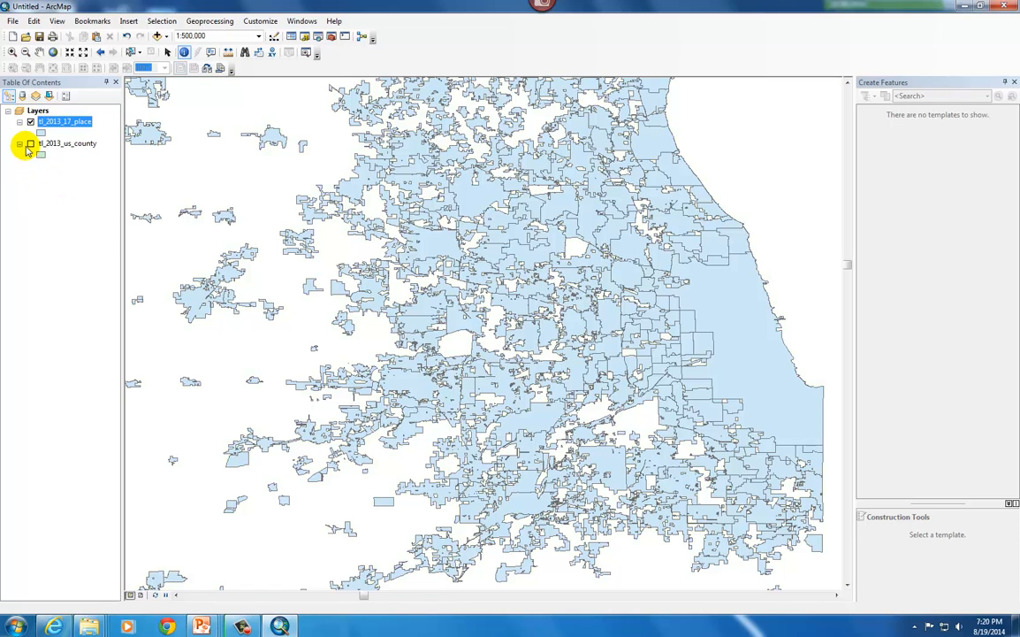
click(31, 143)
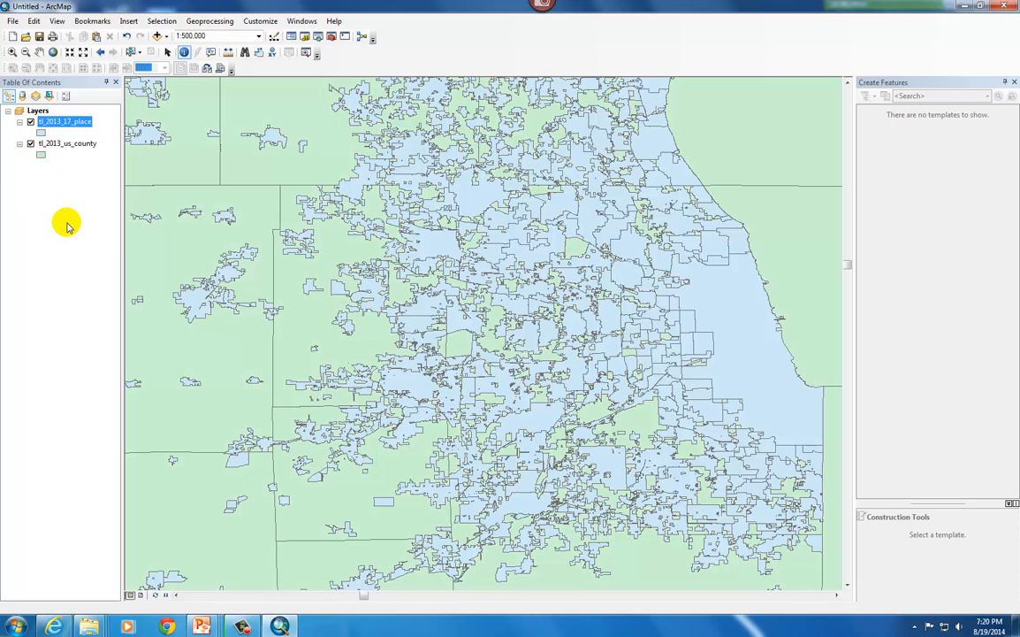
Change the symbol of the tl_2013_17_place layer to the Sun style
click(41, 134)
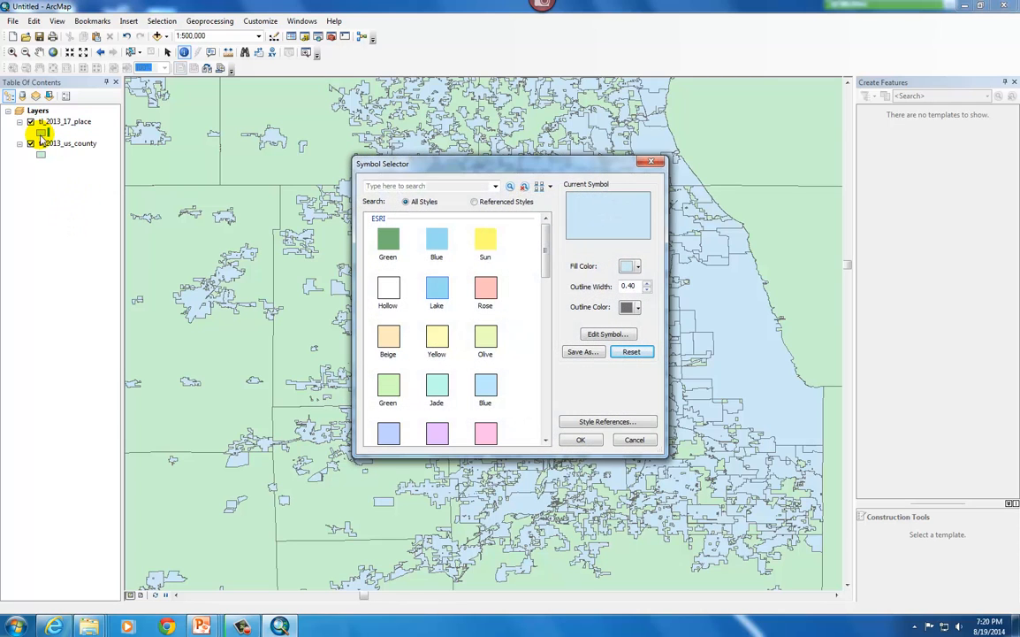
click(482, 238)
click(580, 441)
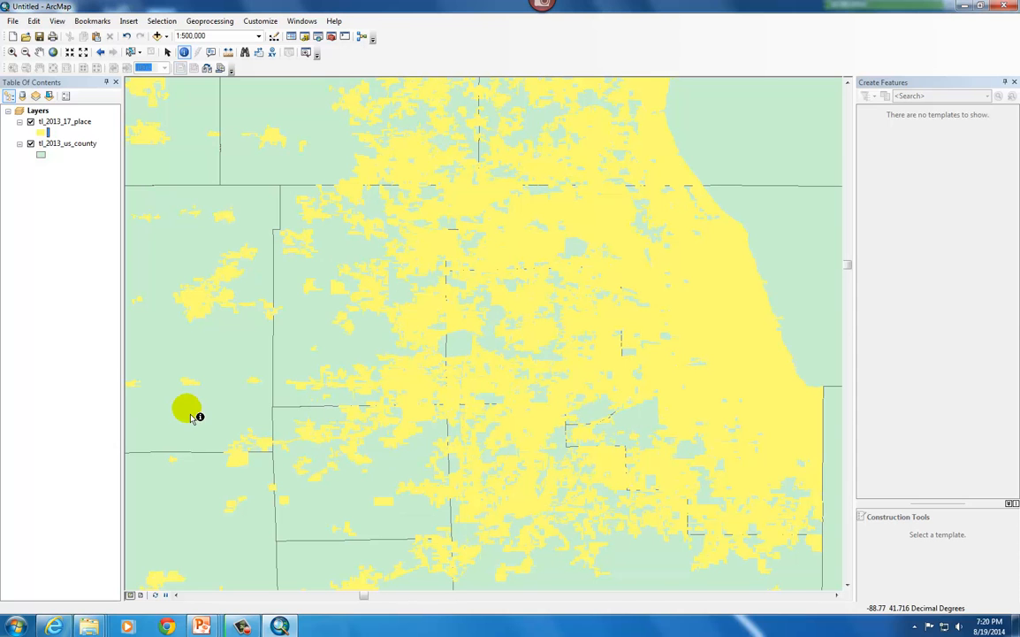
Apply the outlined Rose style to the symbol of the tl_2013_17_place layer
click(41, 133)
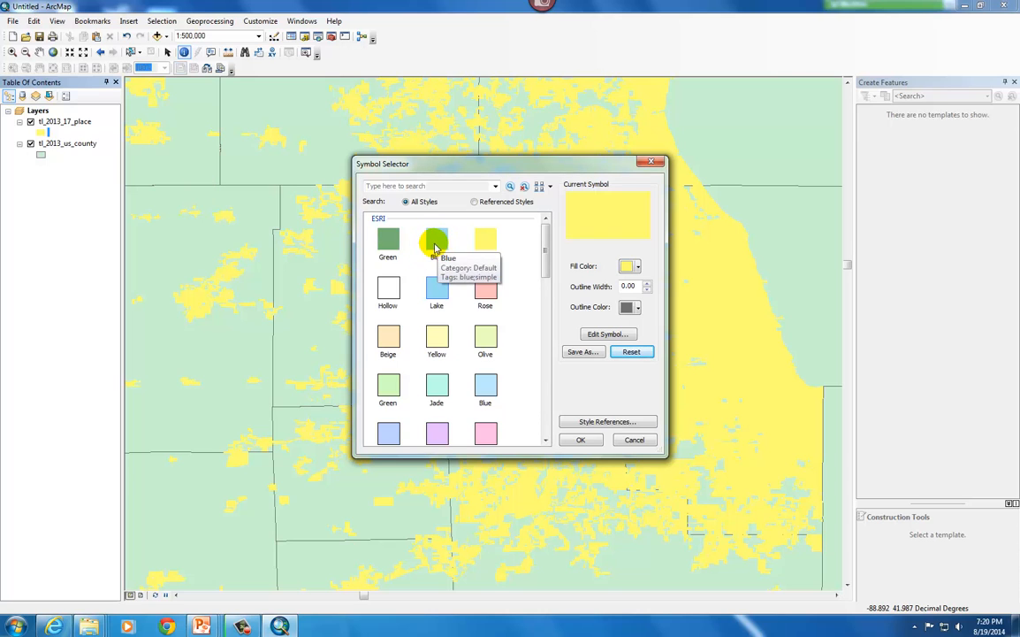
click(485, 288)
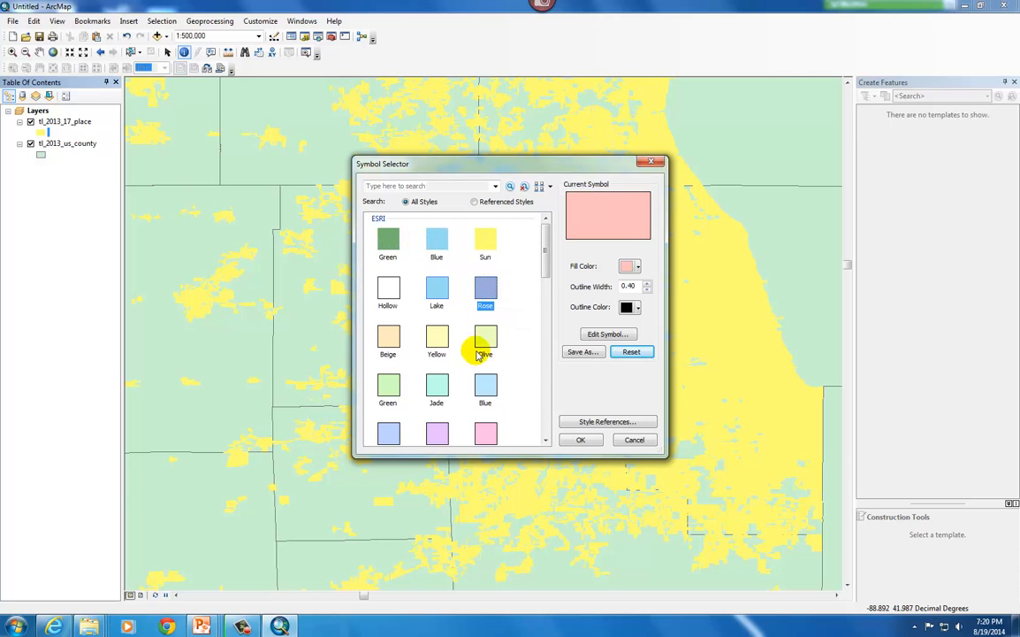
click(599, 445)
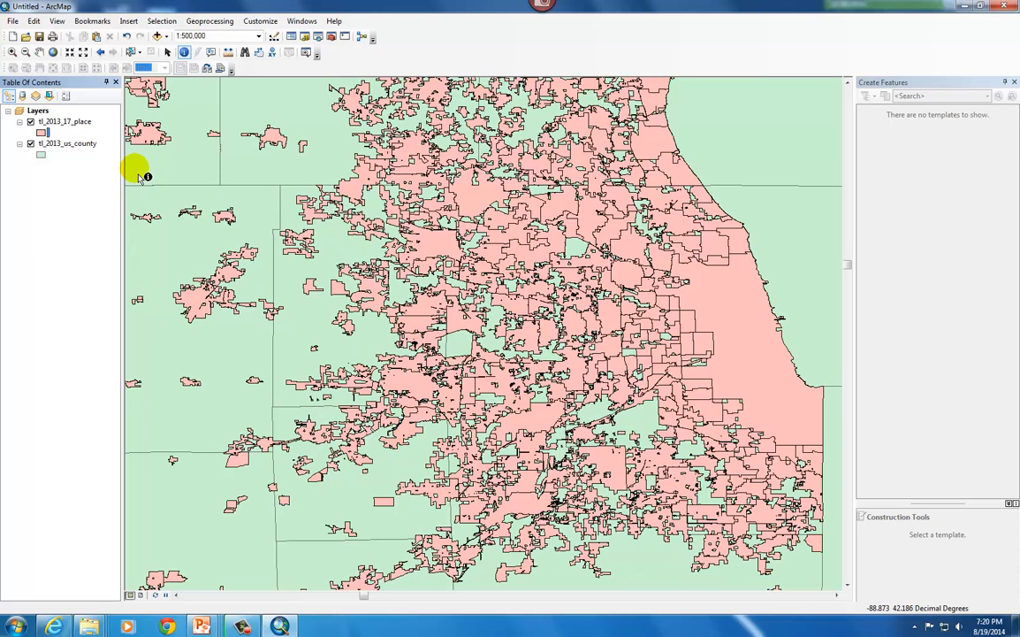
Move the tl_2013_us_county layer above the places layer, and return tl_2013_17_place to the top of the drawing order
click(71, 146)
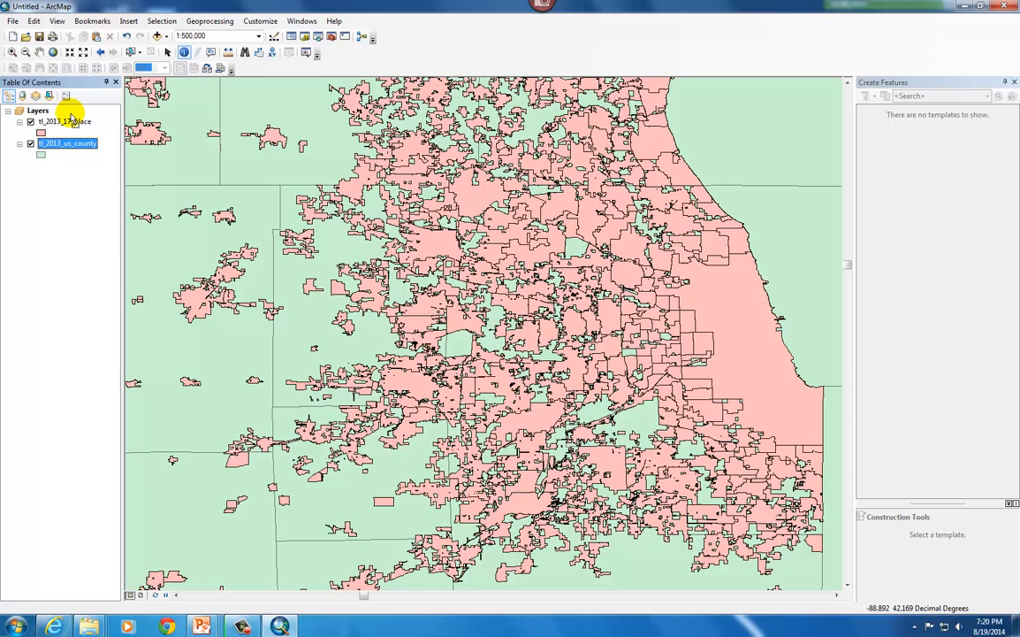
drag(70, 119, 69, 111)
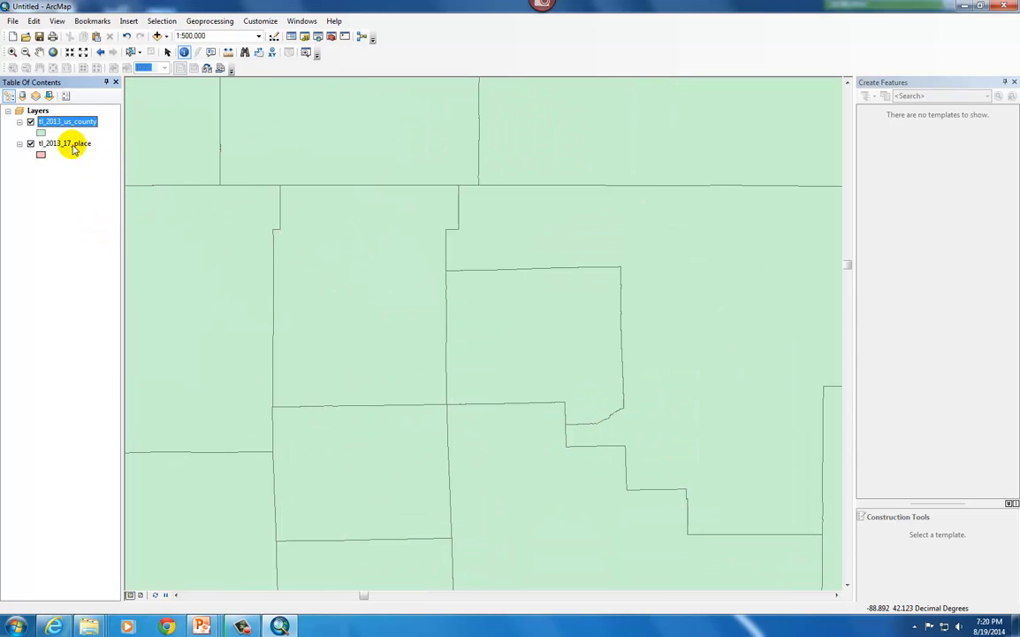
drag(74, 147, 68, 113)
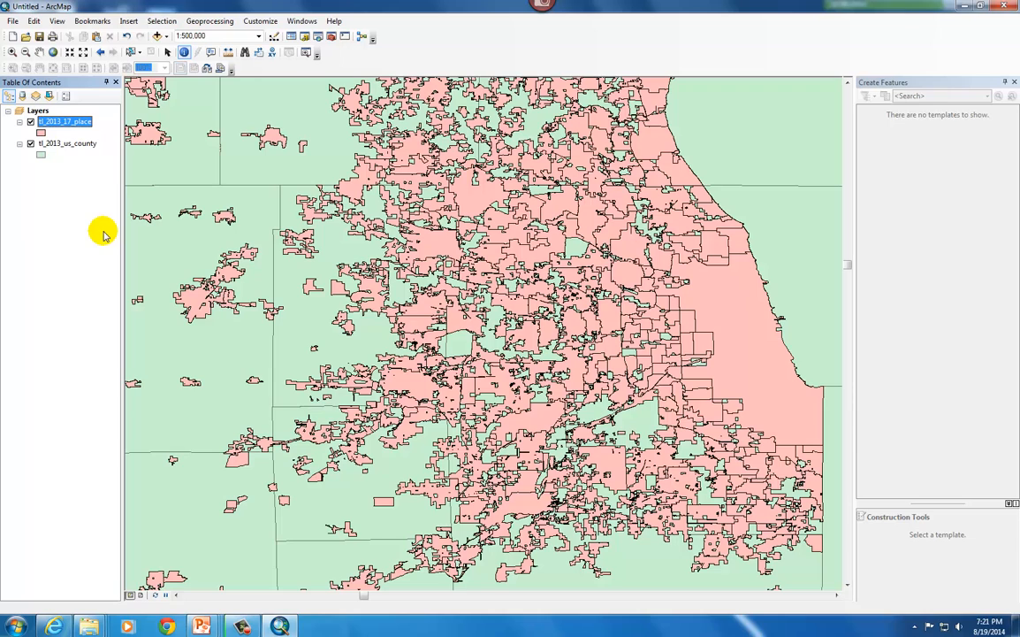
Rename the tl_2013_us_county layer as US Counties 2013
click(78, 145)
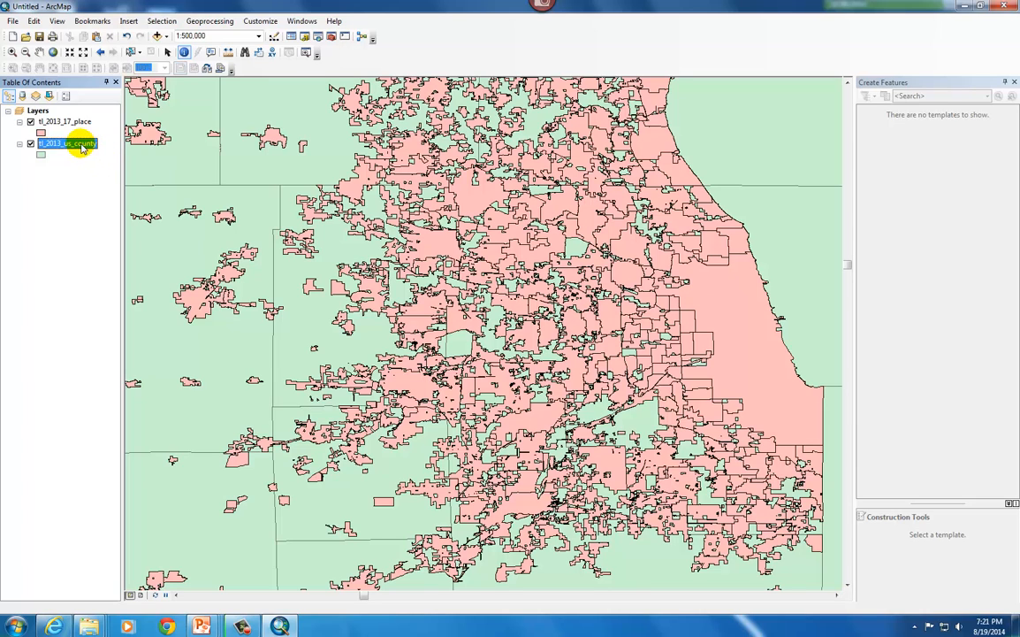
click(86, 147)
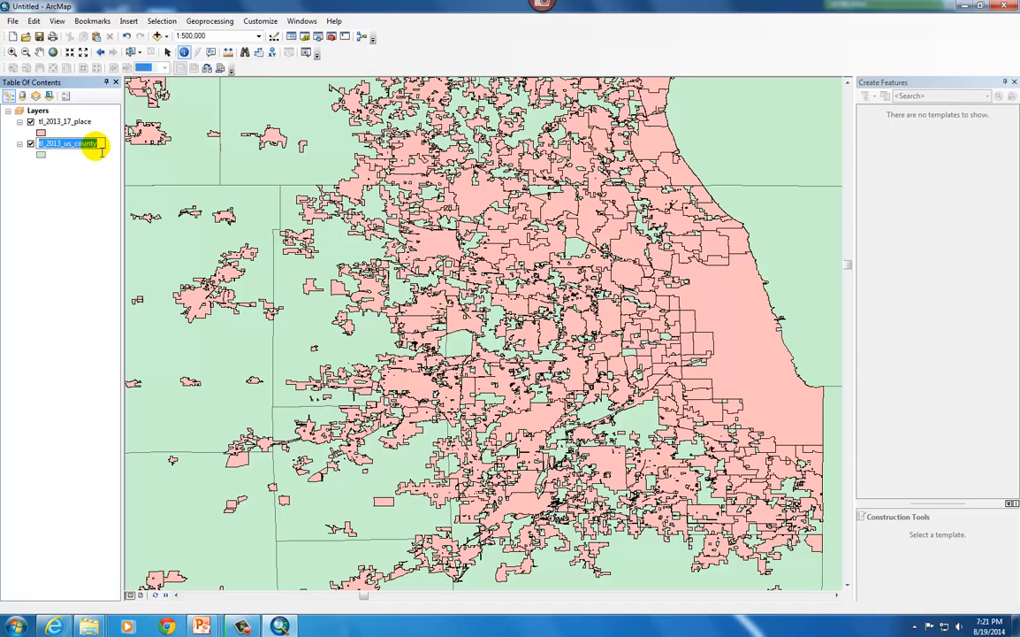
text(US Counties)
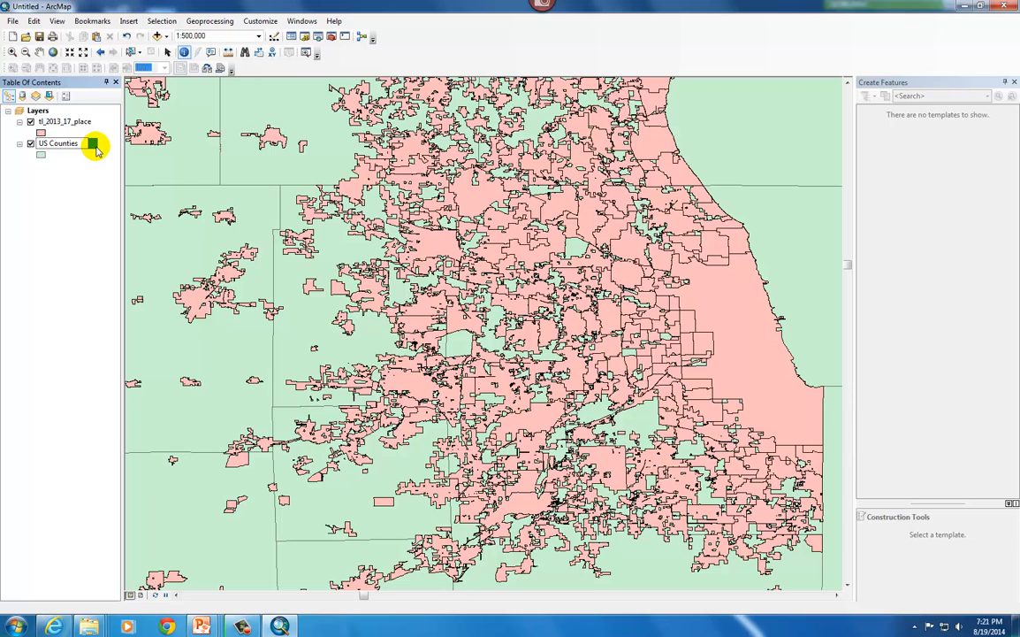
text( 2013)
key(Return)
Rename the tl_2013_17_place layer as US Cities 2013
click(62, 124)
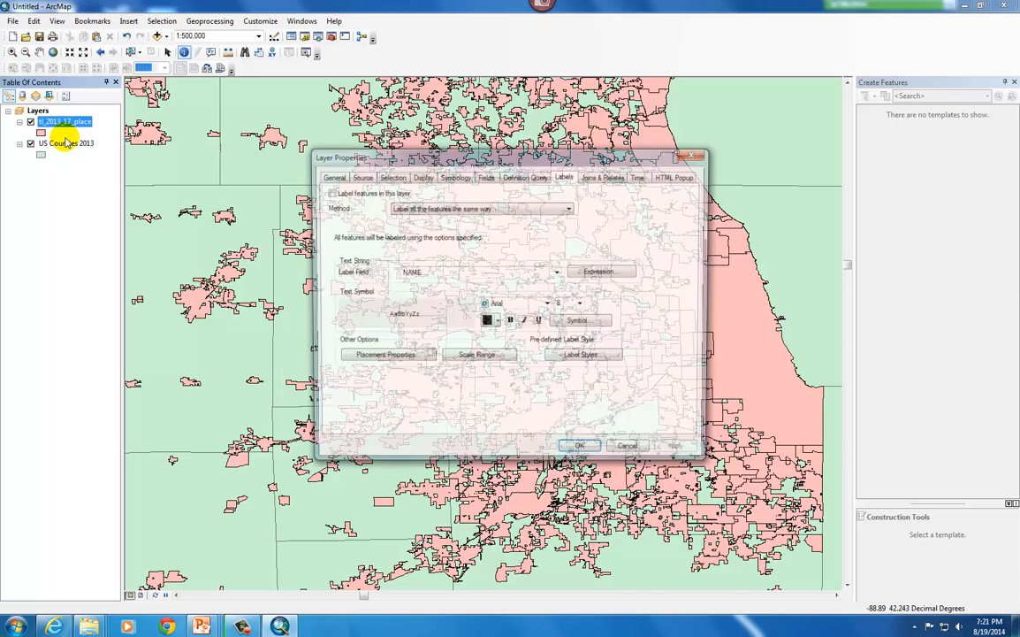
click(628, 452)
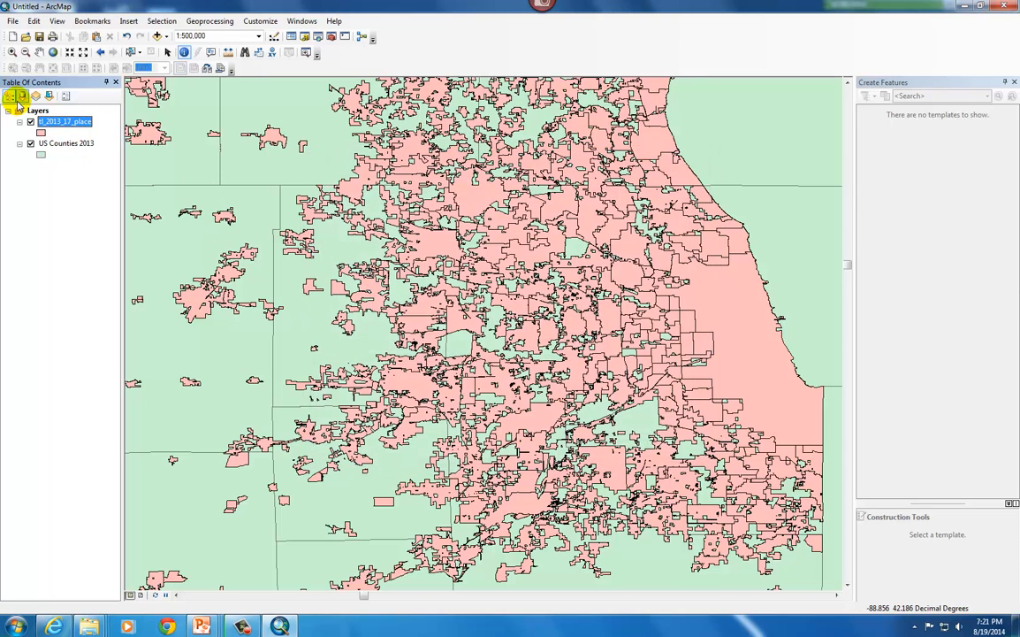
click(72, 122)
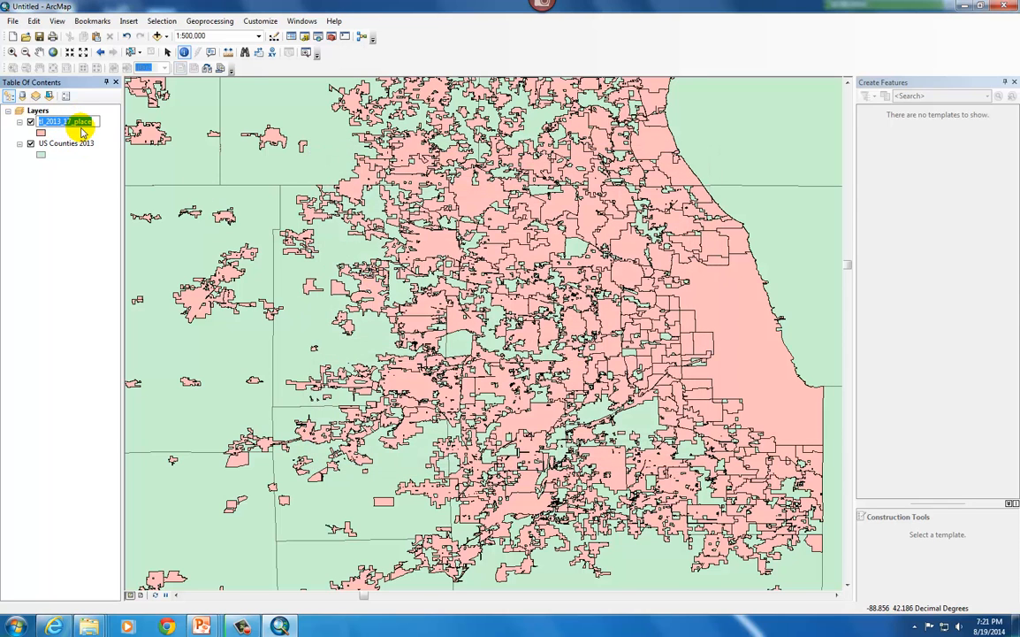
text(US Cities 2013)
key(Return)
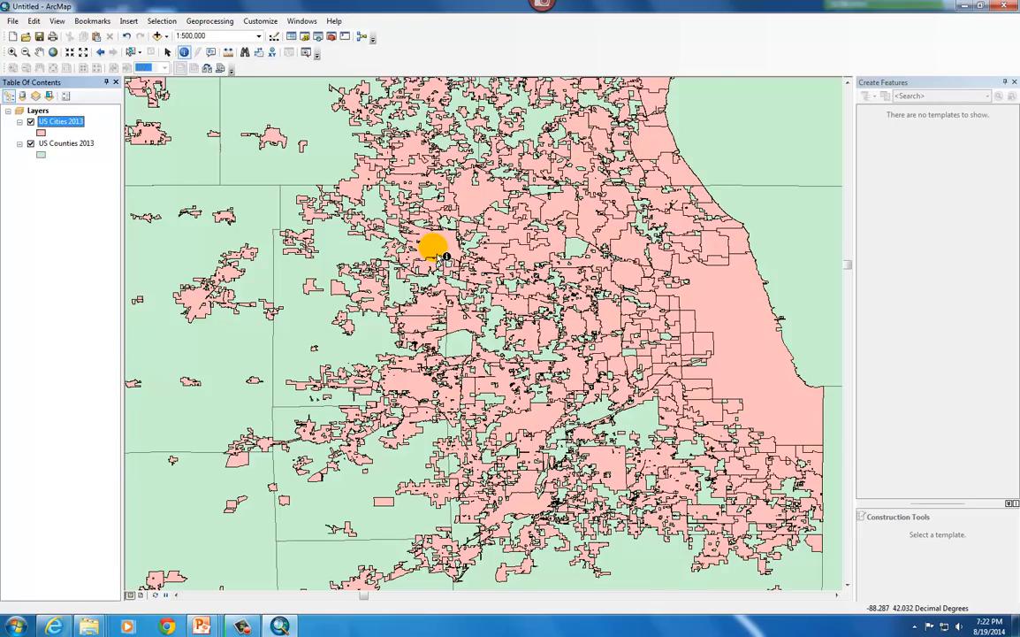
scroll(440, 257, down, 1)
scroll(440, 257, up, 2)
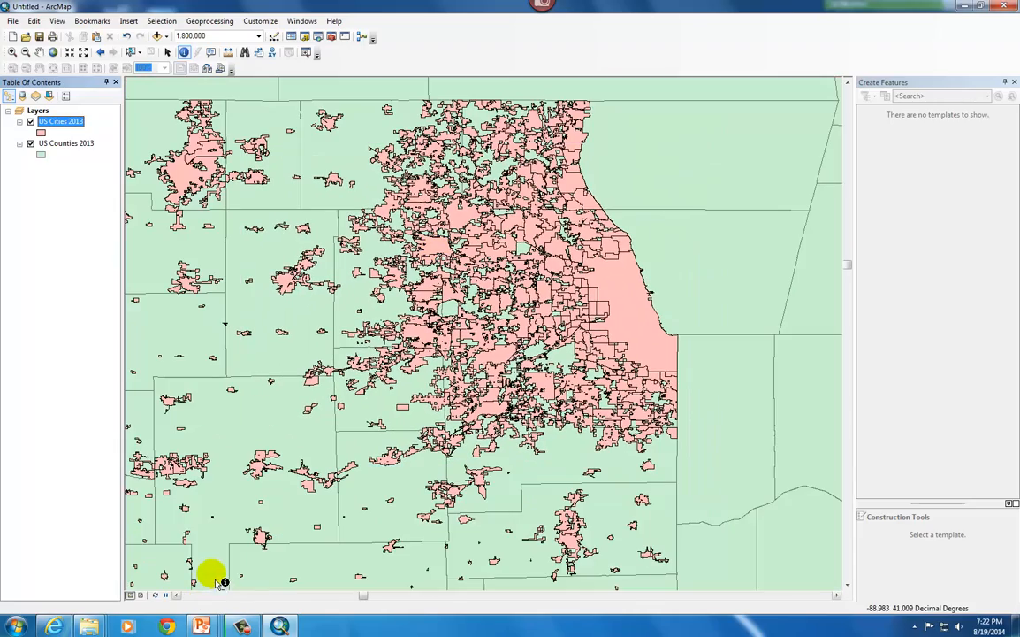
click(242, 626)
click(962, 572)
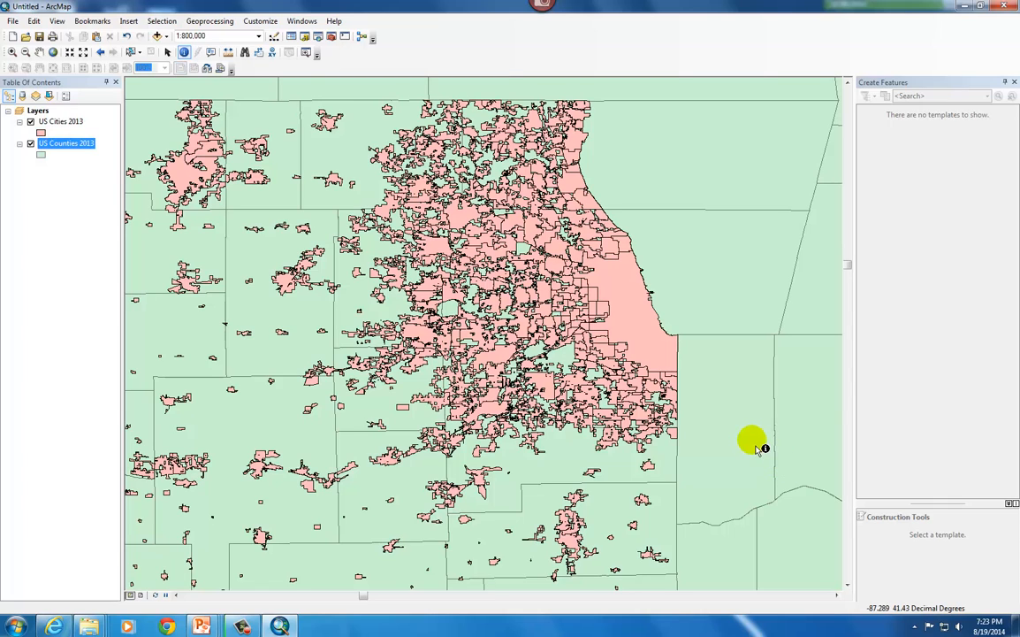
Open the attribute table of the US Counties 2013 layer and sort it by STATEFP in ascending order
right_click(66, 148)
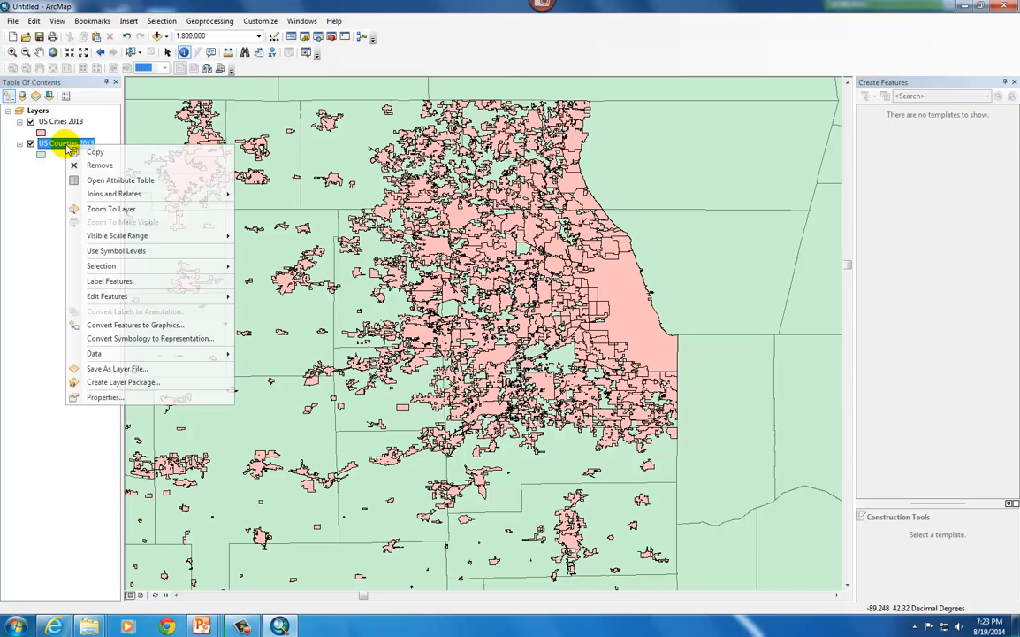
click(108, 181)
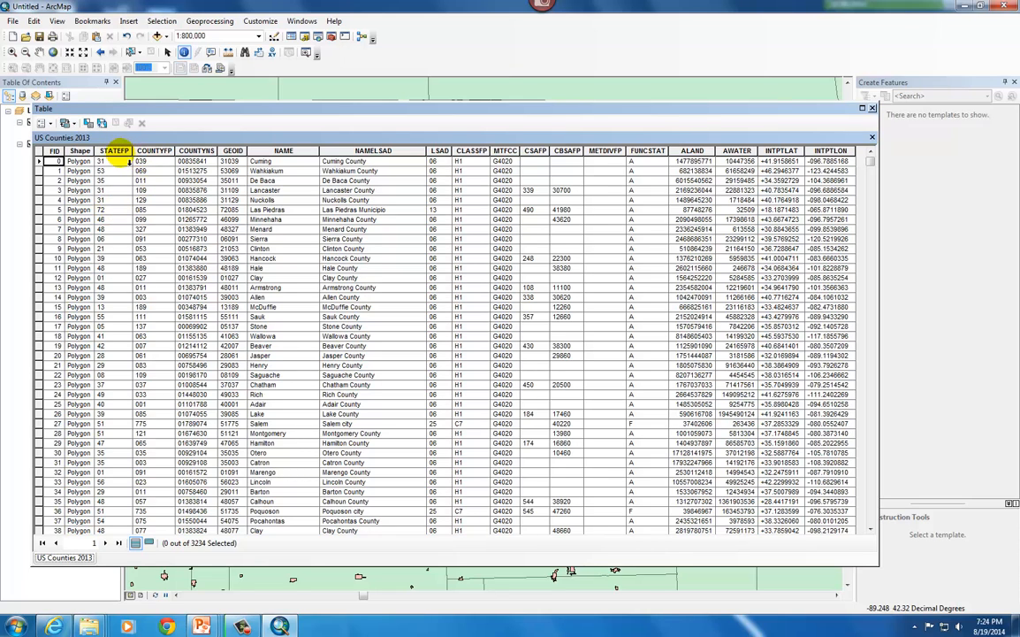
right_click(120, 151)
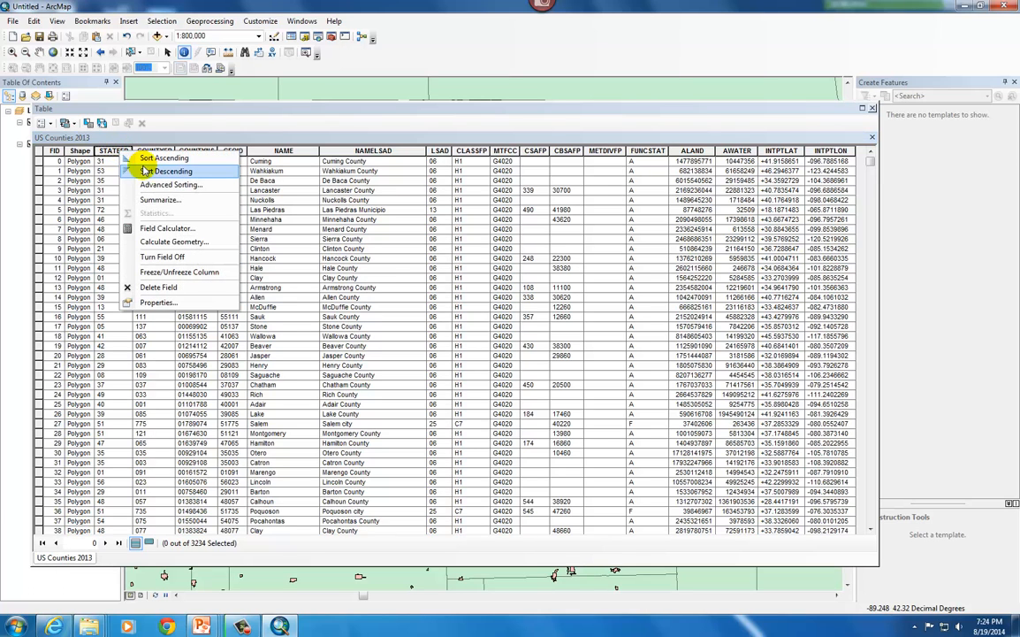
click(146, 158)
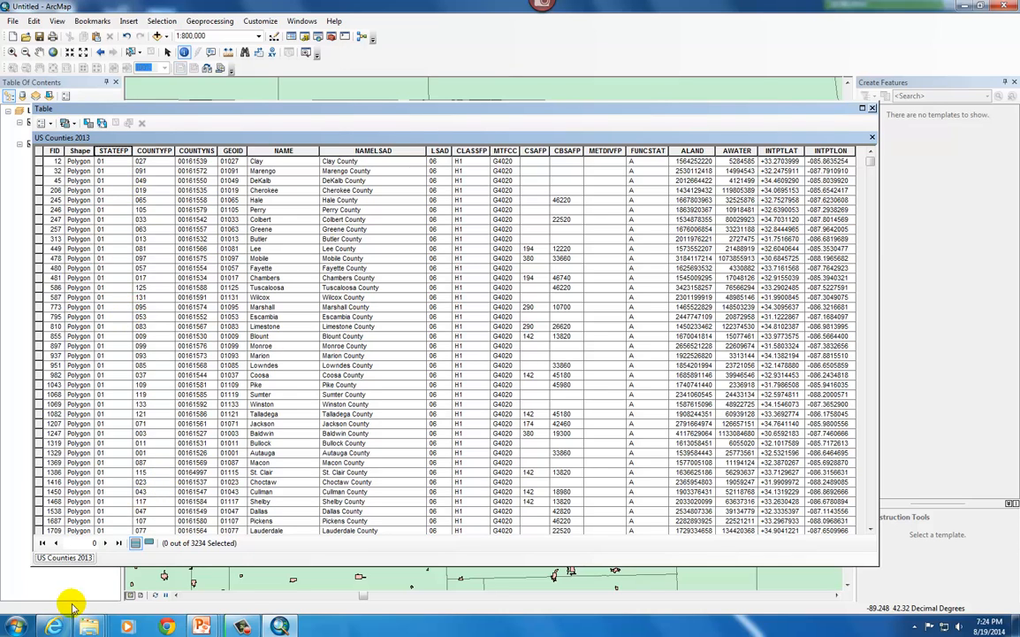
Switch to Internet Explorer and search Google in a new tab for "fips ilinois"
mouse_move(58, 626)
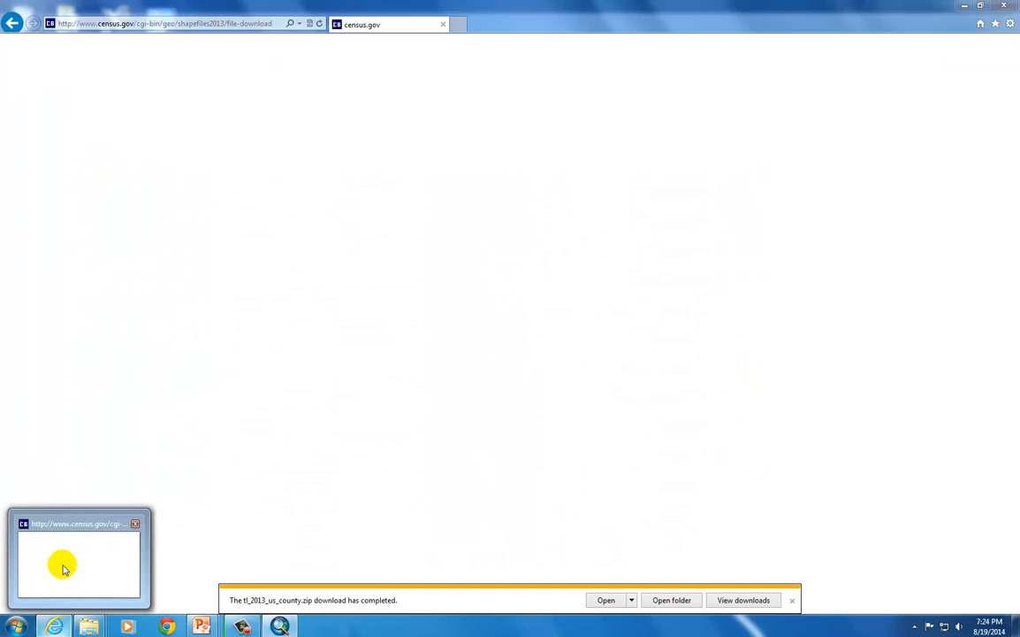
click(62, 569)
click(458, 23)
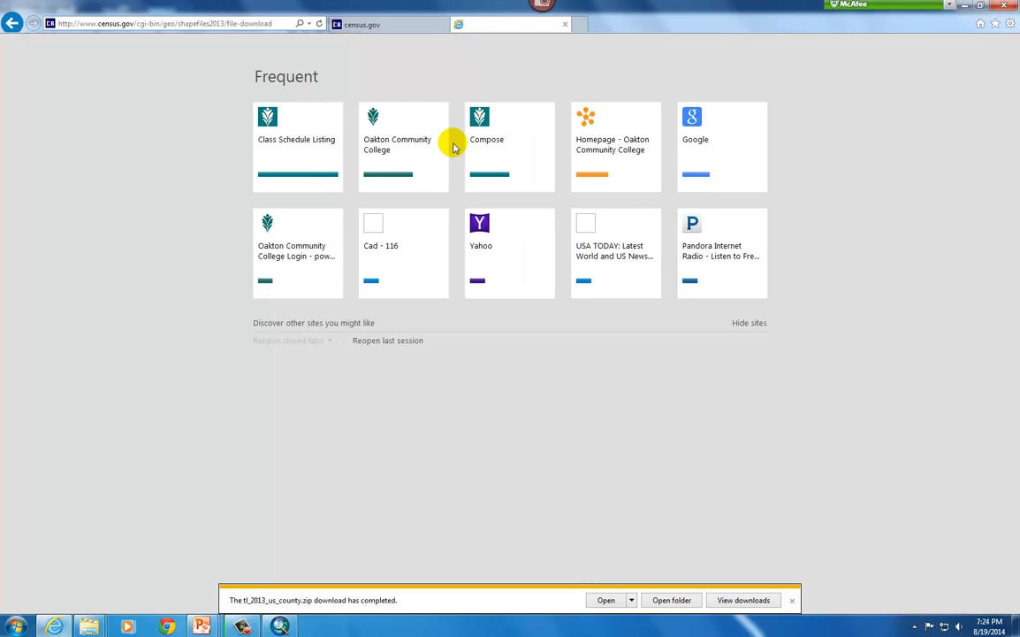
click(730, 154)
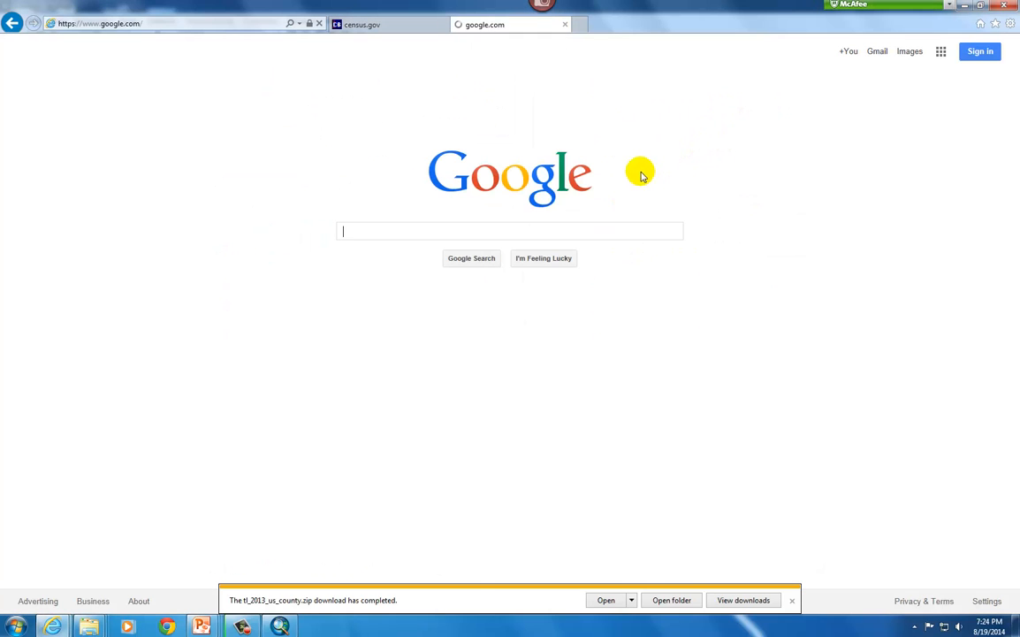
text(fips)
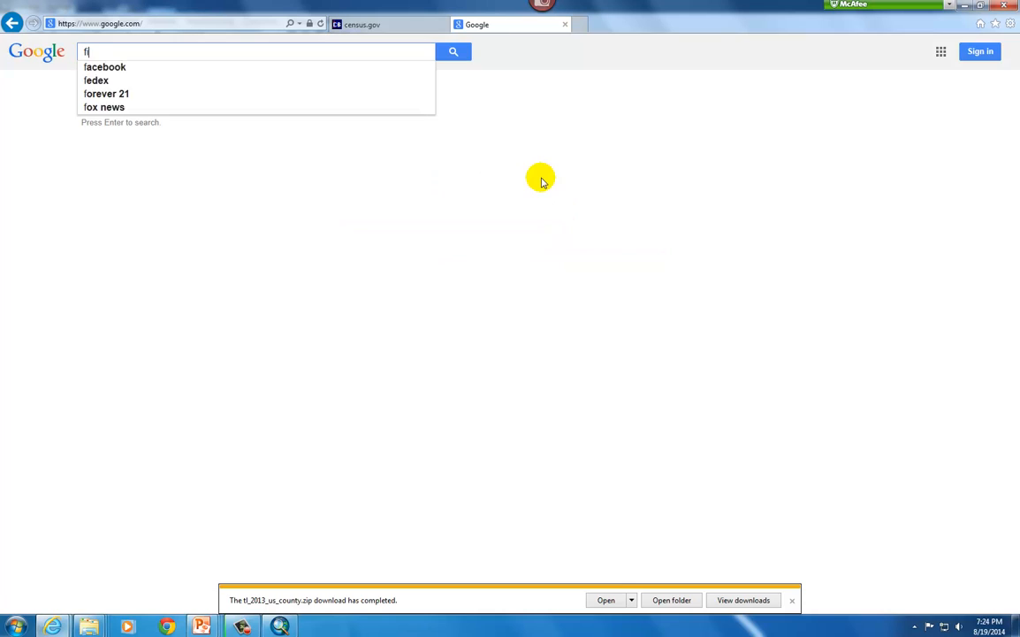
text( ilin)
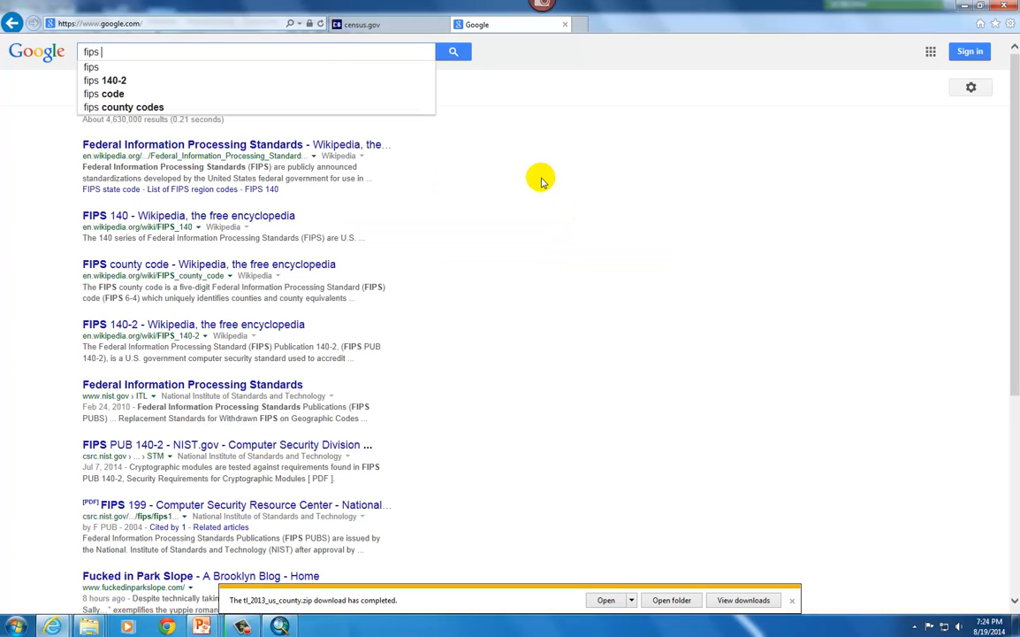
text(ois)
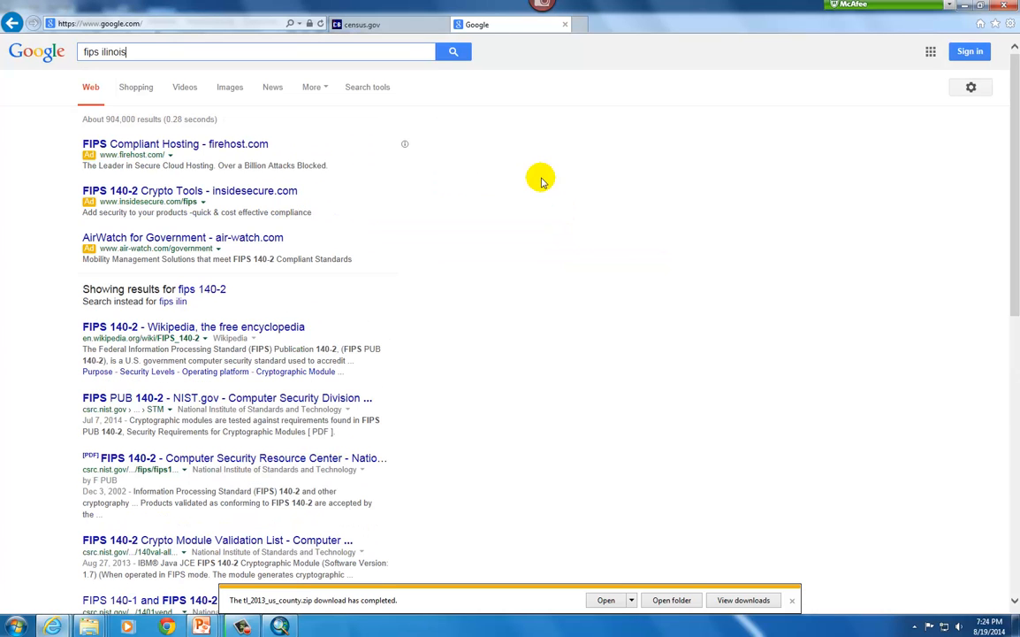
key(Return)
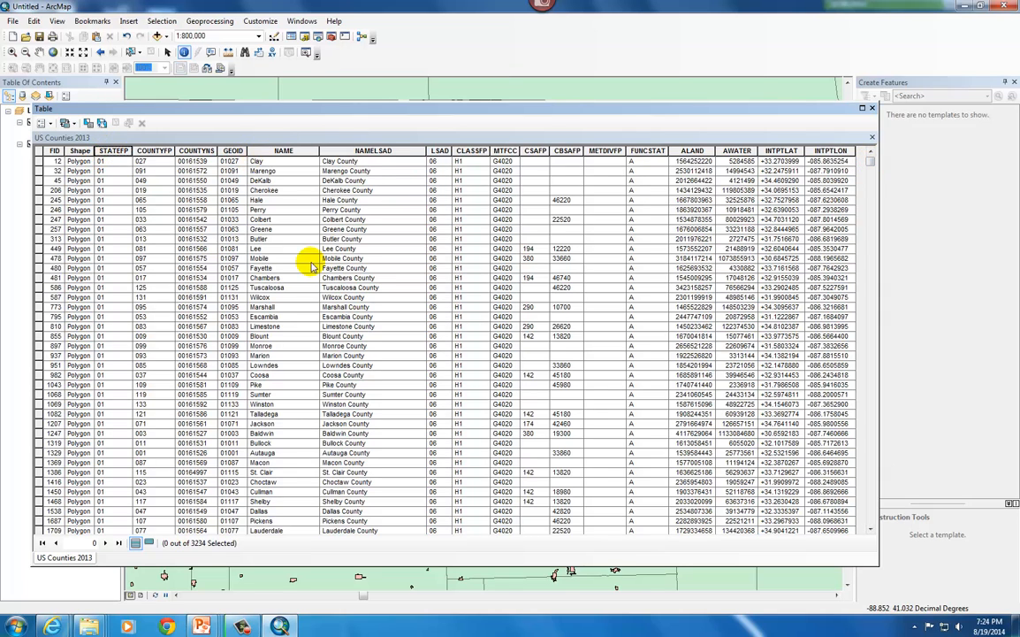
Select all Illinois counties (STATEFP 17), from Hancock through Jackson, in the US Counties 2013 attribute table, and close the table
drag(871, 165, 878, 201)
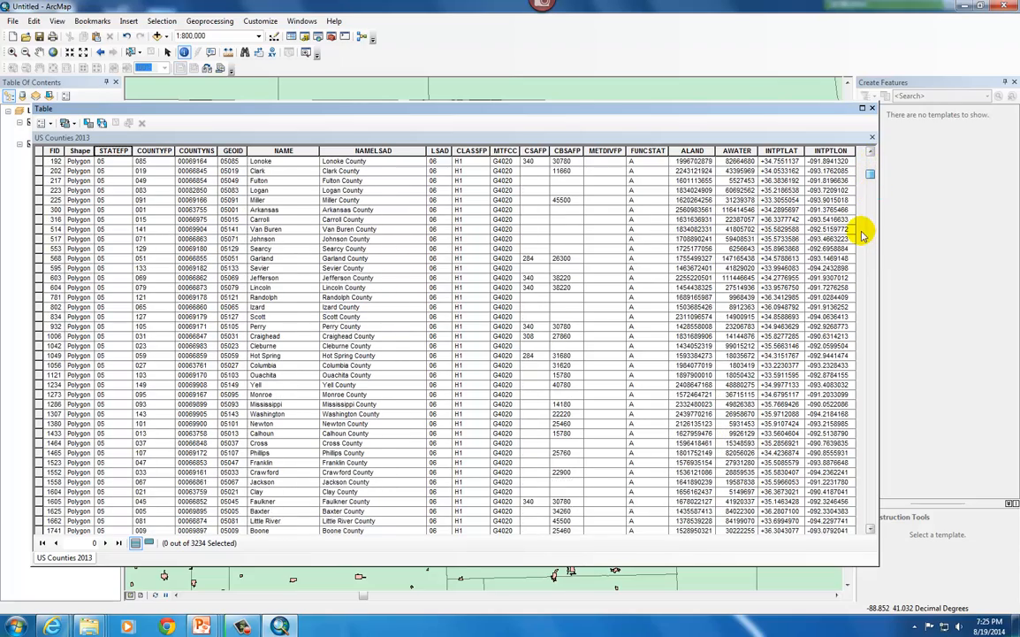
drag(871, 195, 871, 230)
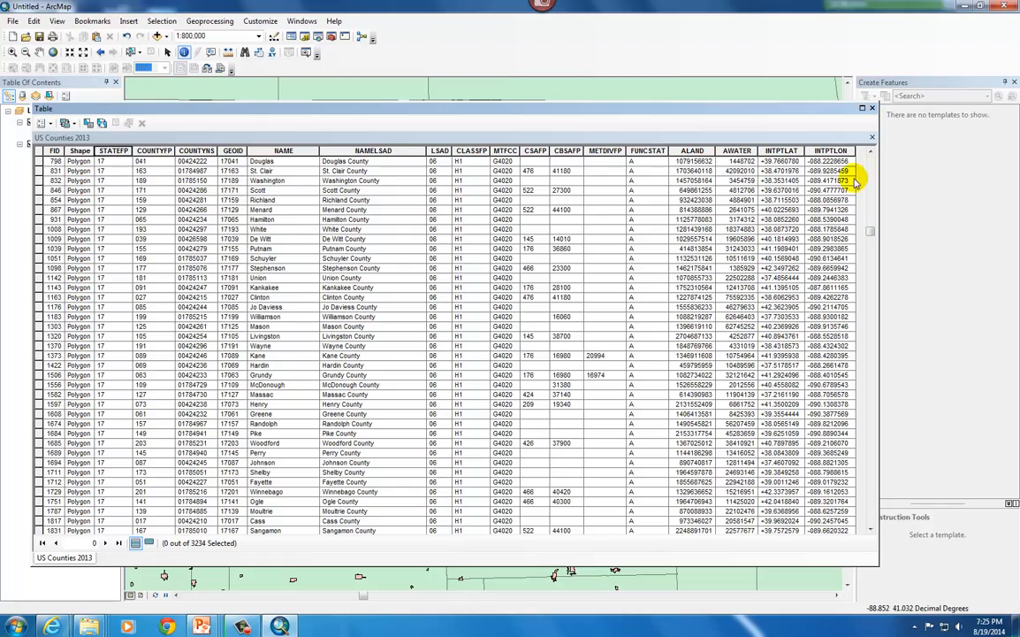
click(871, 151)
click(871, 151)
drag(871, 151, 871, 152)
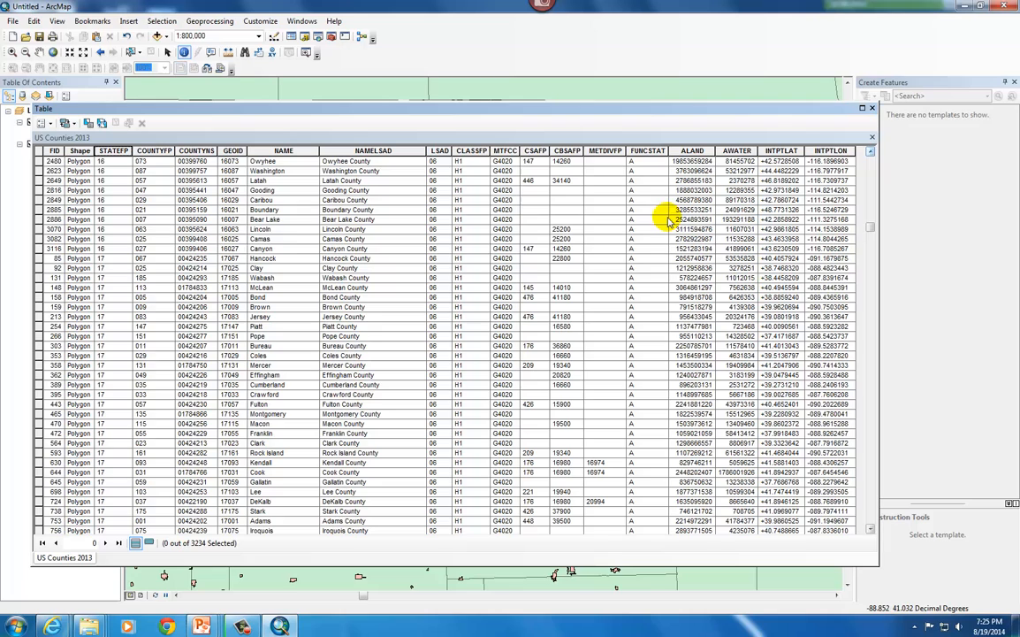
click(39, 258)
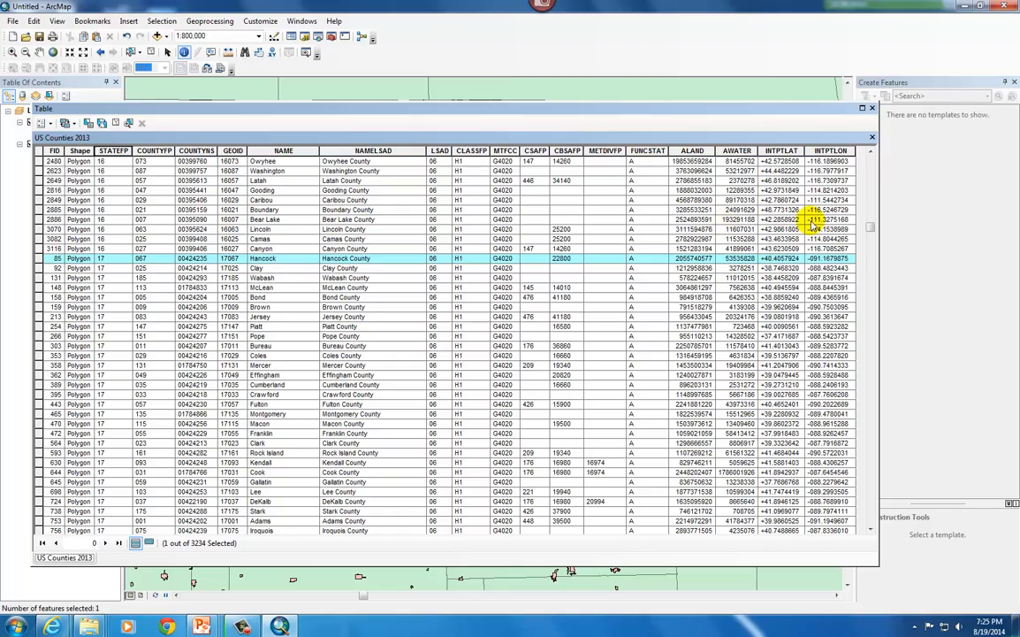
mouse_move(870, 229)
mouse_down()
mouse_move(872, 244)
mouse_move(871, 232)
mouse_up()
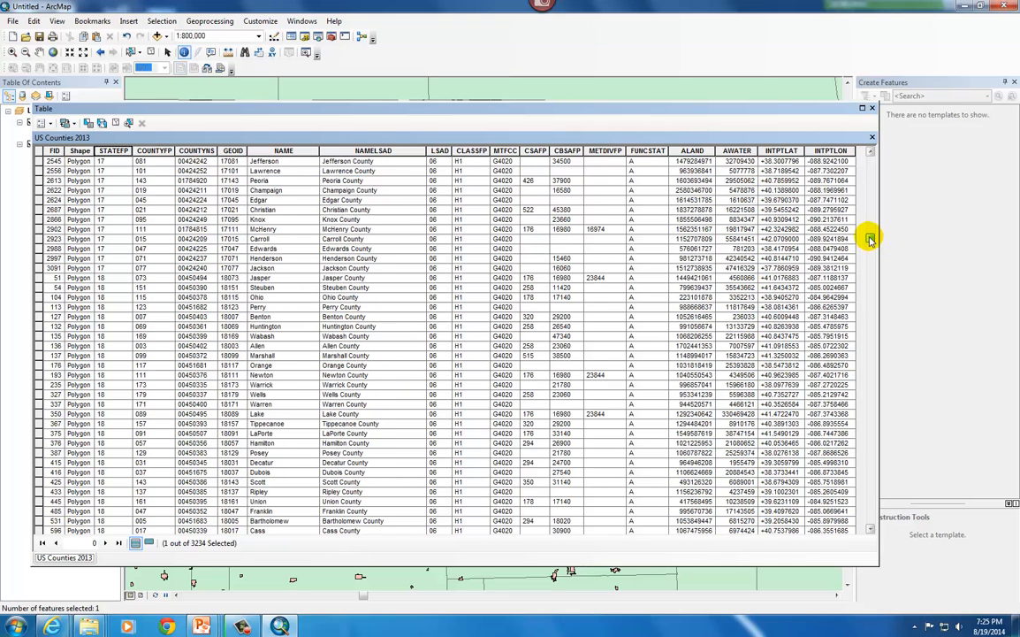
click(39, 268)
shift+click(39, 268)
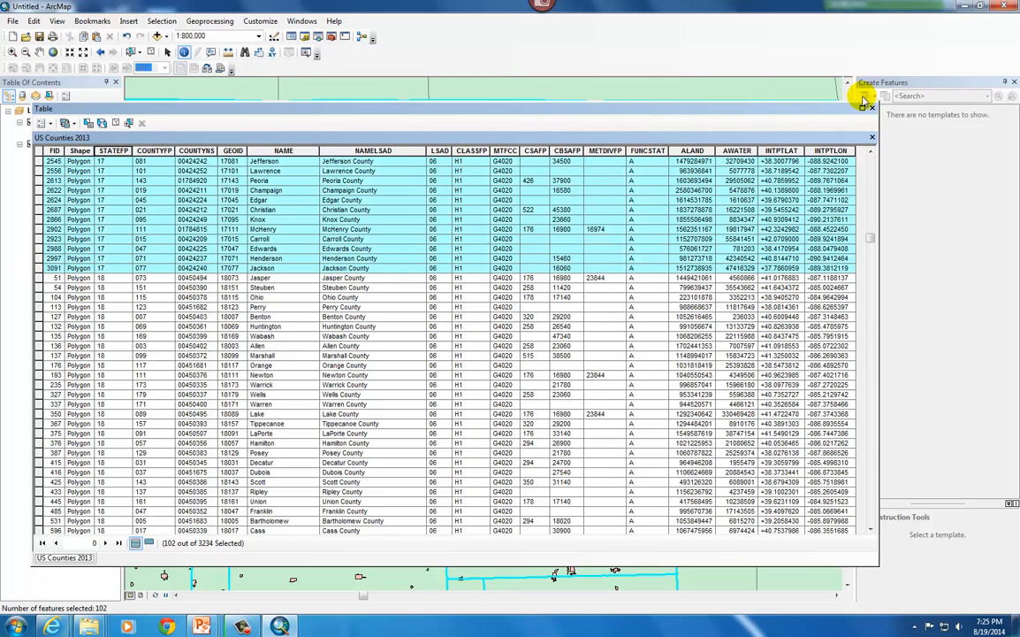
click(872, 108)
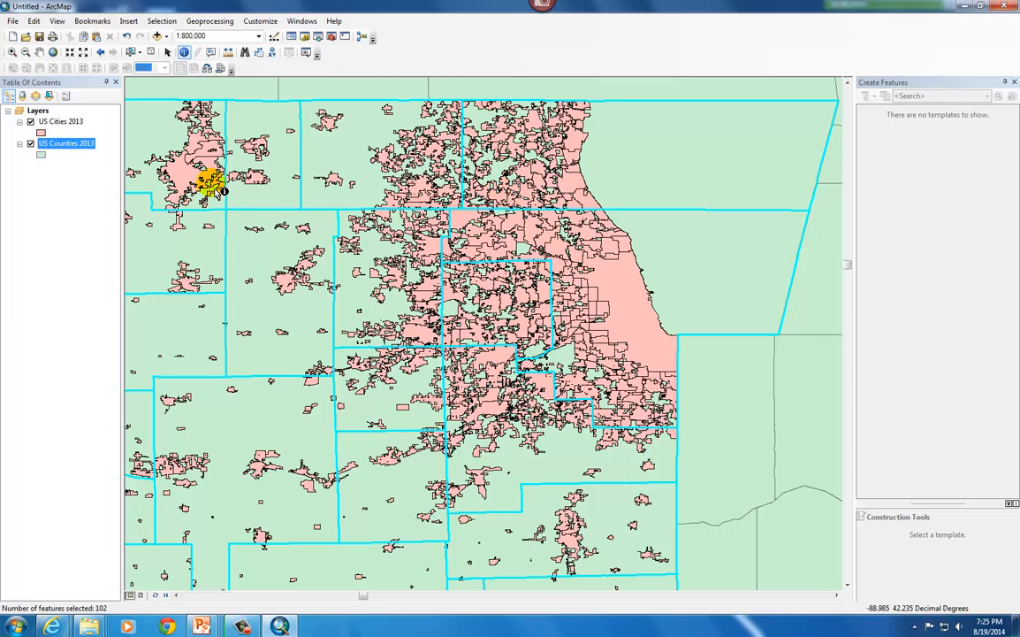
Examine the full extent of the selected Illinois counties on the map at a scale of 1:5,000,000
click(84, 55)
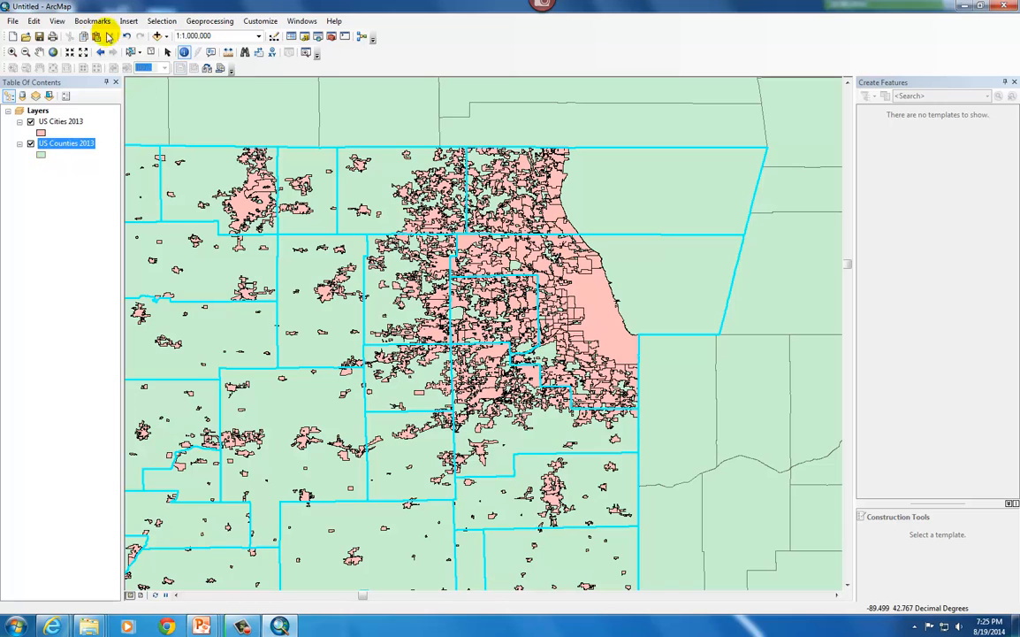
click(84, 53)
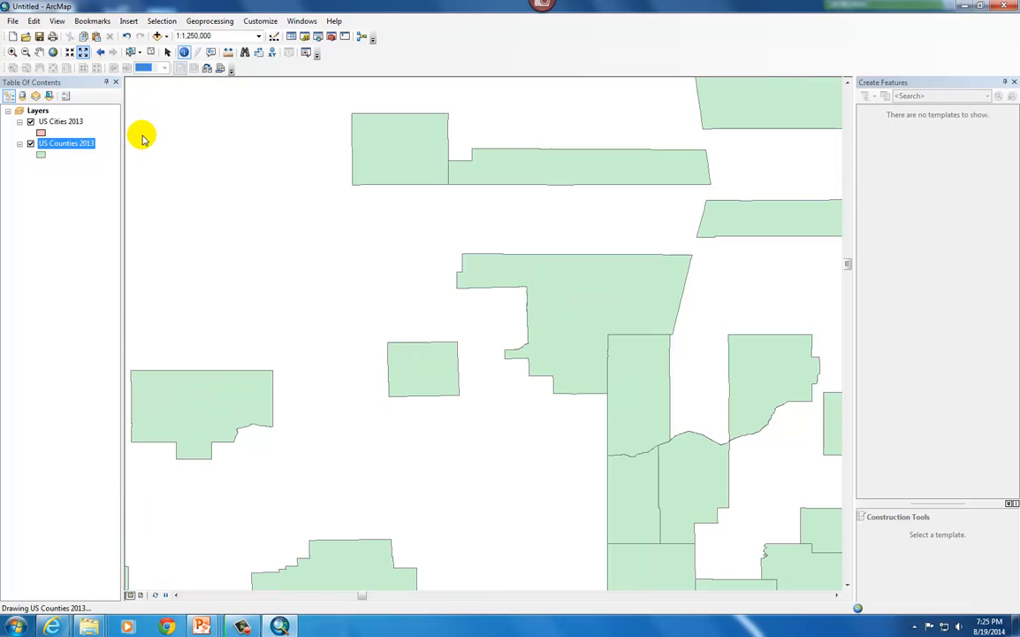
scroll(397, 331, up, 1)
scroll(396, 331, down, 2)
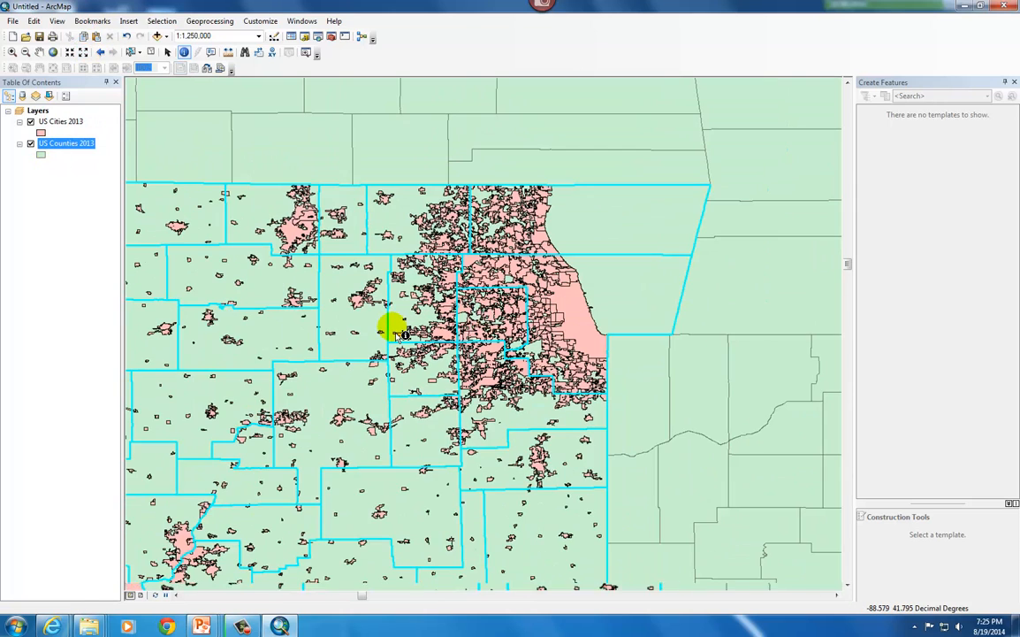
scroll(399, 333, down, 2)
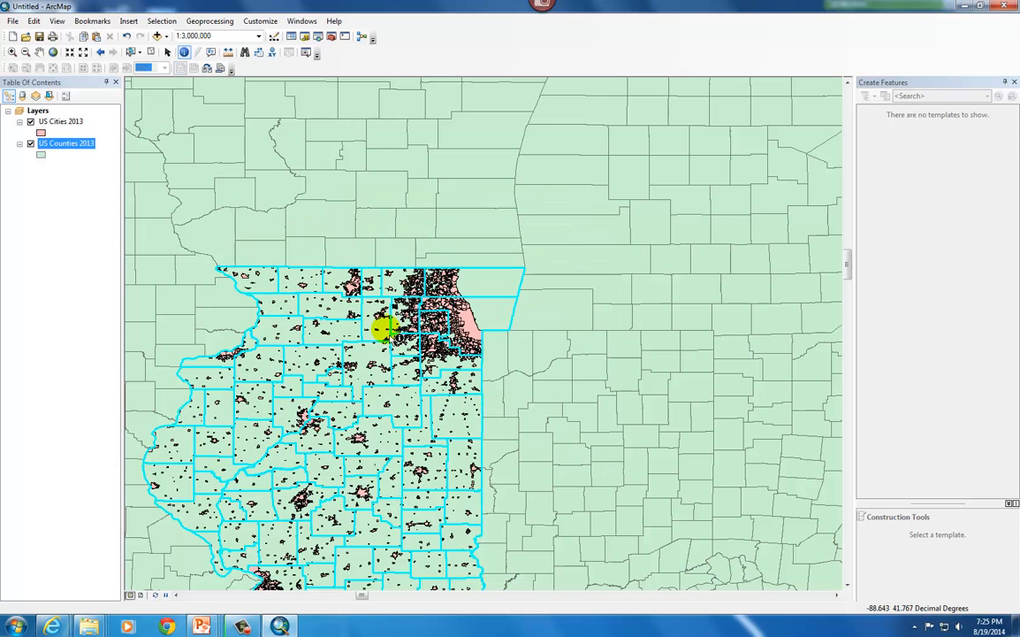
scroll(398, 337, down, 1)
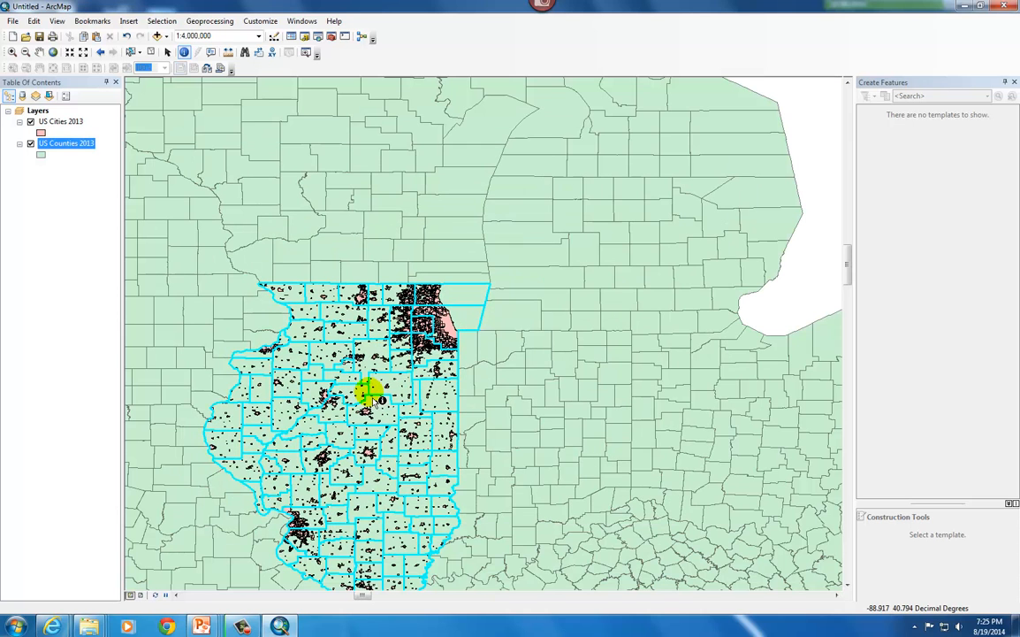
click(371, 399)
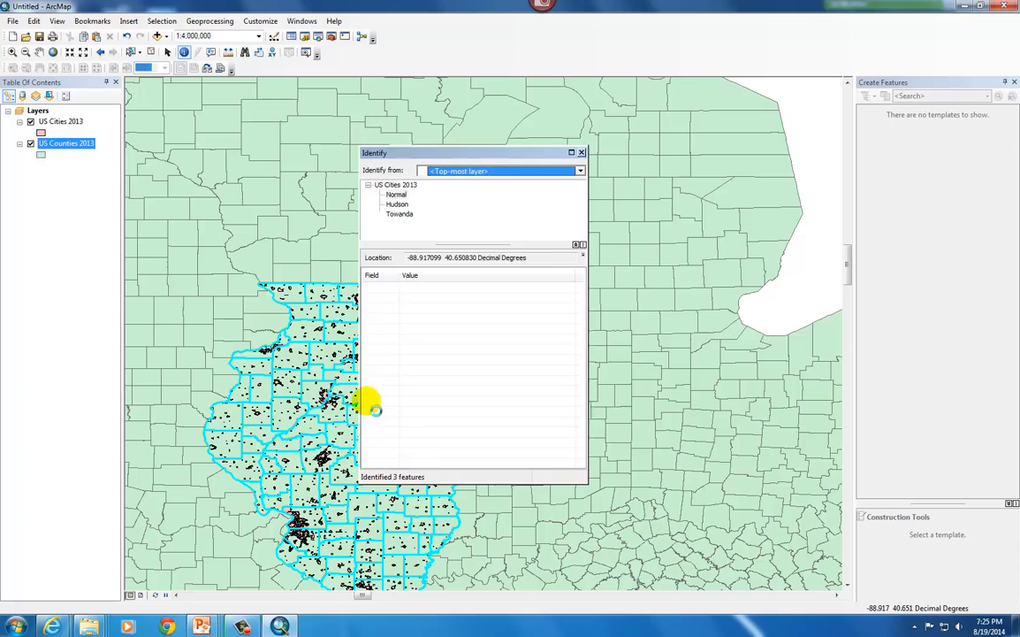
click(580, 152)
scroll(476, 299, up, 1)
drag(478, 300, 543, 220)
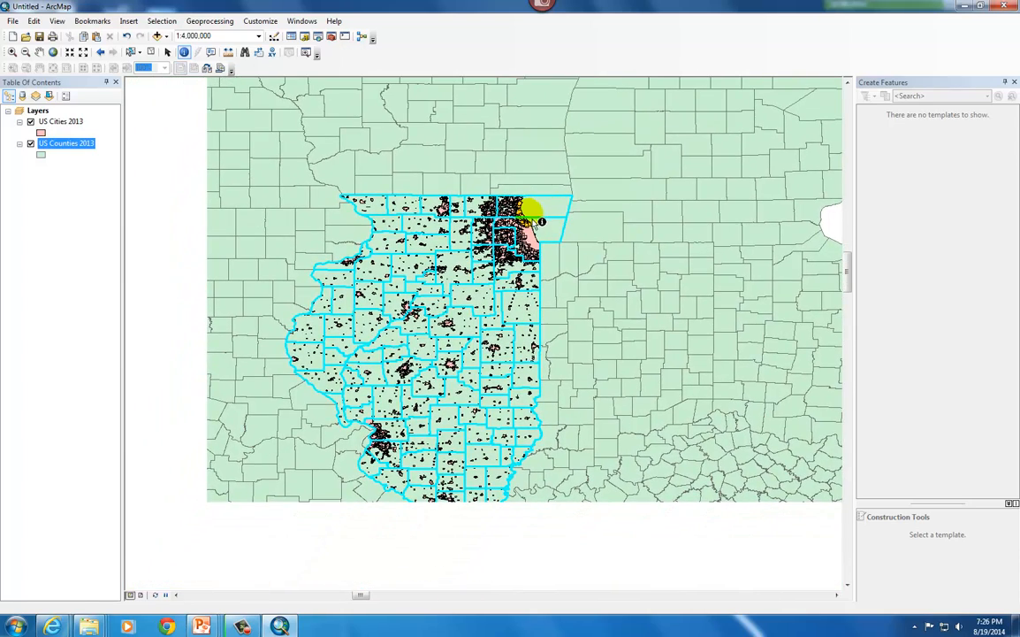
scroll(538, 220, down, 1)
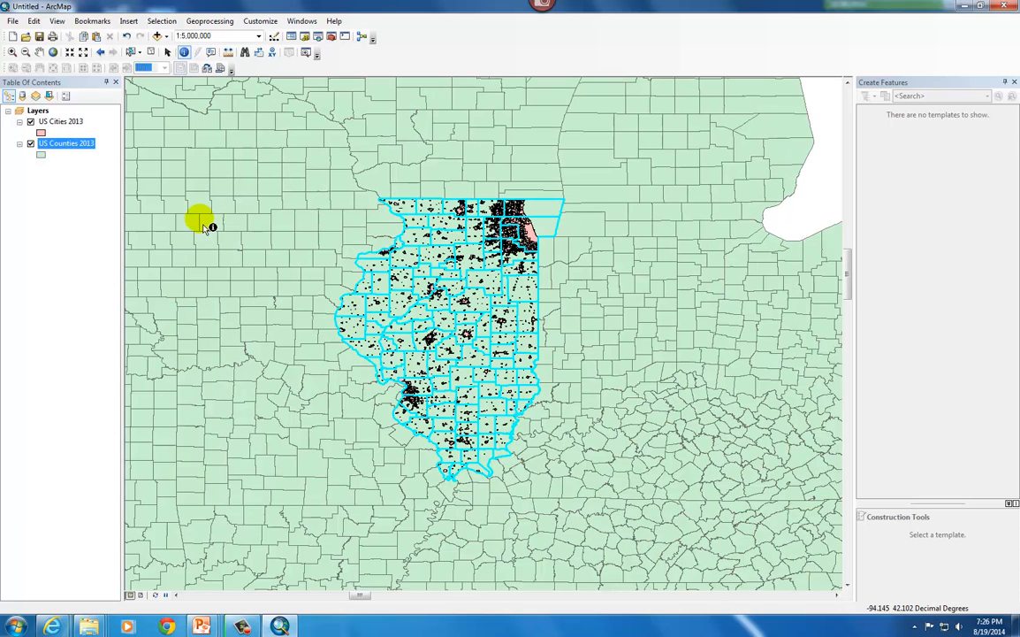
Start exporting the selected features of the US Counties 2013 layer, and browse for the output location
right_click(63, 147)
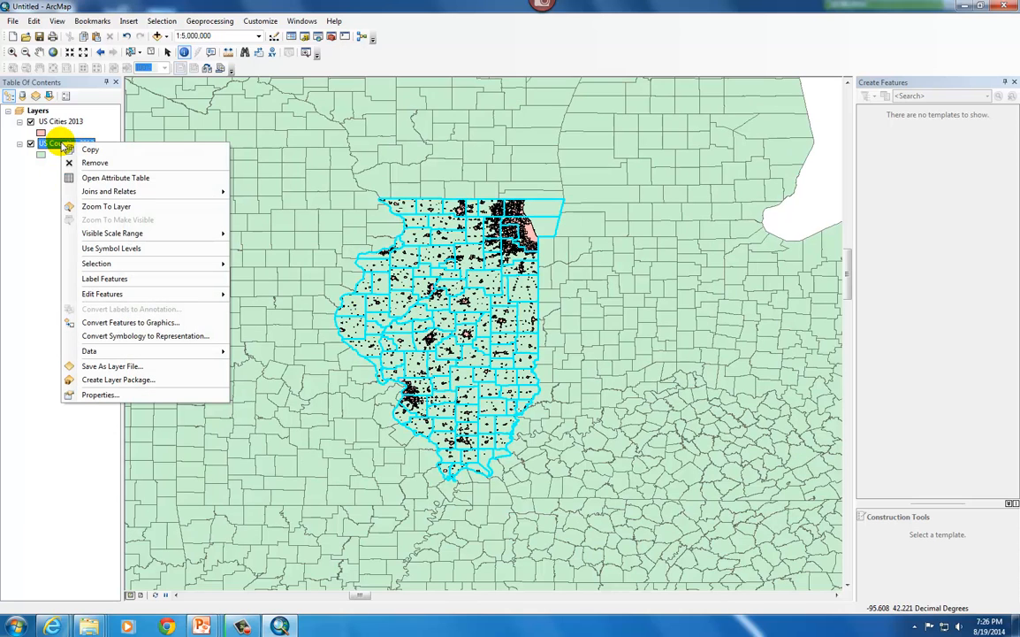
mouse_move(104, 355)
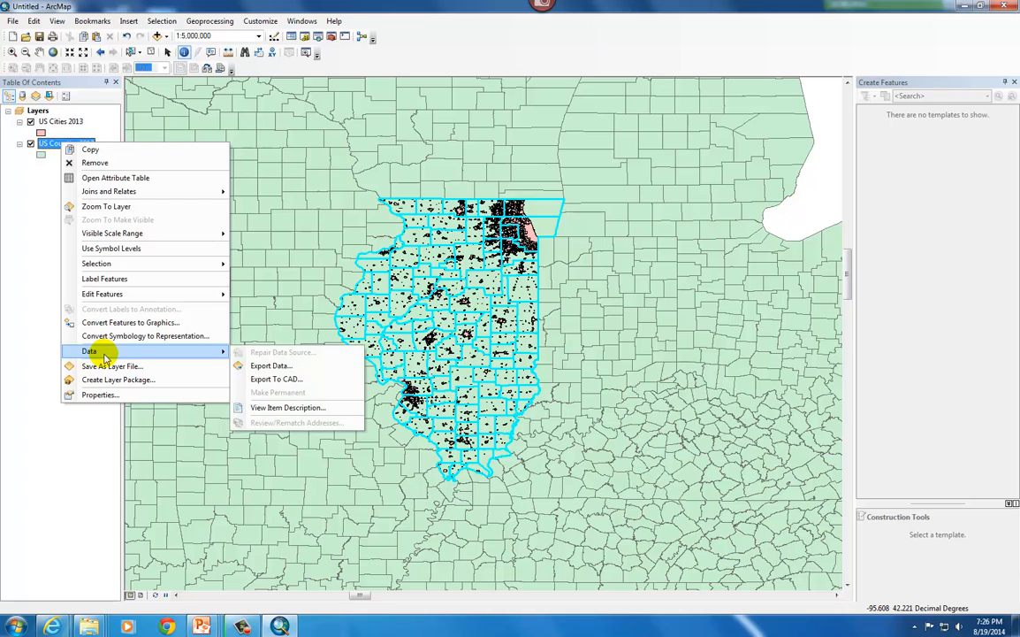
click(262, 365)
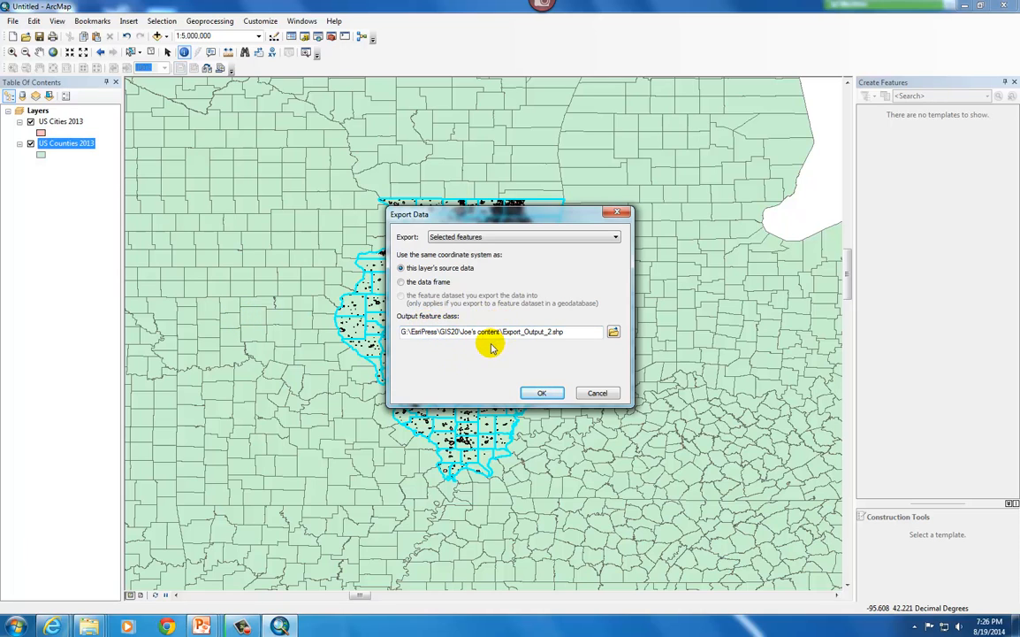
click(613, 334)
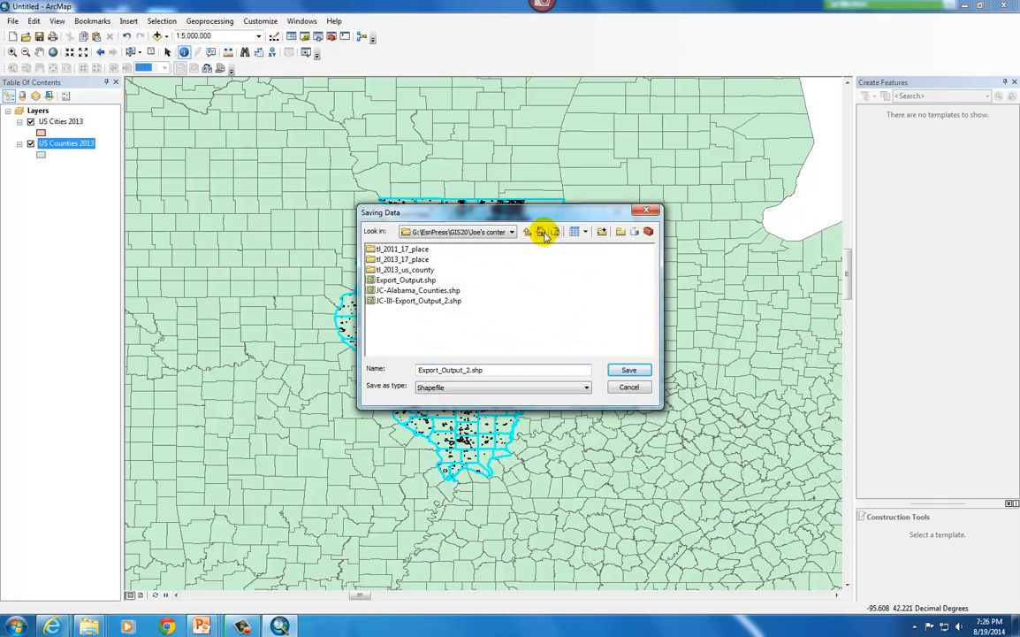
Try to save Export_Output_2.shp to the second personal content folder connection under G:\EsriPress\GIS20
click(526, 231)
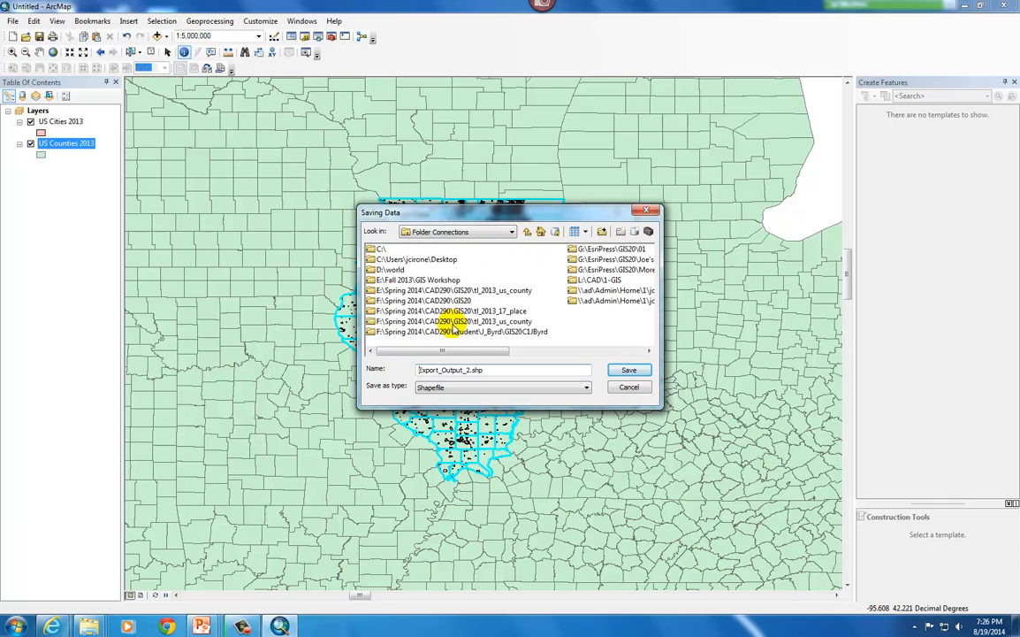
click(643, 351)
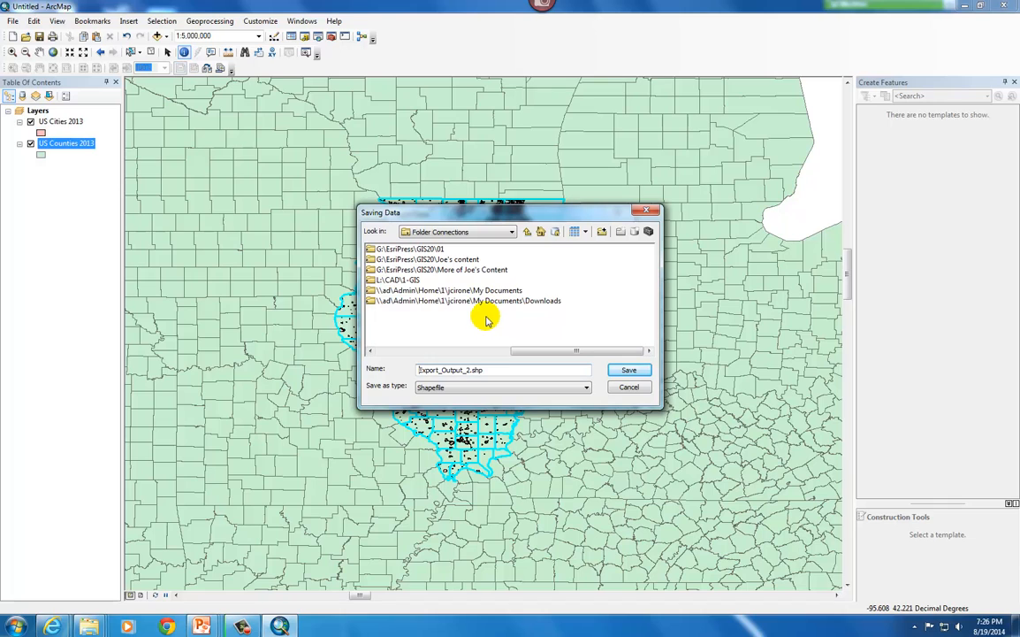
click(447, 270)
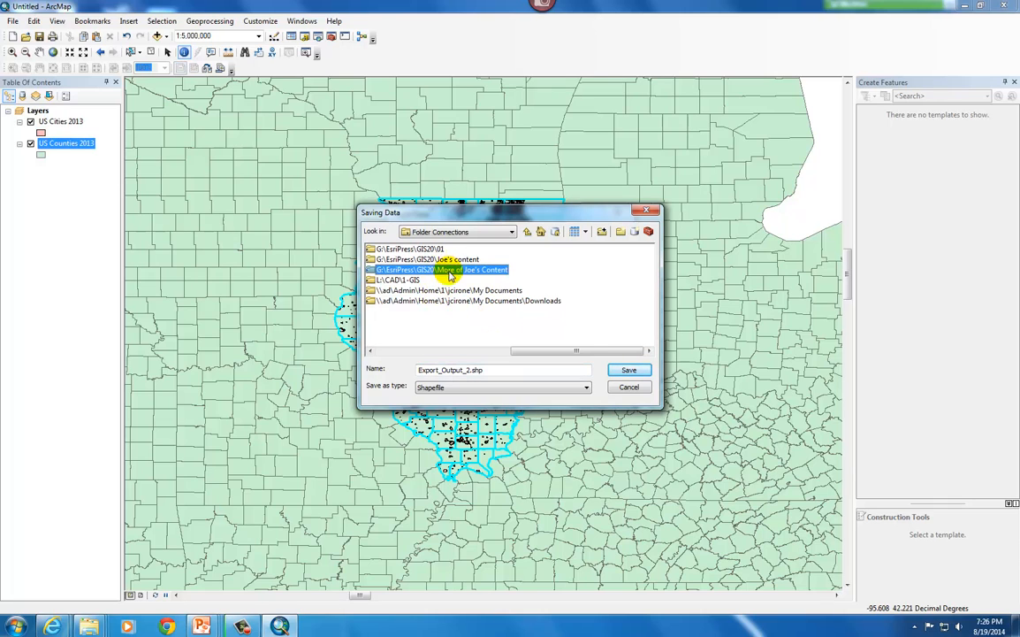
click(629, 369)
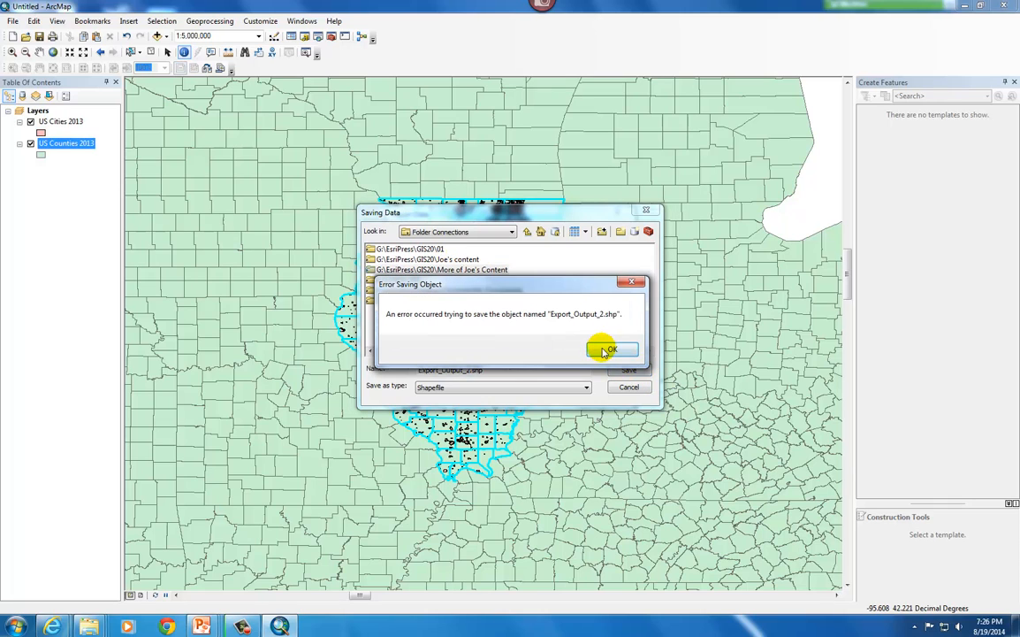
click(610, 350)
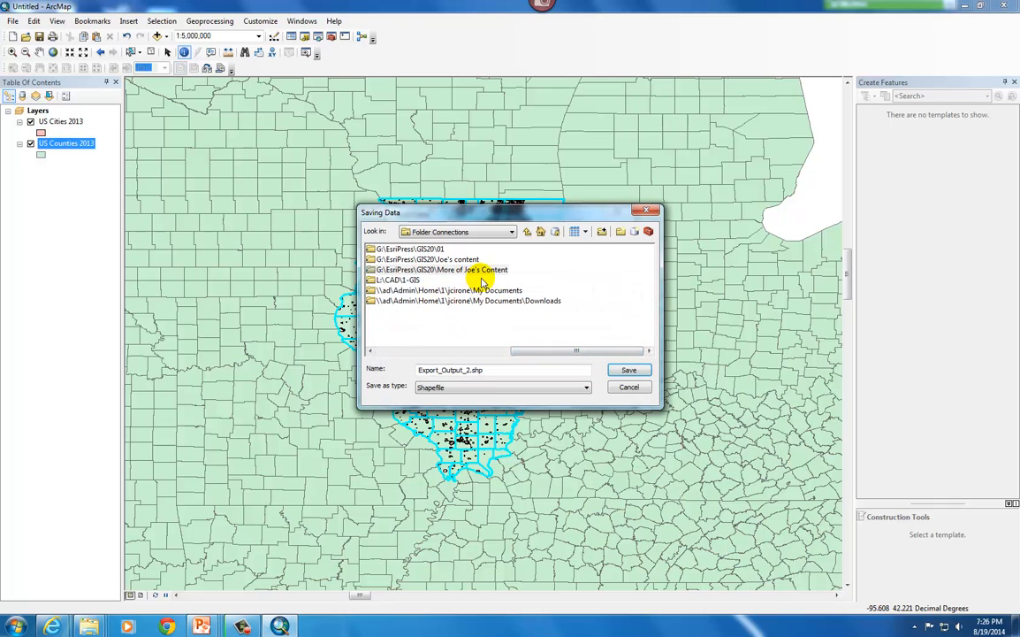
Set the export output to a shapefile named JC-Export_Output_2.shp in the first personal content folder under G:\EsriPress\GIS20
double_click(457, 260)
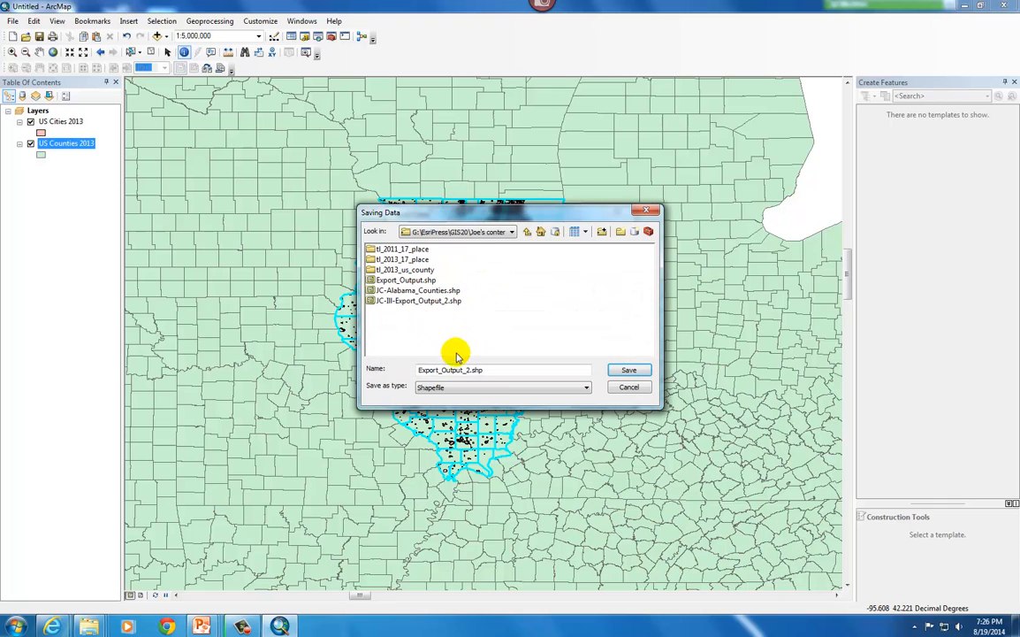
click(420, 371)
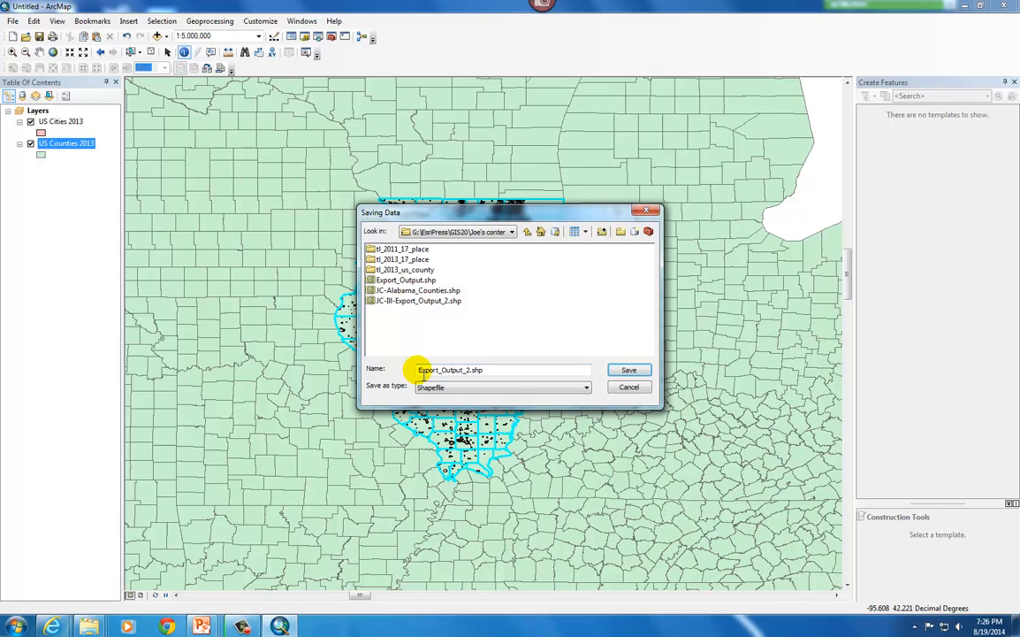
click(504, 393)
click(420, 370)
text(JC-)
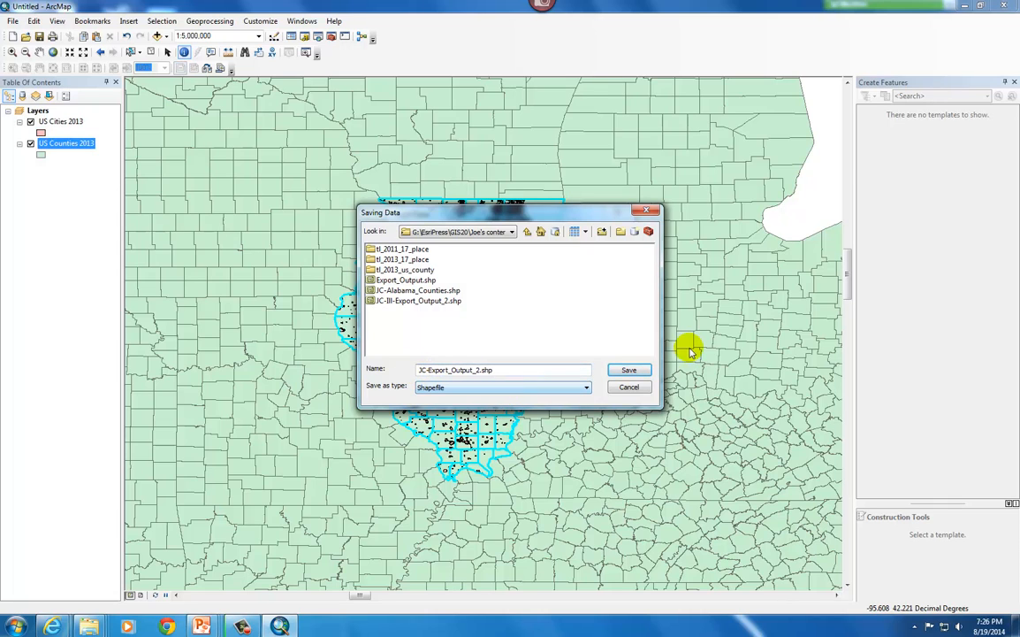
click(623, 369)
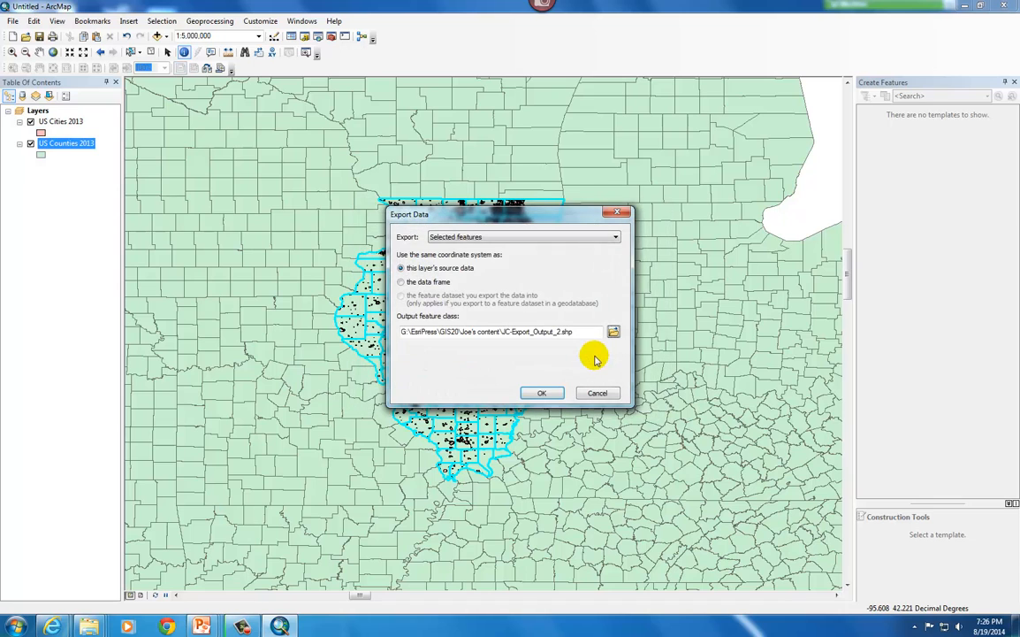
Run the export of the selected Illinois counties and add the exported shapefile to the map as a layer
click(541, 392)
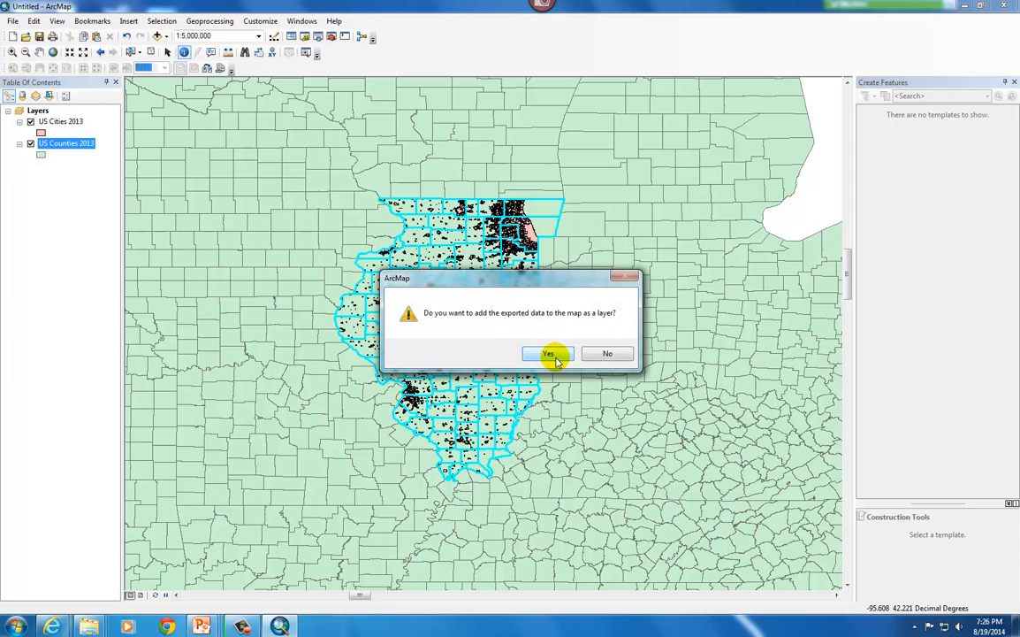
click(552, 354)
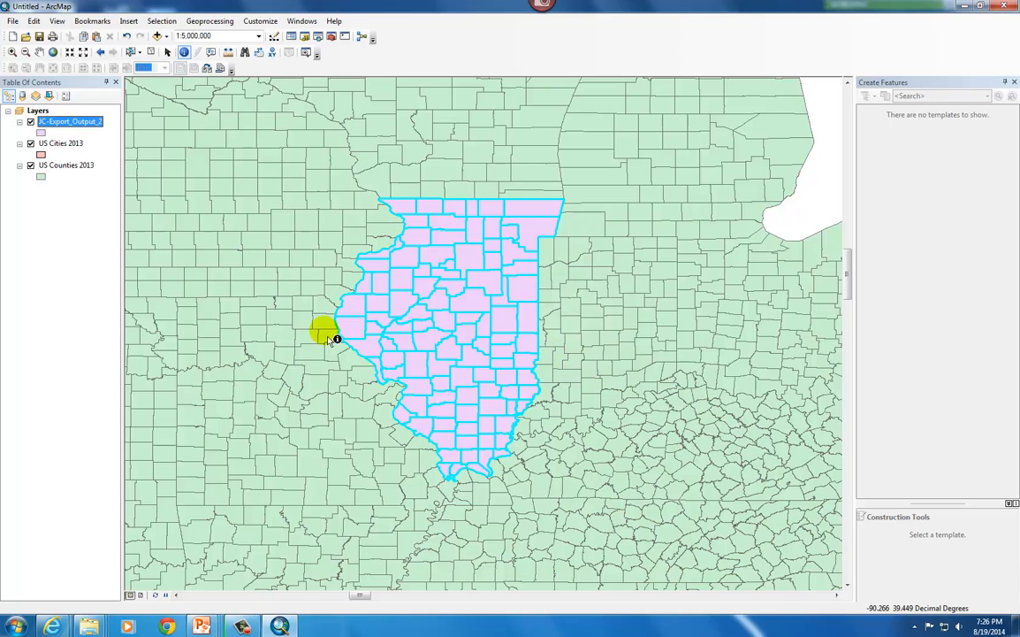
Hide the US Counties 2013 layer and move the US Cities 2013 layer above the exported Illinois counties layer
click(31, 166)
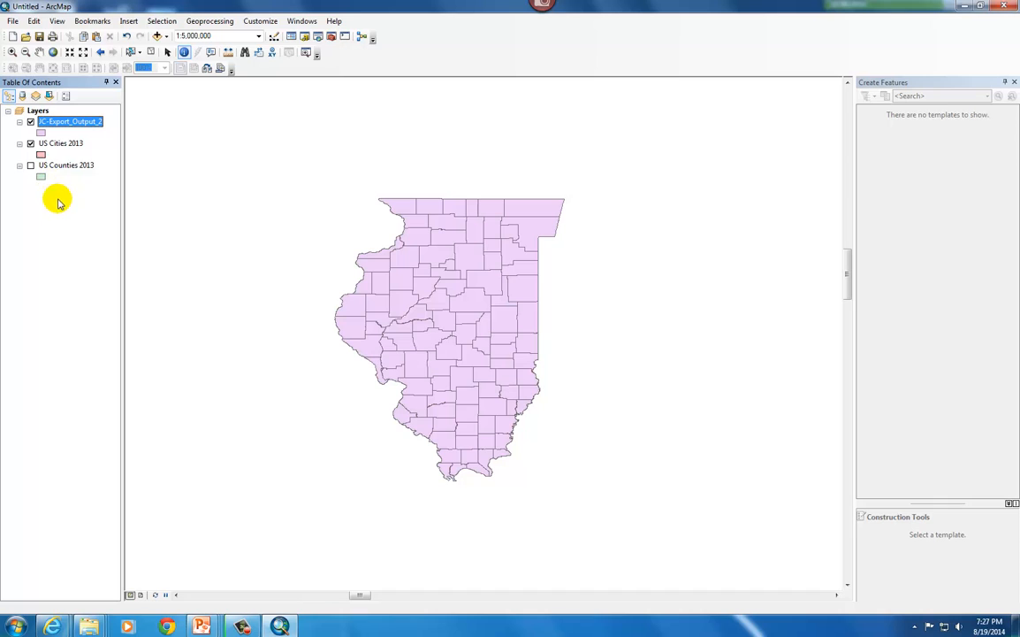
drag(56, 148, 63, 111)
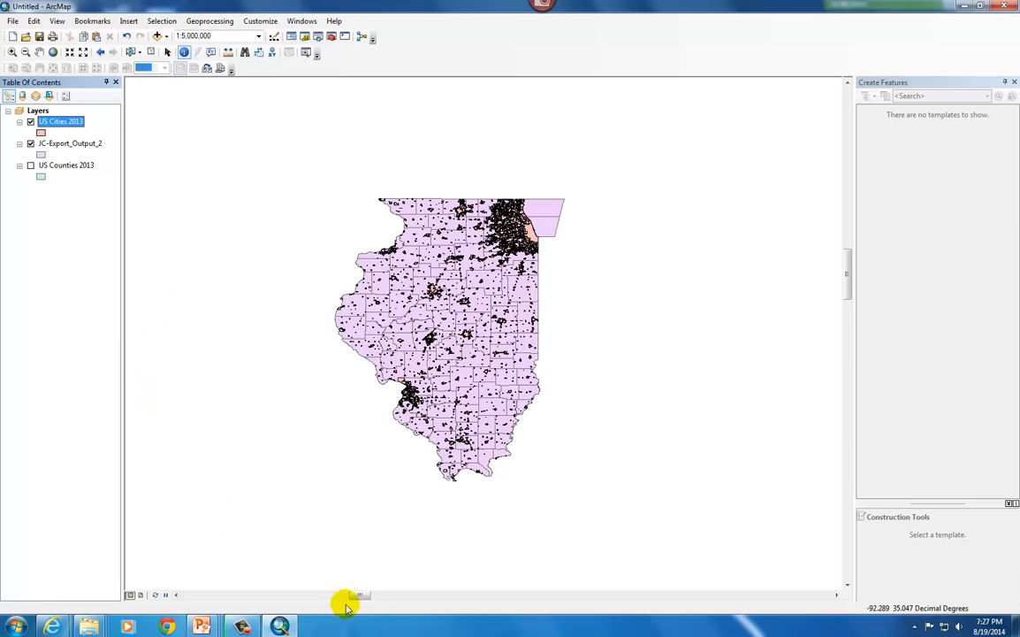
click(279, 624)
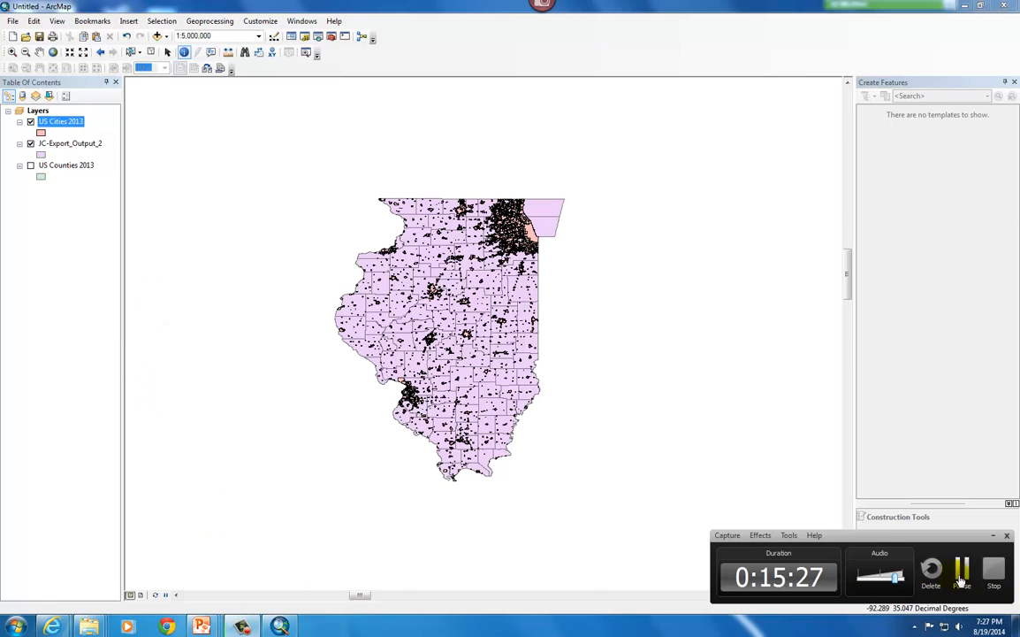
click(963, 586)
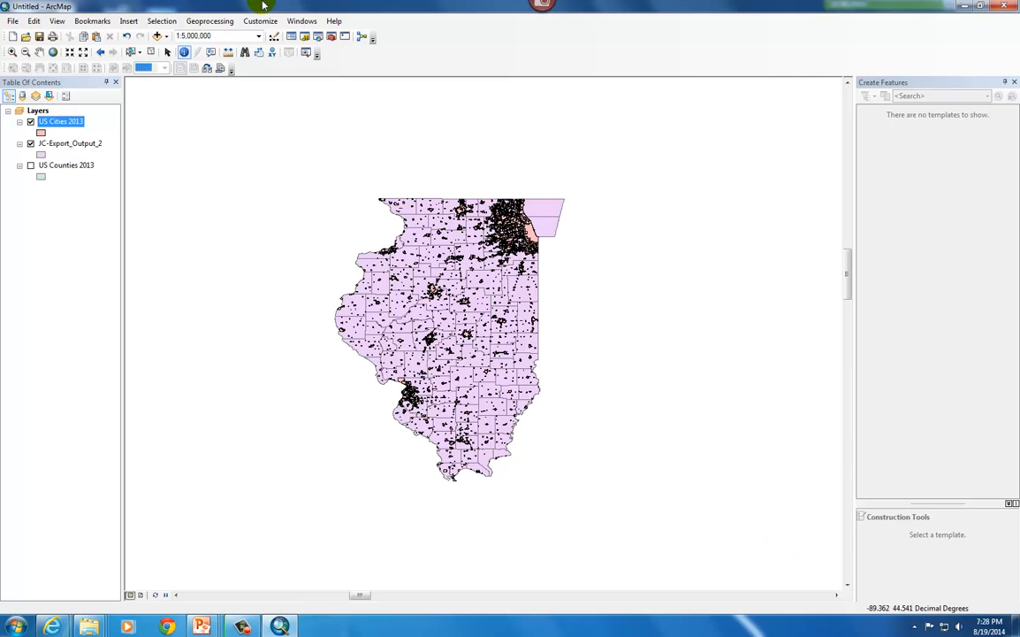
Save the map as an ArcMap Document named JC-Chapter 1 in the second personal content folder under GIS20
click(13, 21)
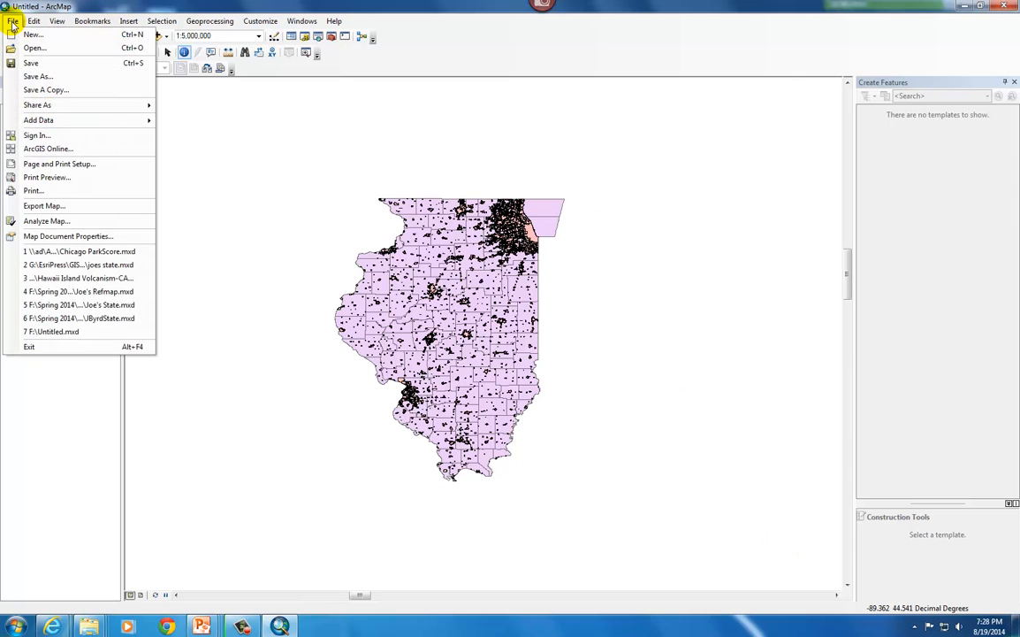
click(40, 76)
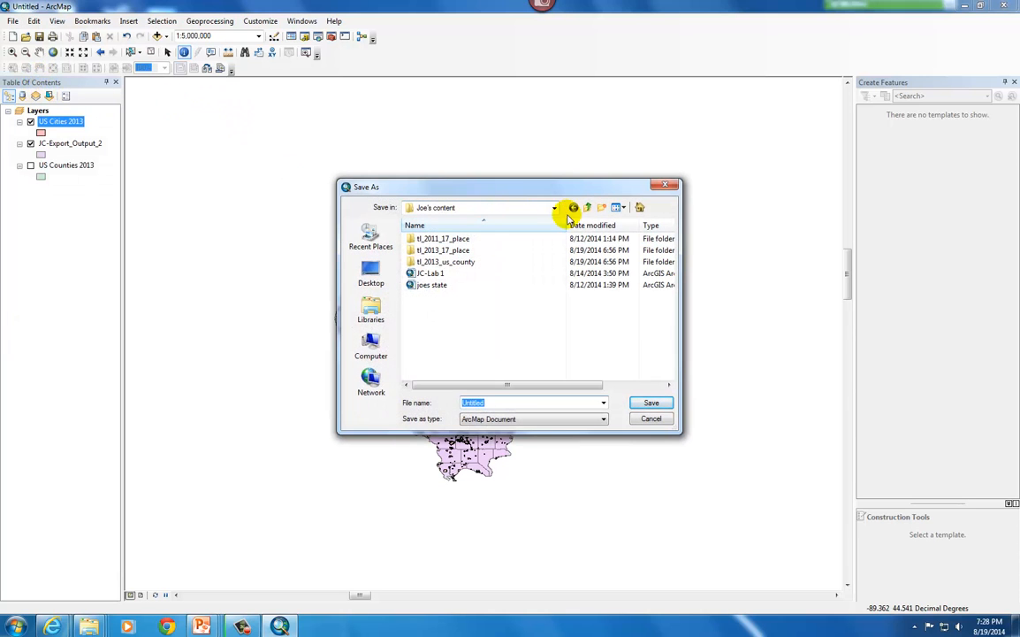
click(589, 210)
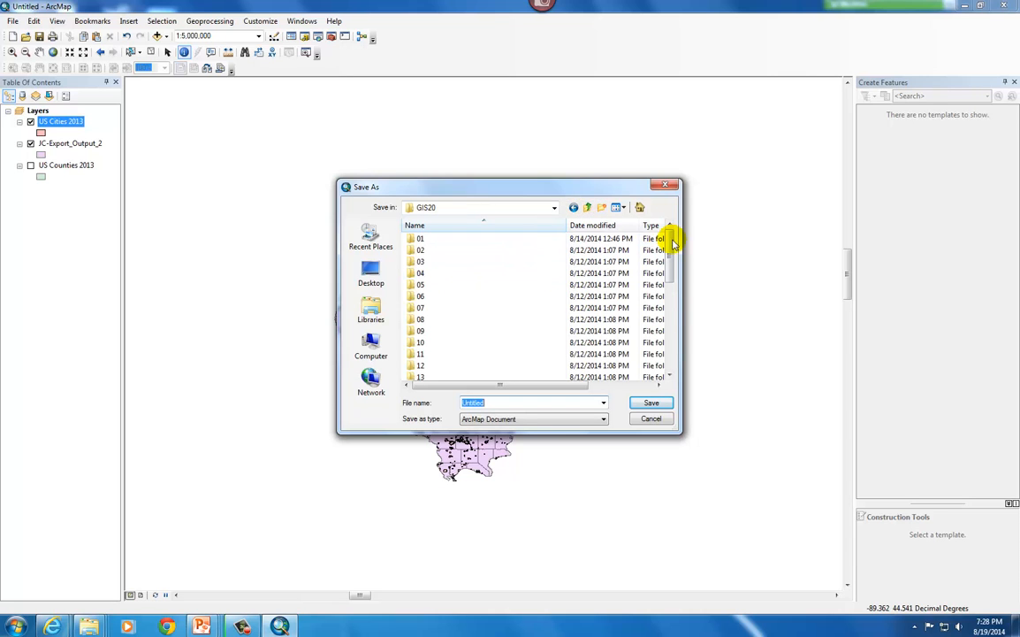
drag(672, 227, 661, 330)
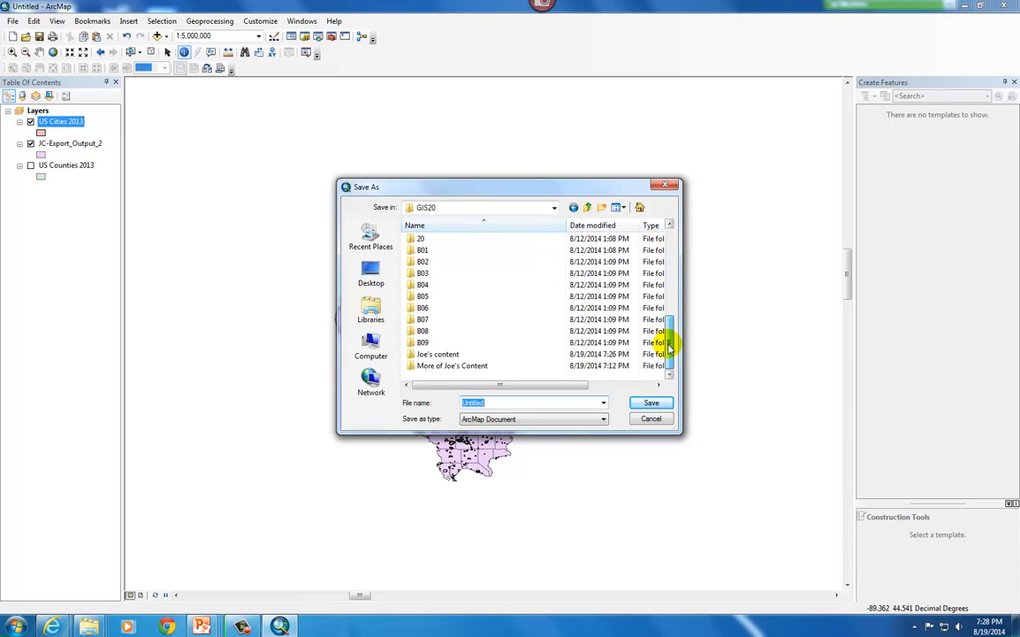
double_click(455, 360)
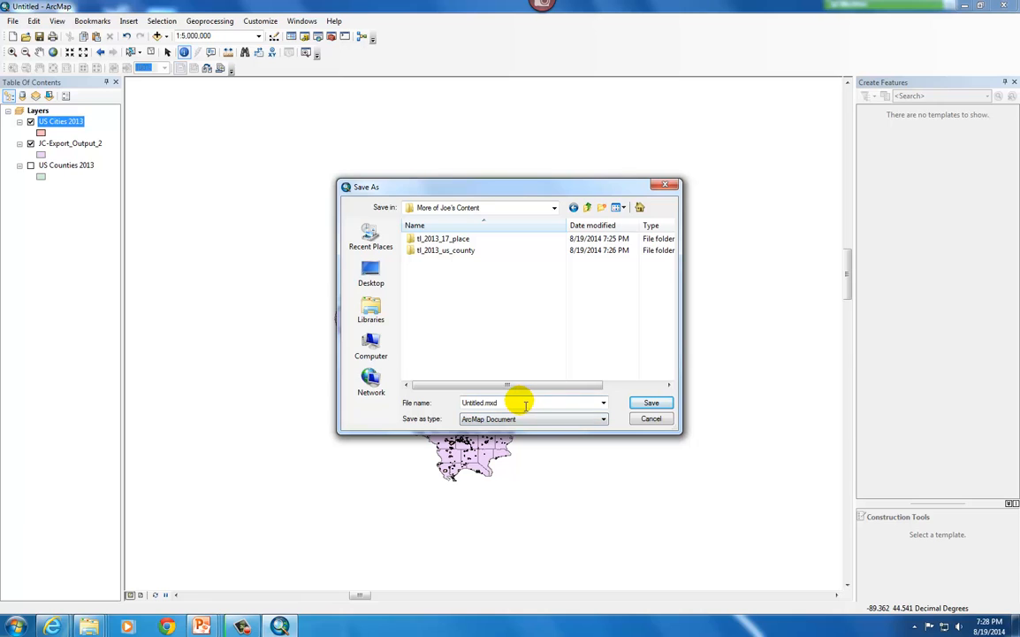
double_click(517, 402)
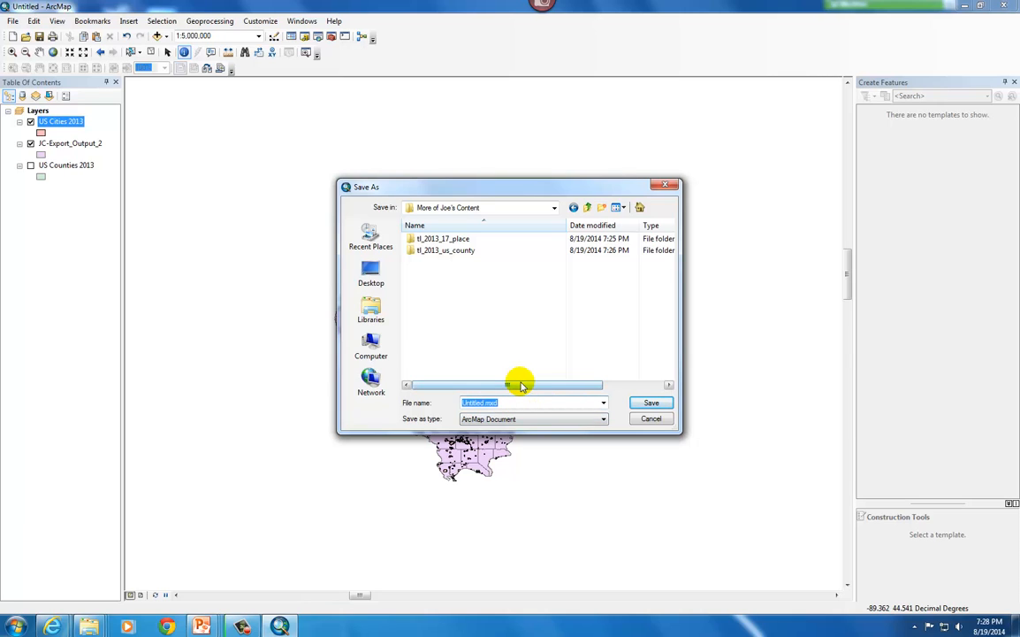
text(JC-)
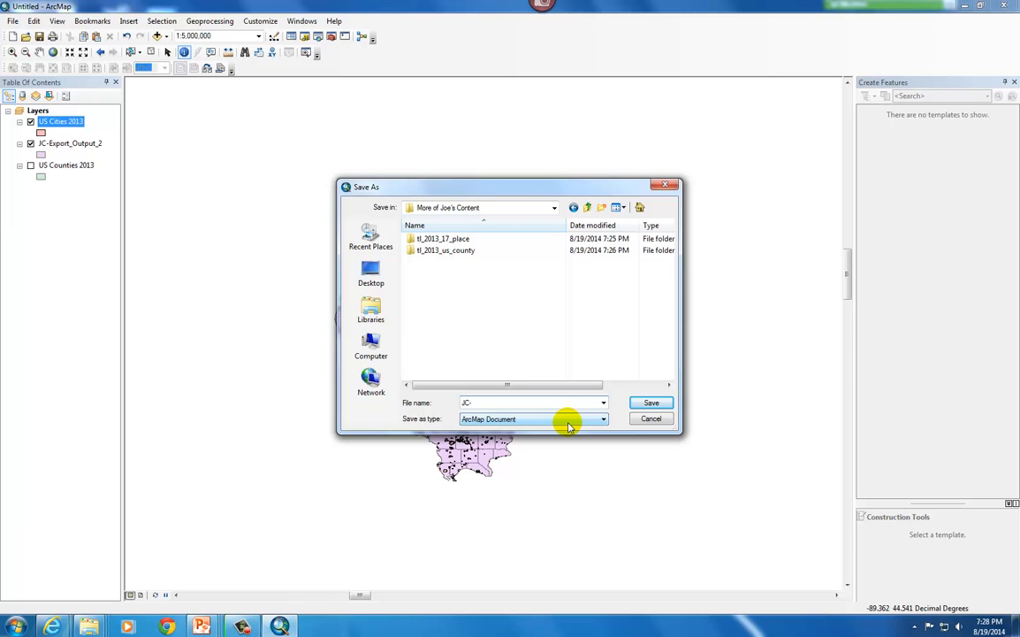
text(Chapter 1)
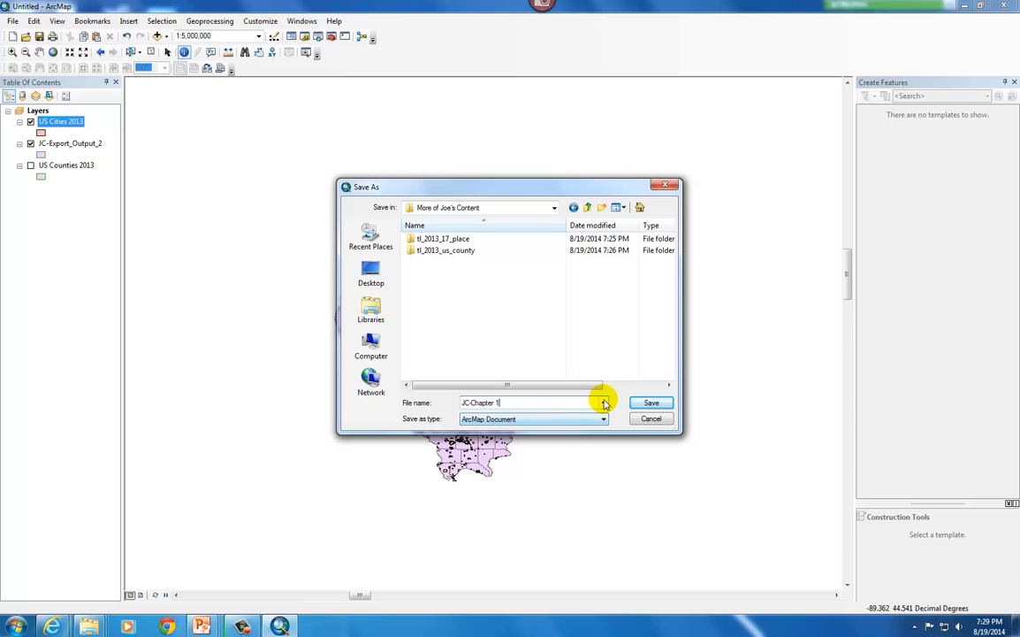
click(653, 403)
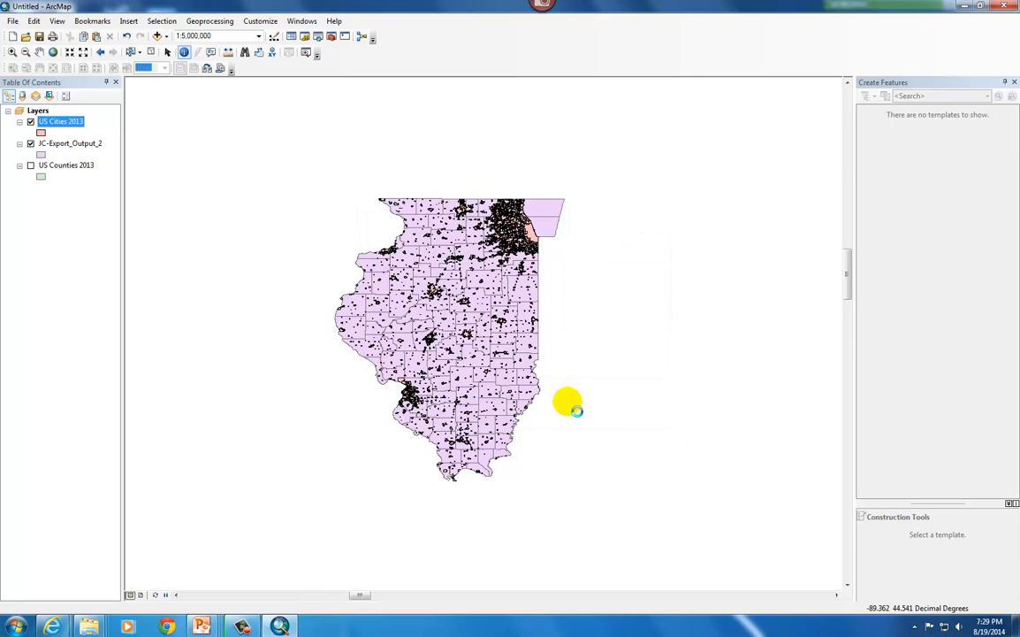